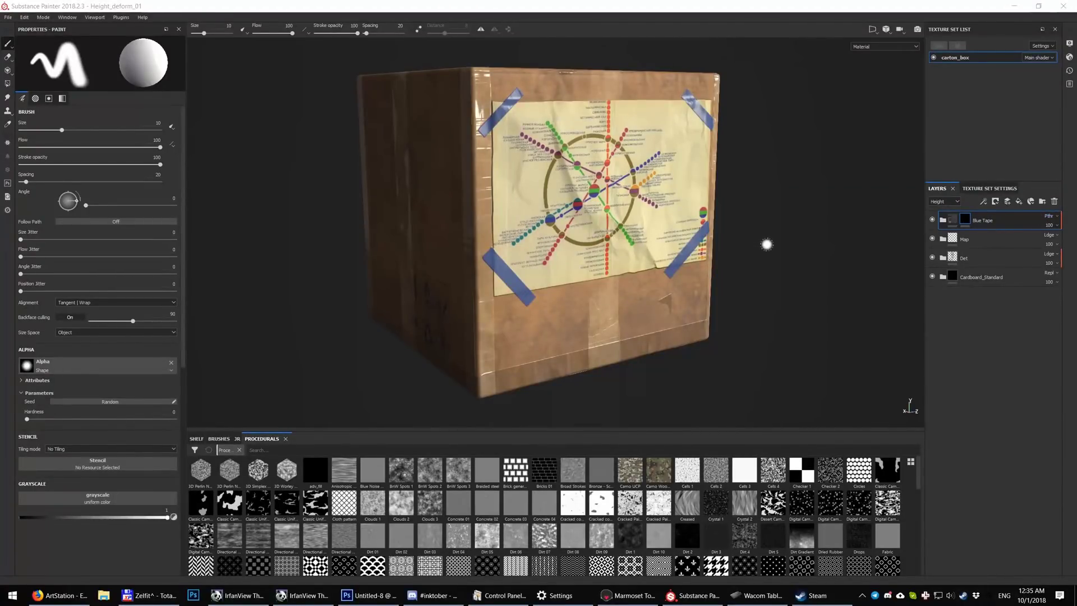
Step: Examine the finished box's taped paper map from several angles, toggling the Map and Blue Tape layers' visibility to compare
mouse_move(766, 244)
left_mouse_down("alt")
mouse_move(758, 209)
mouse_move(740, 209)
mouse_move(783, 254)
left_mouse_up("alt")
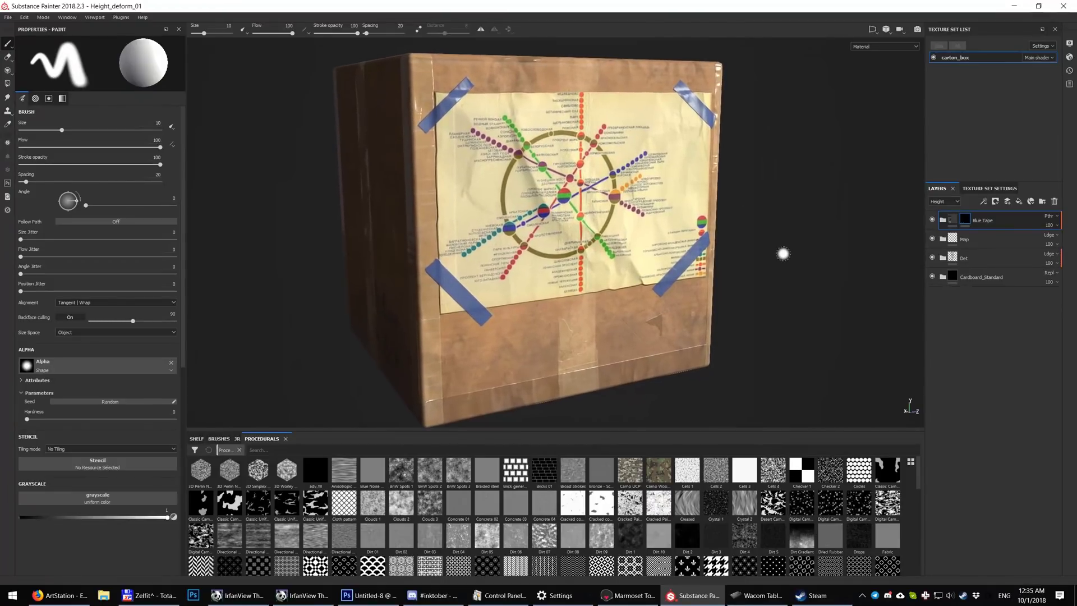
middle_click_drag(783, 254, 794, 279, "alt")
mouse_move(794, 279)
left_mouse_down("alt")
mouse_move(807, 274)
mouse_move(798, 270)
mouse_move(810, 255)
left_mouse_up("alt")
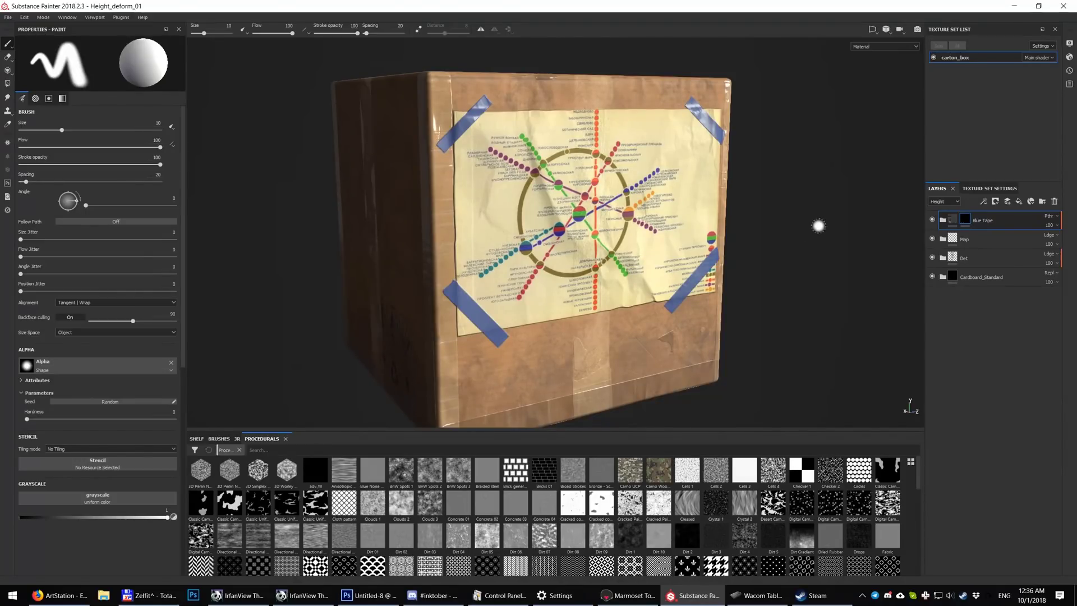
mouse_move(819, 226)
left_mouse_down("alt")
mouse_move(774, 218)
mouse_move(819, 216)
left_mouse_up("alt")
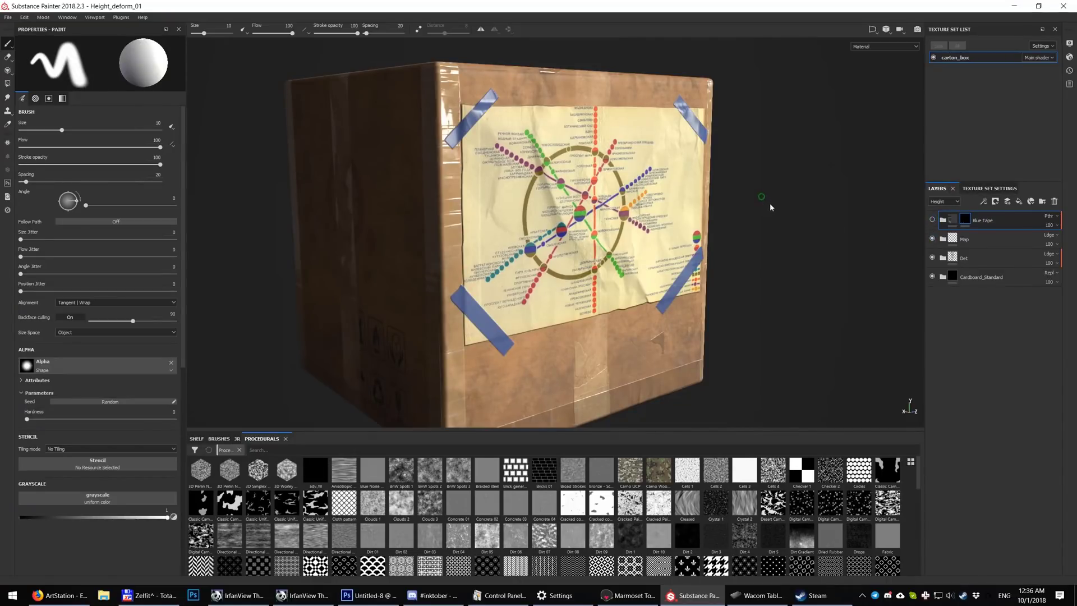
right_click_drag(771, 207, 800, 218, "alt")
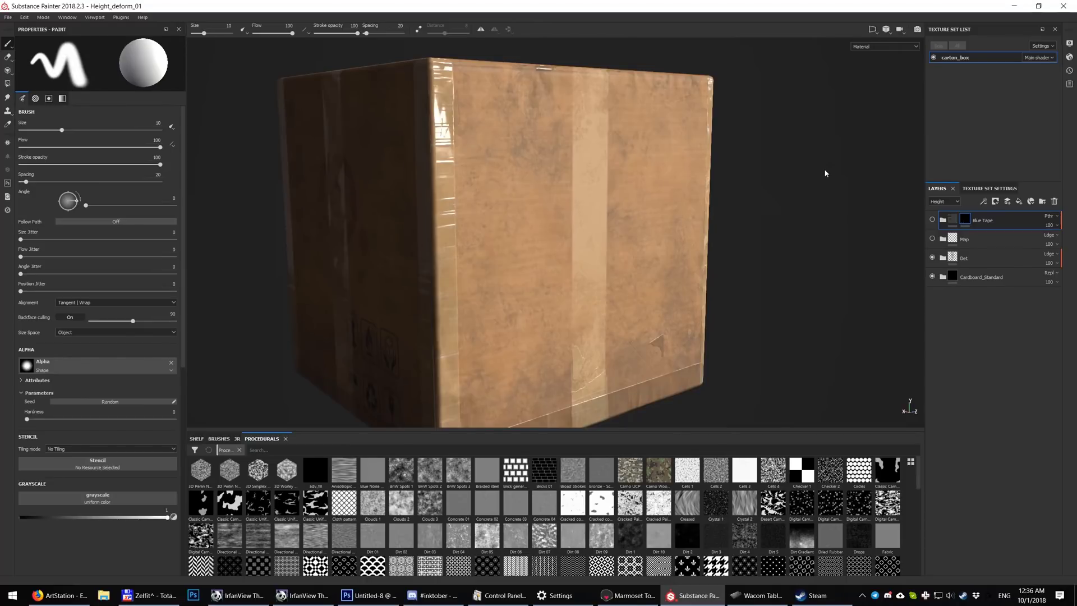
left_click(932, 239)
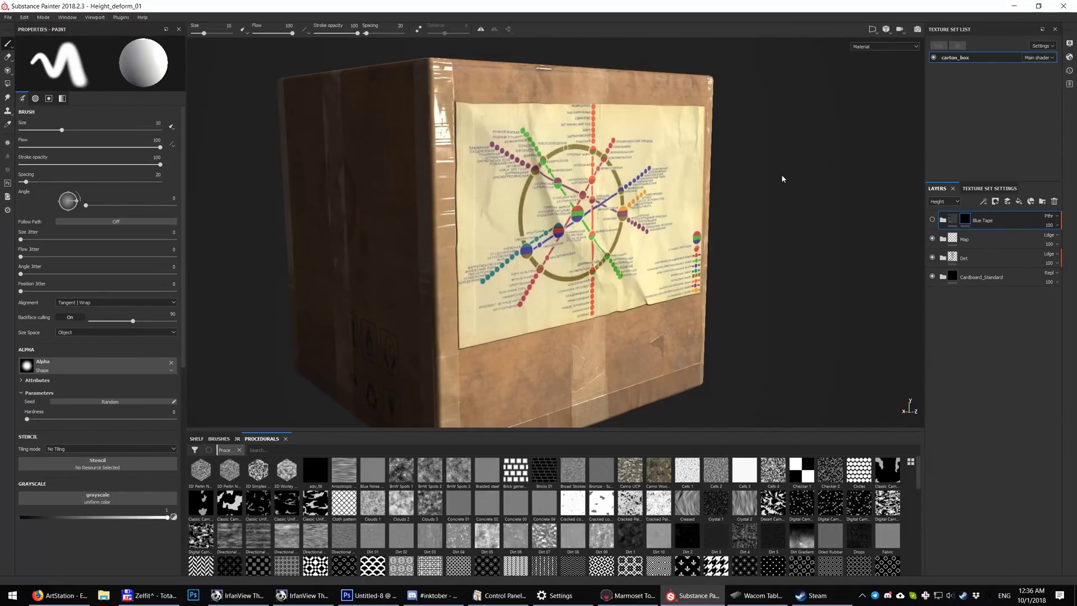
left_click_drag(779, 173, 745, 163, "alt")
right_click_drag(746, 163, 767, 206, "alt")
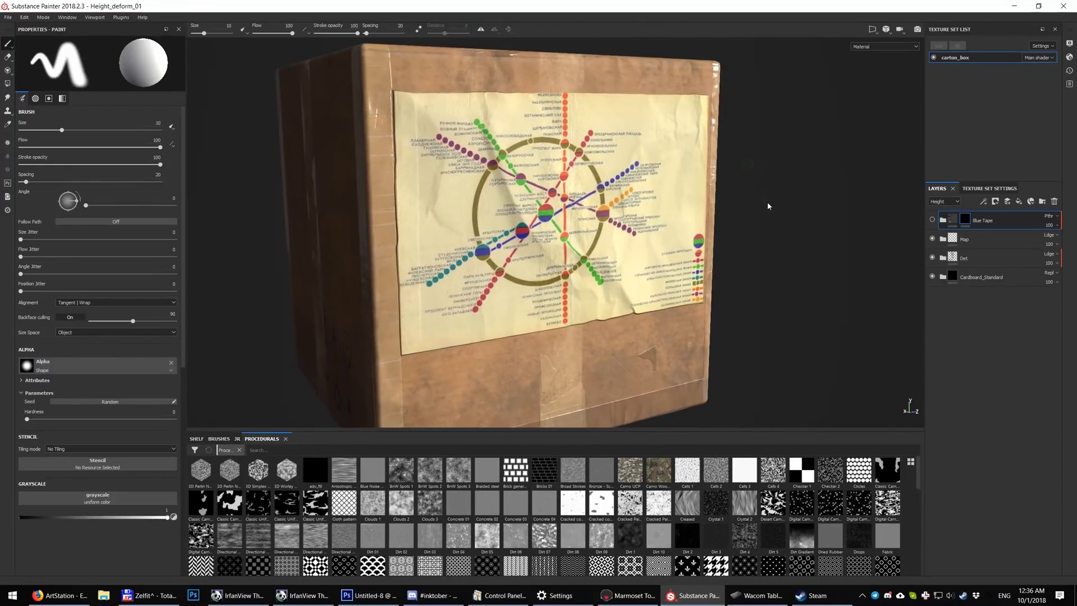
left_click_drag(769, 199, 811, 180, "alt")
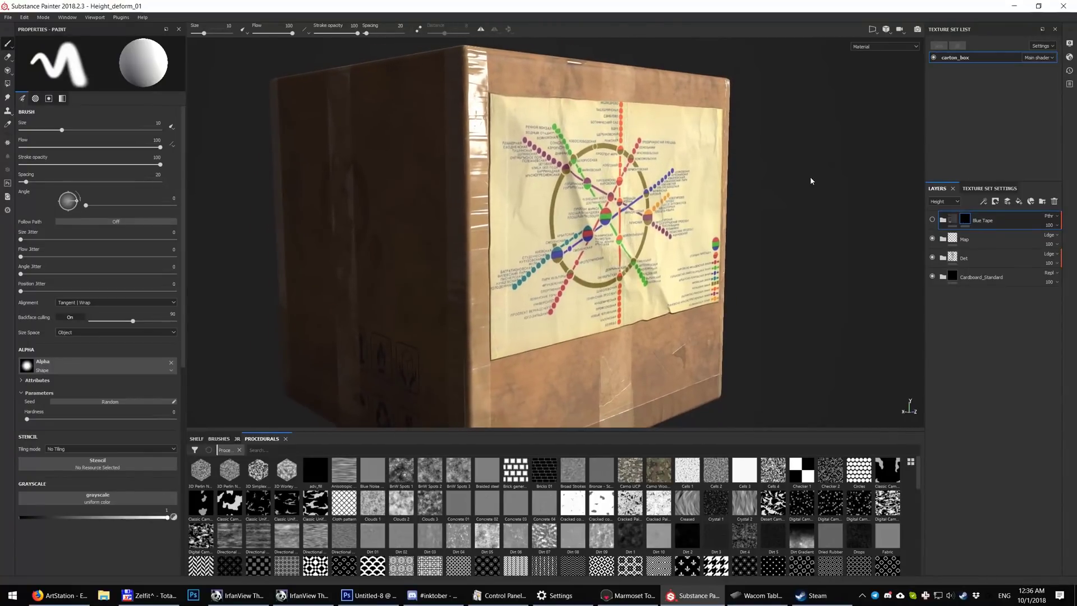
left_click(932, 220)
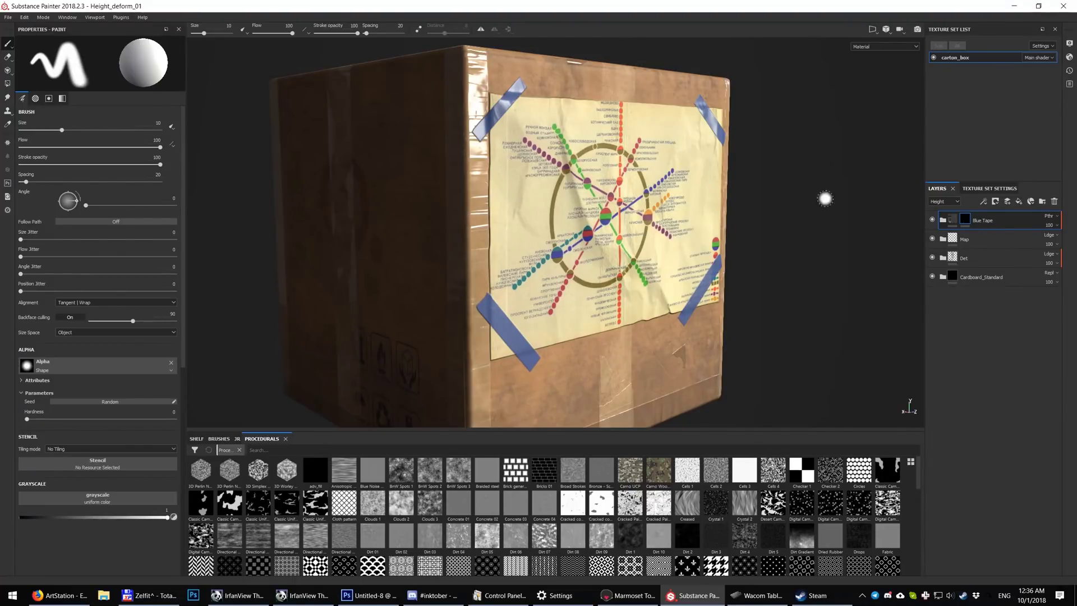
left_click_drag(824, 197, 764, 186, "alt")
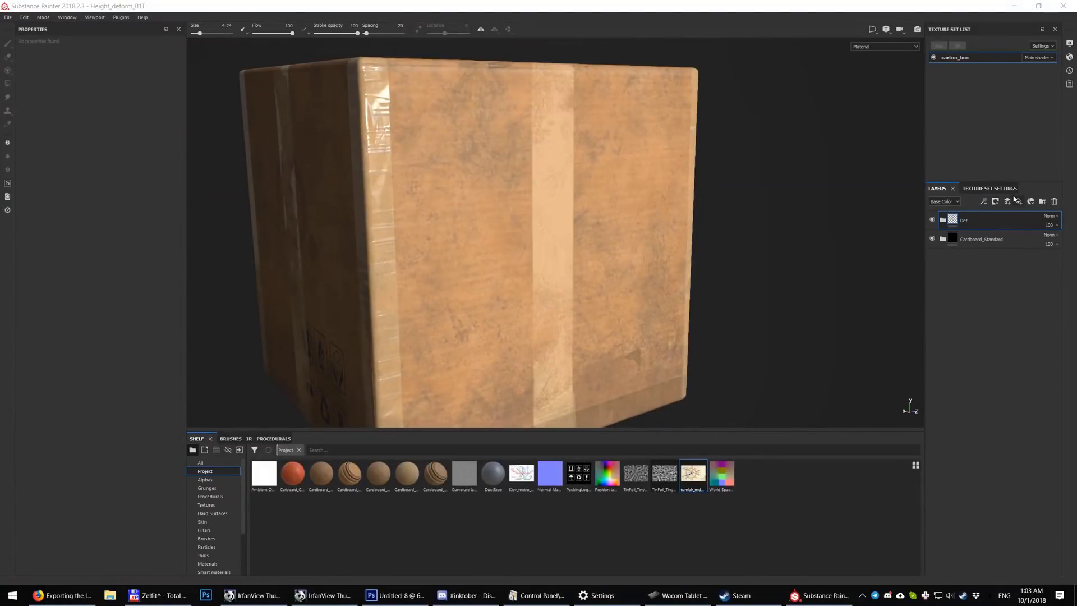
Step: Add a new paint layer at the top of the layer stack and name it Base
left_click(1006, 201)
double_click(967, 224)
type("Base")
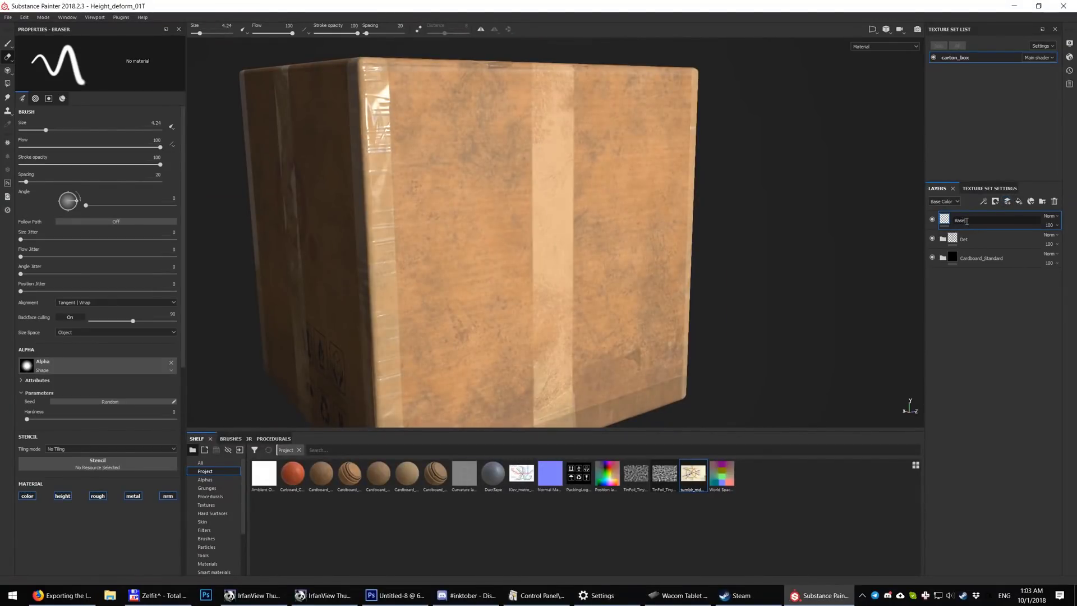
key("Return")
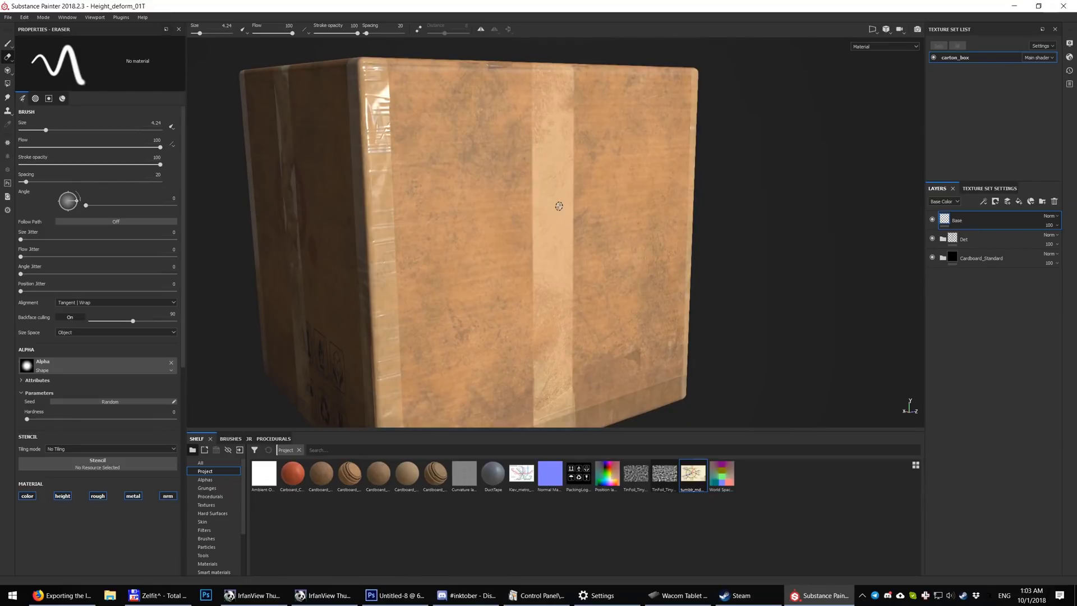
Step: Activate the Projection tool and assign the metro map image from the project resources as its base color
right_click_drag(560, 223, 547, 235, "alt")
key("3")
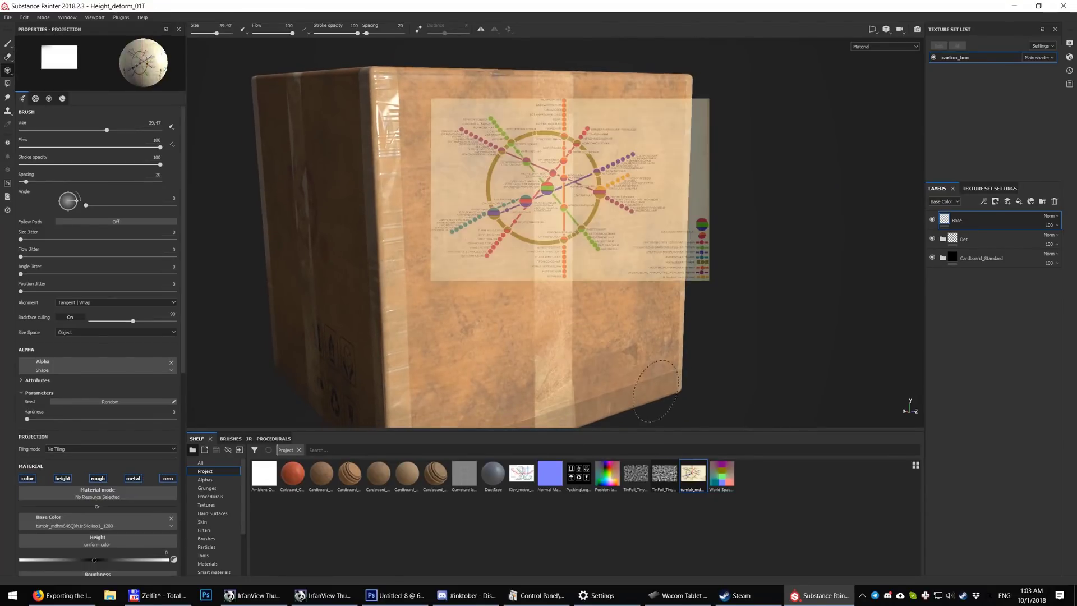
mouse_move(692, 473)
left_mouse_down()
mouse_move(74, 545)
mouse_move(87, 516)
left_mouse_up()
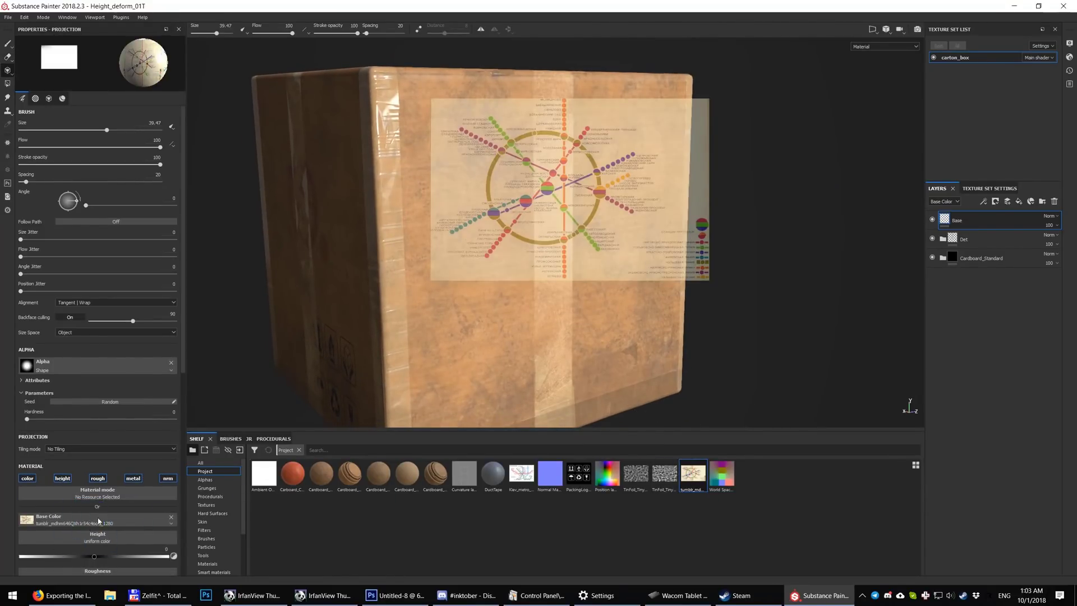
Step: Face the box side straight on, scale and position the map stencil over its upper part, and paint the whole map onto the Base layer
mouse_move(725, 261)
left_mouse_down("alt+shift")
mouse_move(665, 247)
mouse_move(676, 258)
mouse_move(659, 257)
left_mouse_up("alt+shift")
key("s")
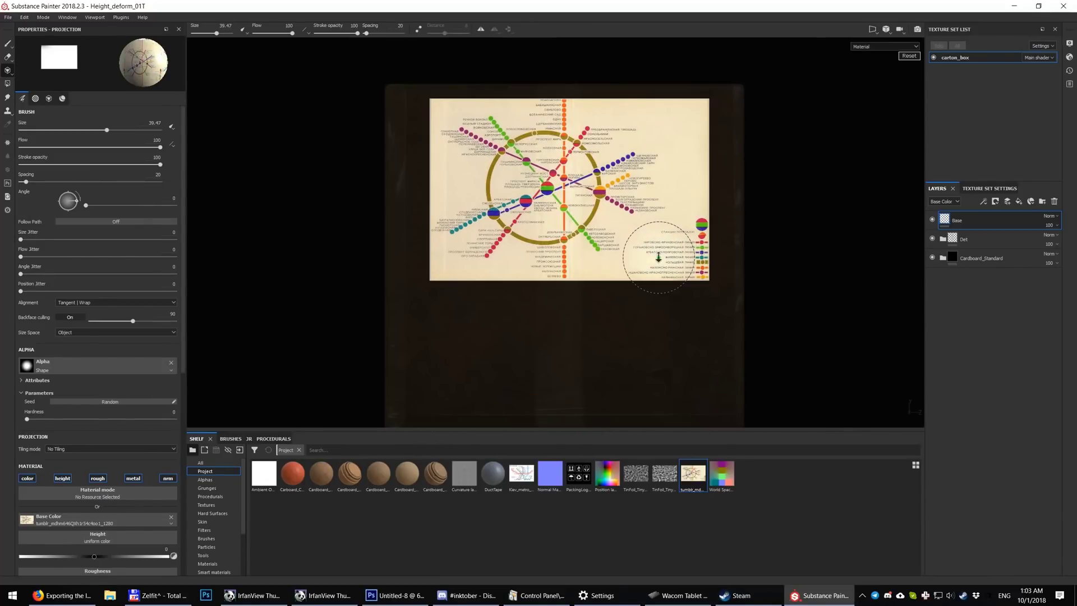
right_click_drag(658, 257, 651, 260)
mouse_move(651, 263)
middle_mouse_down()
mouse_move(657, 277)
mouse_move(627, 277)
middle_mouse_up()
key("s")
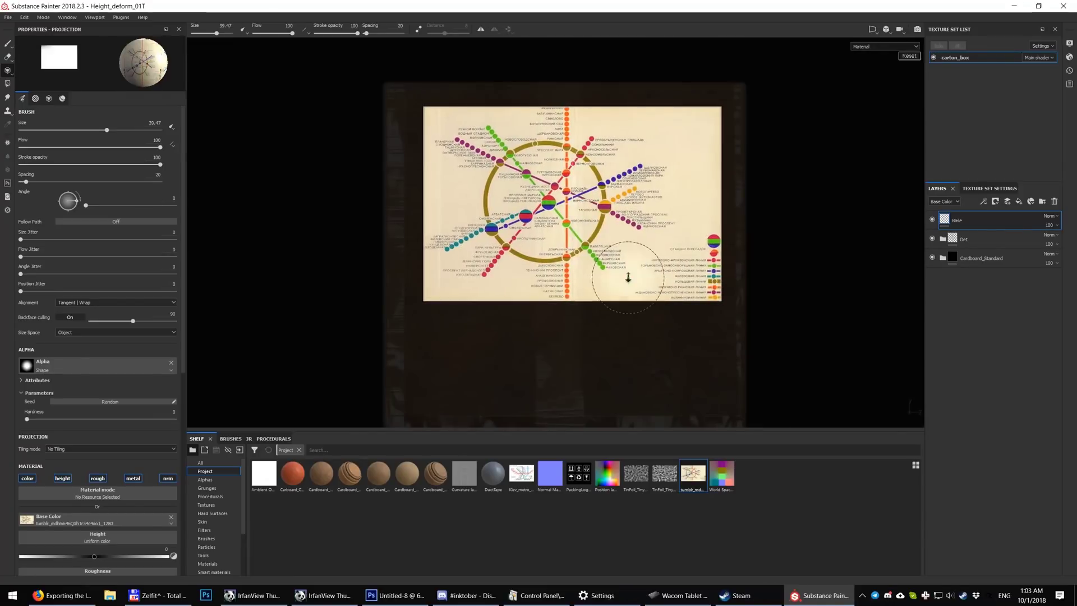
right_click_drag(628, 277, 627, 279)
middle_click_drag(627, 279, 624, 285)
right_click_drag(649, 270, 668, 270, "ctrl")
mouse_move(684, 299)
left_mouse_down()
mouse_move(699, 254)
mouse_move(384, 132)
mouse_move(793, 133)
mouse_move(557, 212)
mouse_move(605, 267)
mouse_move(229, 276)
left_mouse_up()
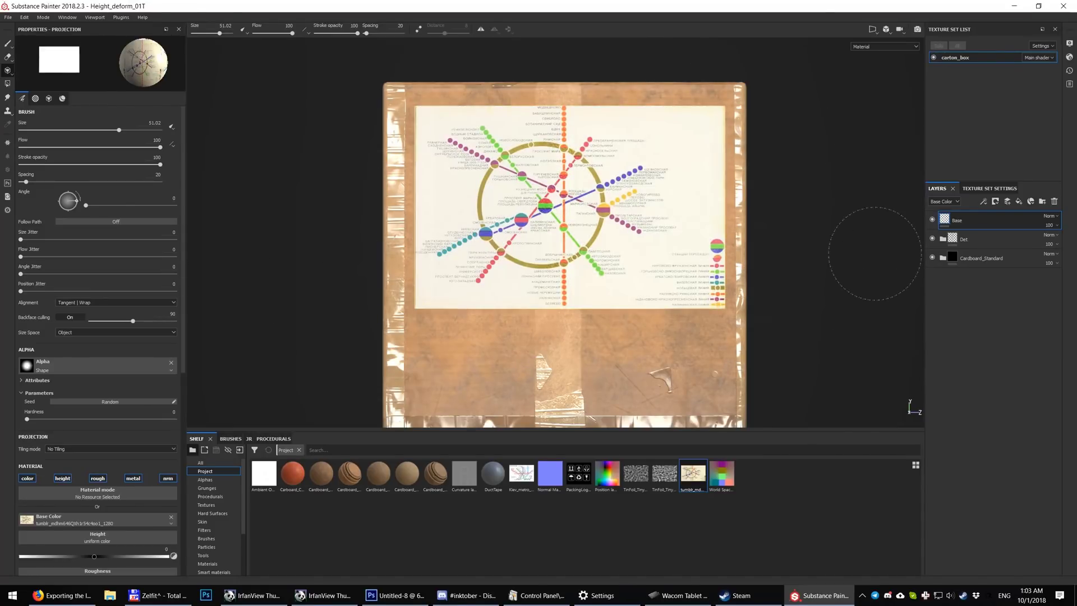
Step: Add a Channel Mapper filter to the Base layer
mouse_move(647, 170)
left_mouse_down("alt")
mouse_move(763, 194)
mouse_move(762, 169)
left_mouse_up("alt")
key("2")
left_click_drag(675, 188, 722, 189, "alt")
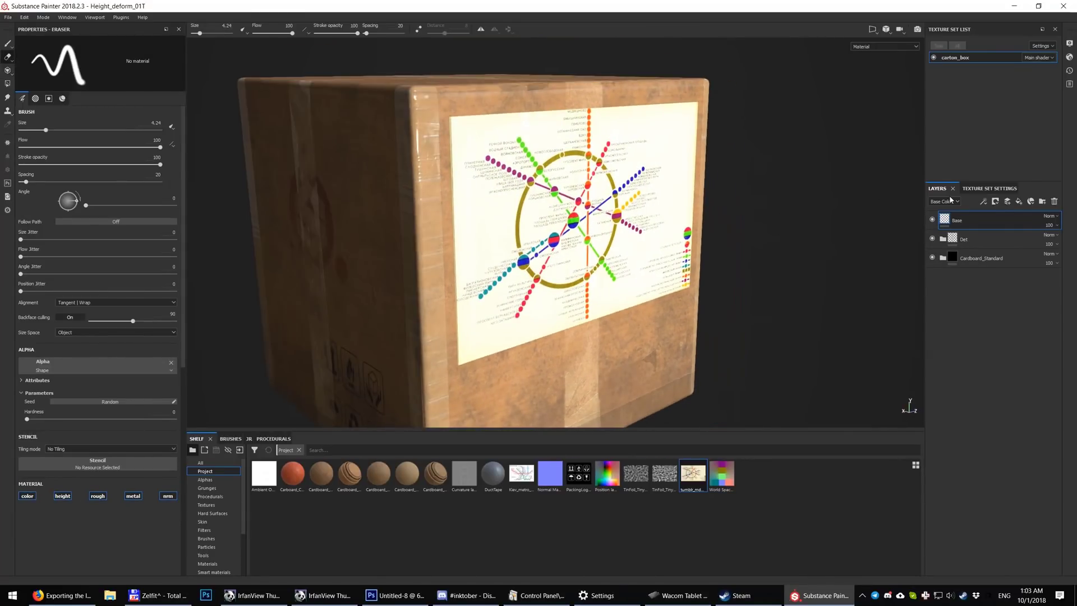
left_click(983, 200)
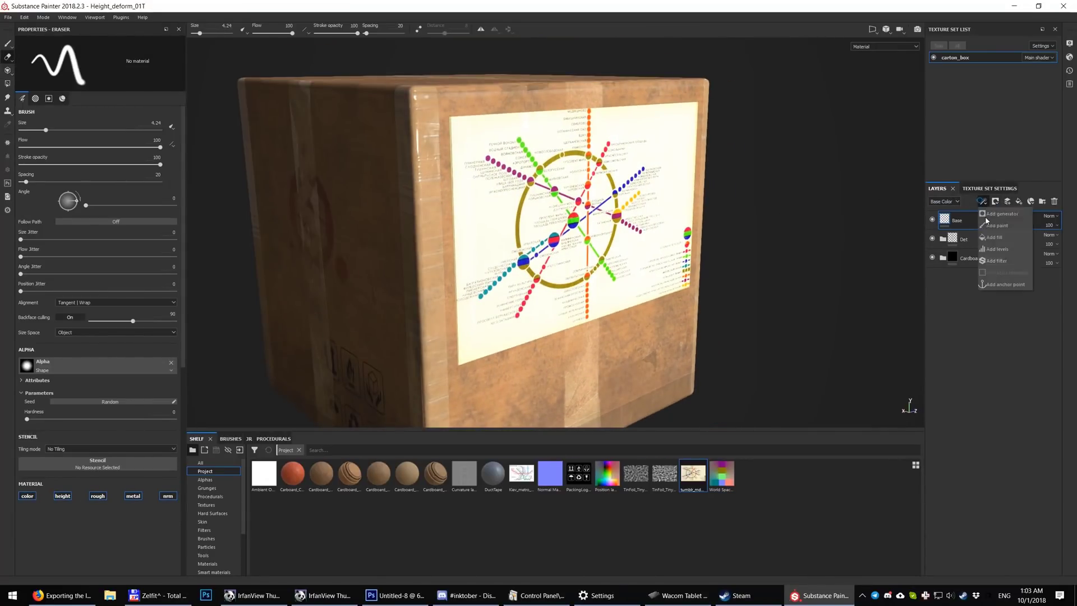
left_click(992, 261)
left_click(138, 70)
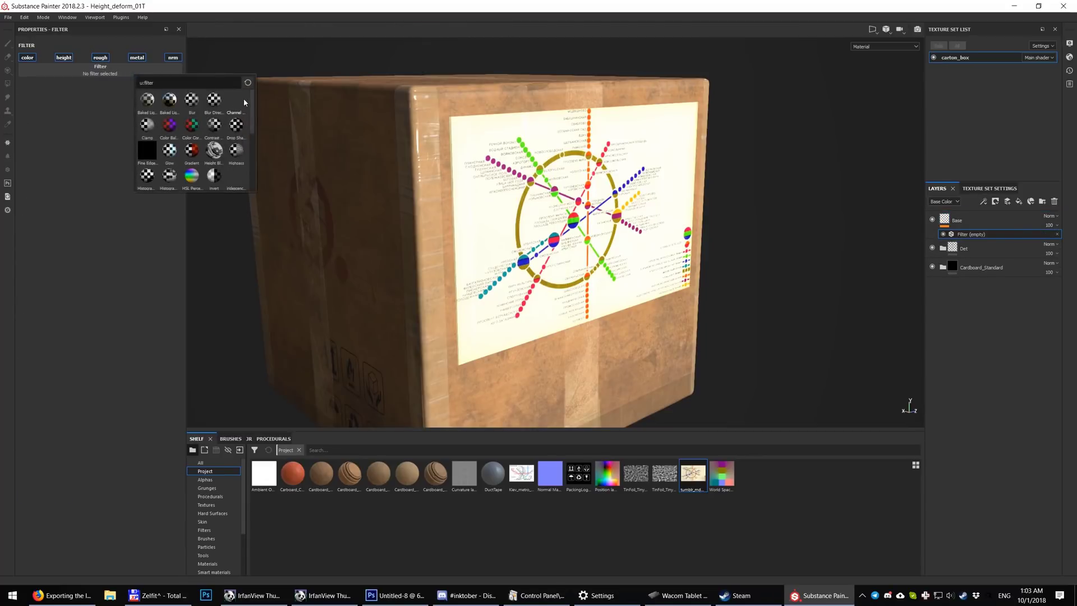
left_click(237, 101)
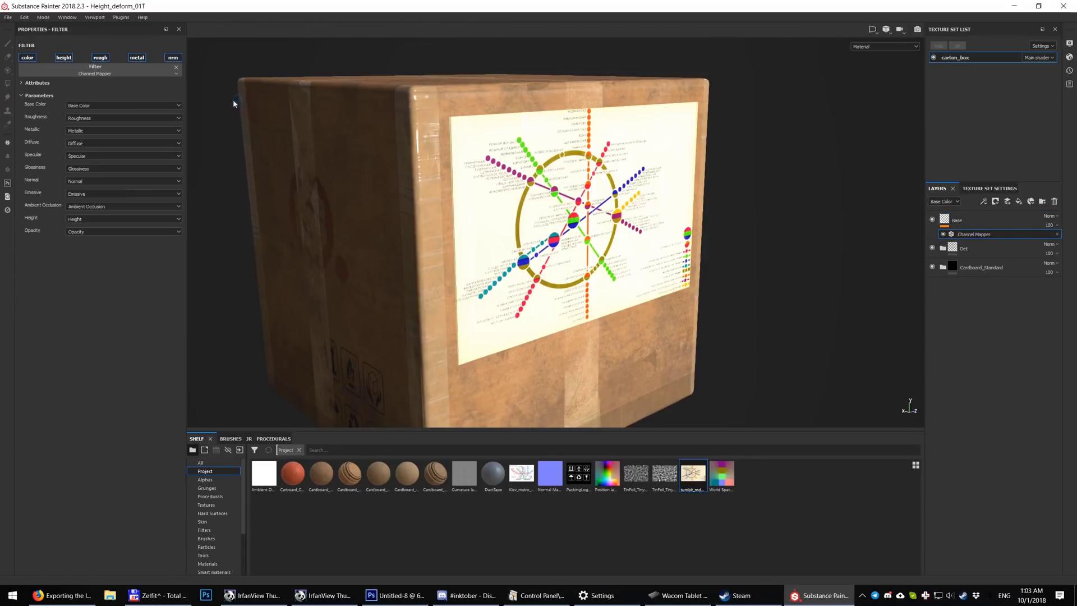
Step: Map both the Roughness and Height channels to Base Color in the Channel Mapper filter
left_click(108, 118)
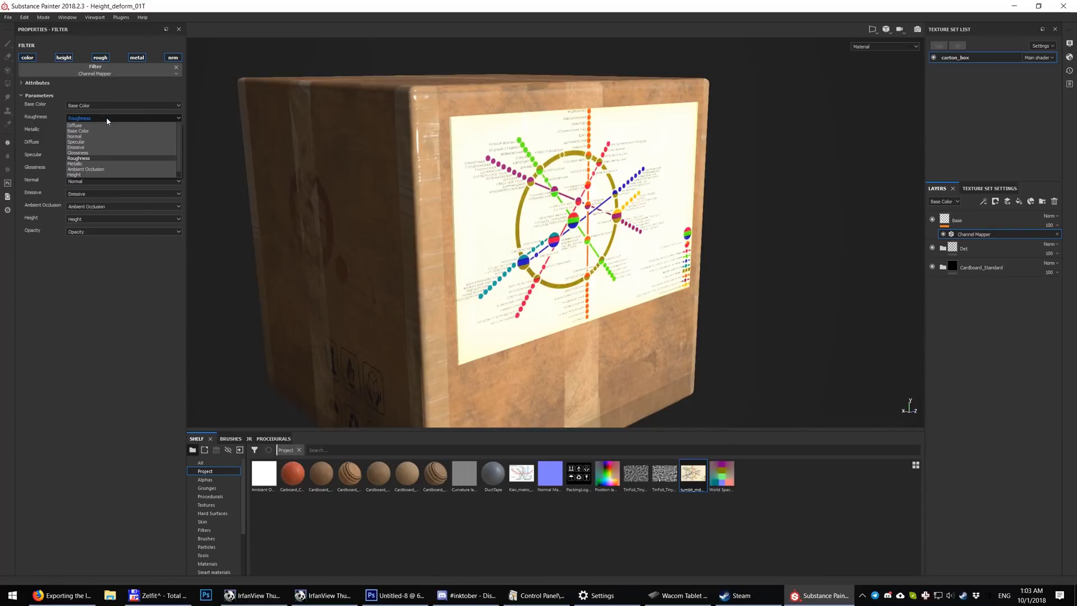
left_click(92, 131)
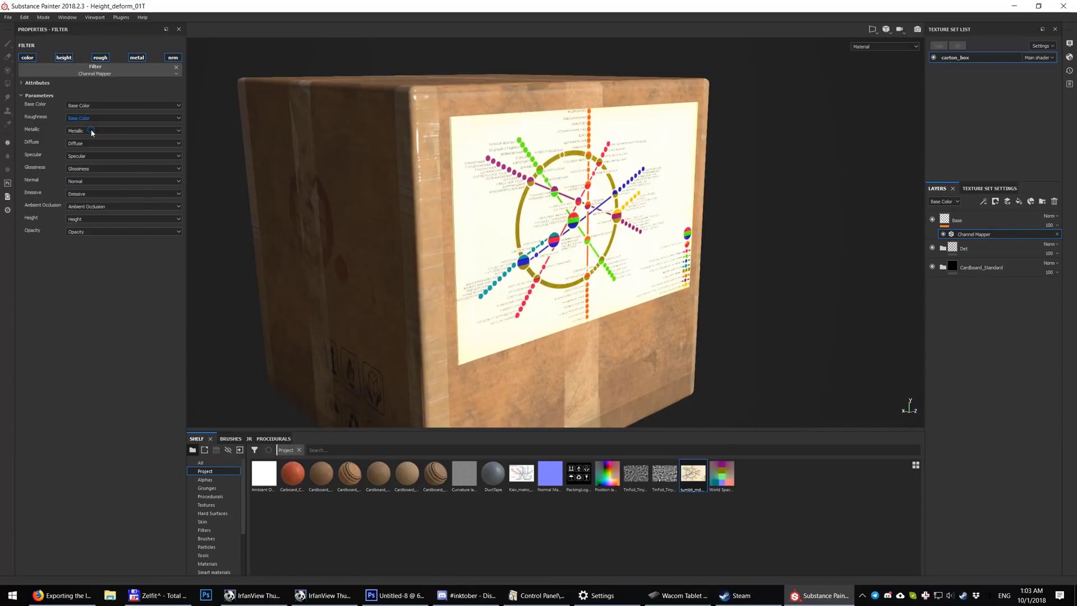
left_click(91, 219)
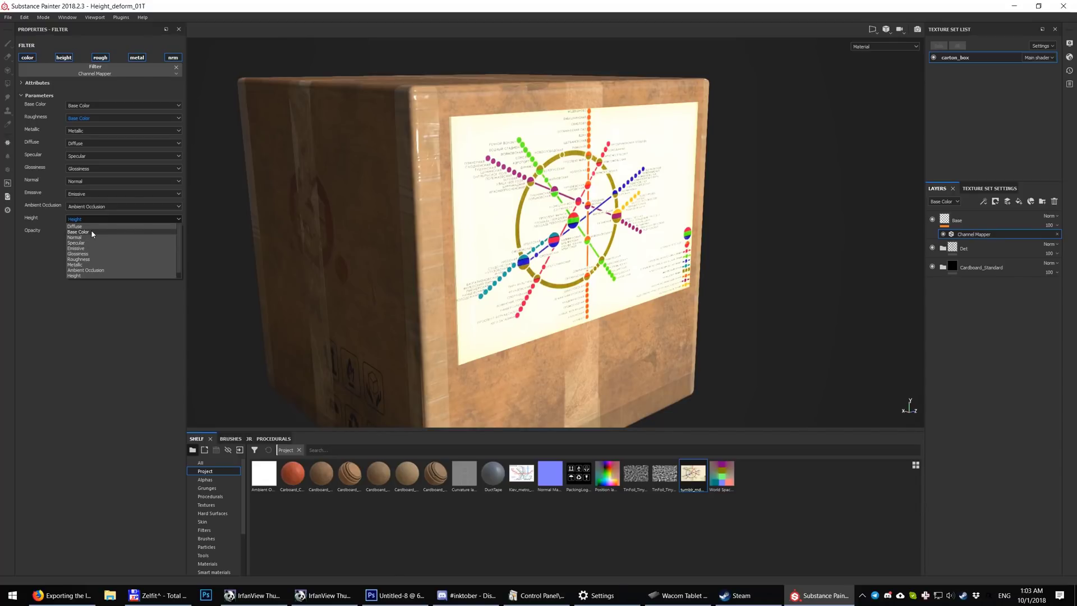
left_click(91, 231)
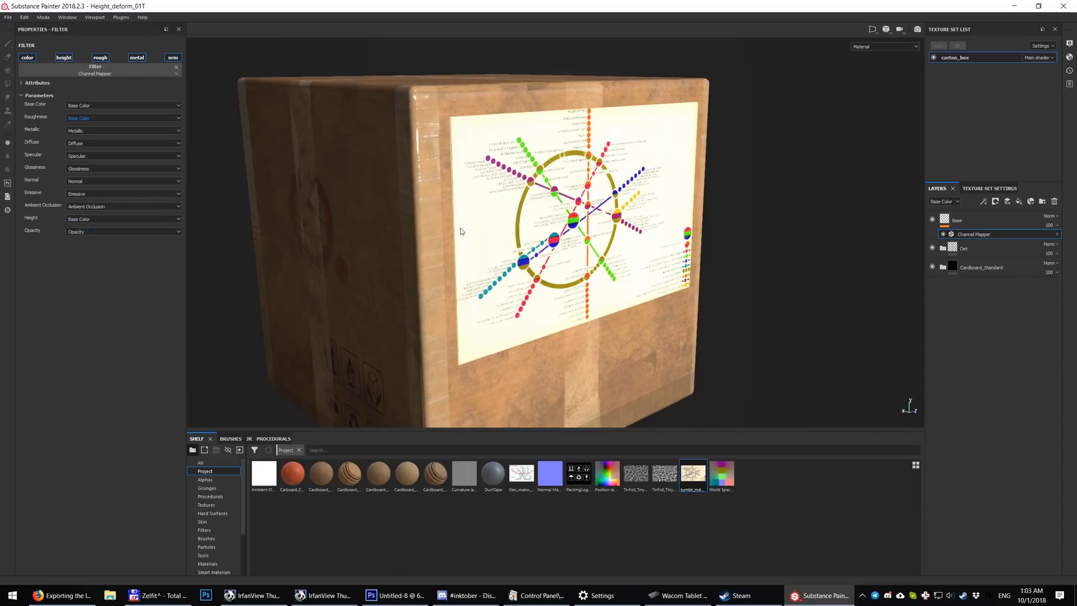
Step: Add a Levels effect above the Channel Mapper and set its affected channel to Height
left_click(983, 202)
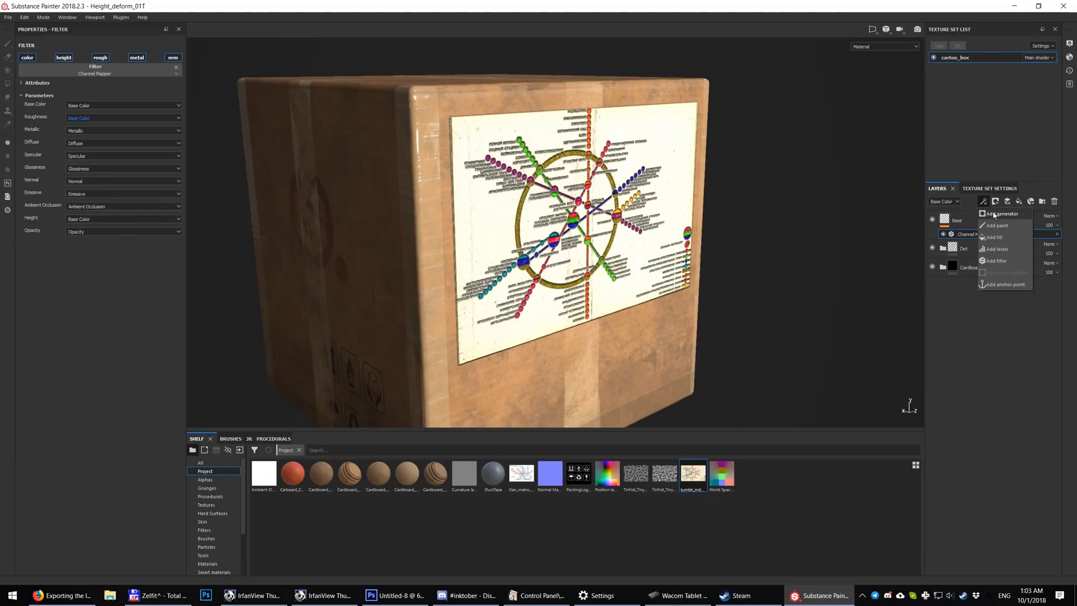
left_click(983, 249)
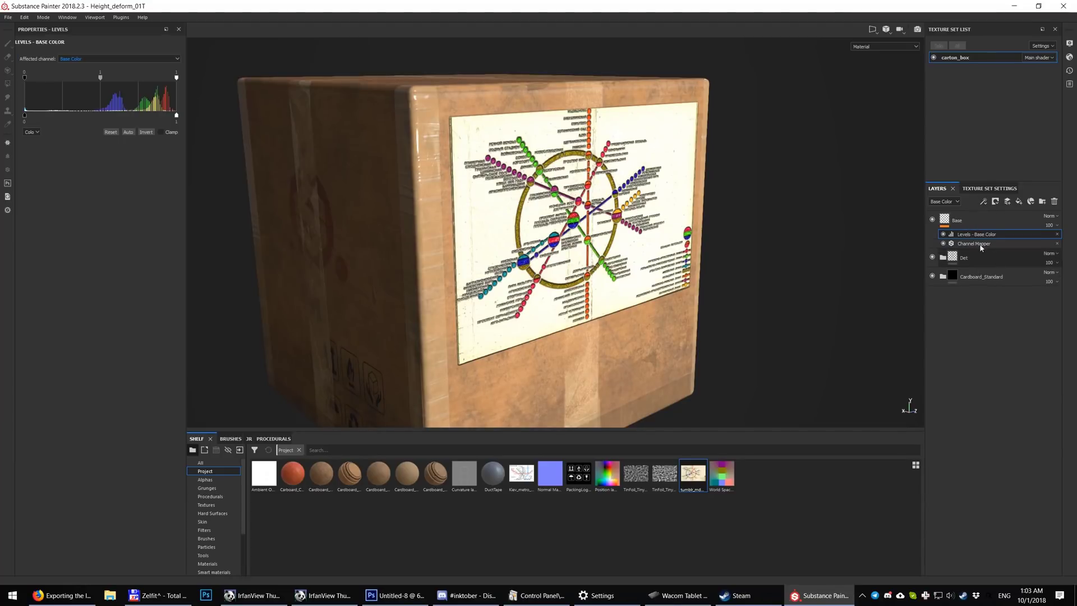
left_click(103, 57)
left_click(76, 72)
key("Down")
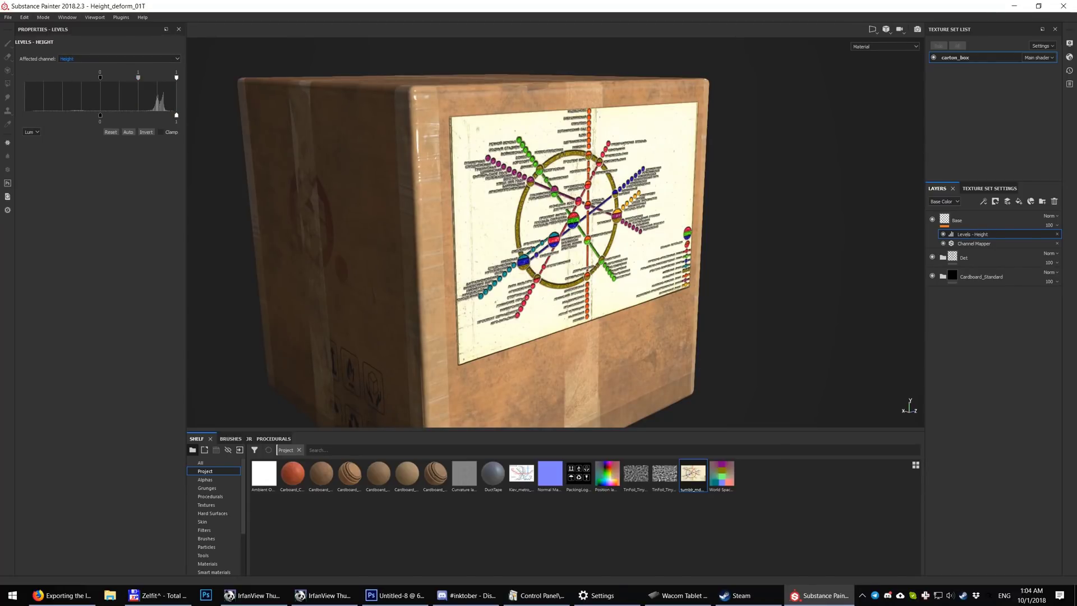
Step: In the Height channel view, raise the Levels midtone to about 12.35 and the output minimum to about 0.93, then return to the material view
key("alt+Tab")
left_click(115, 64)
key("shift+c")
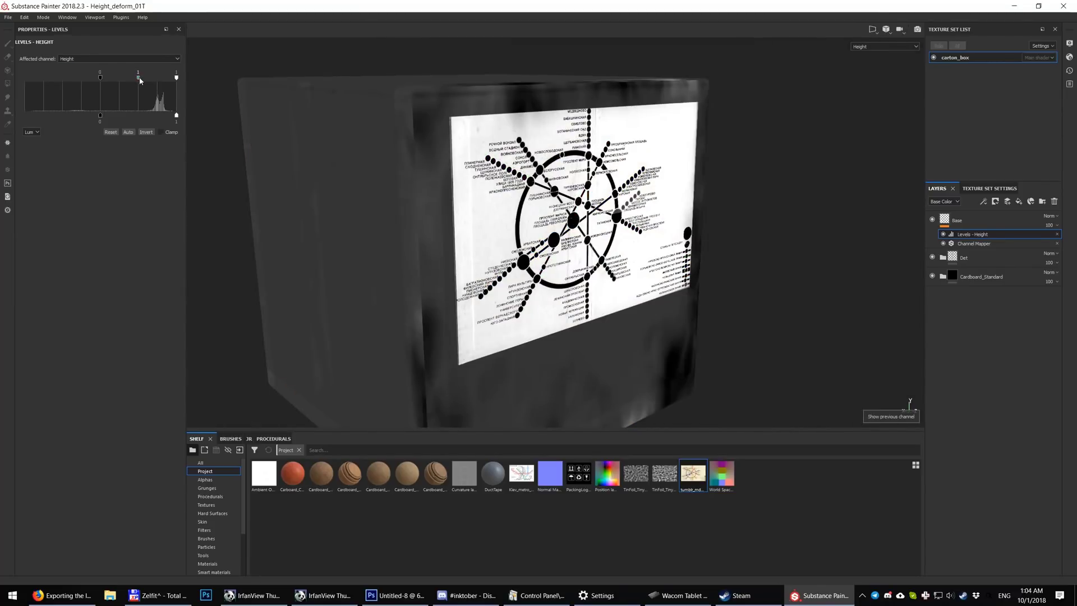
left_click_drag(140, 80, 174, 82)
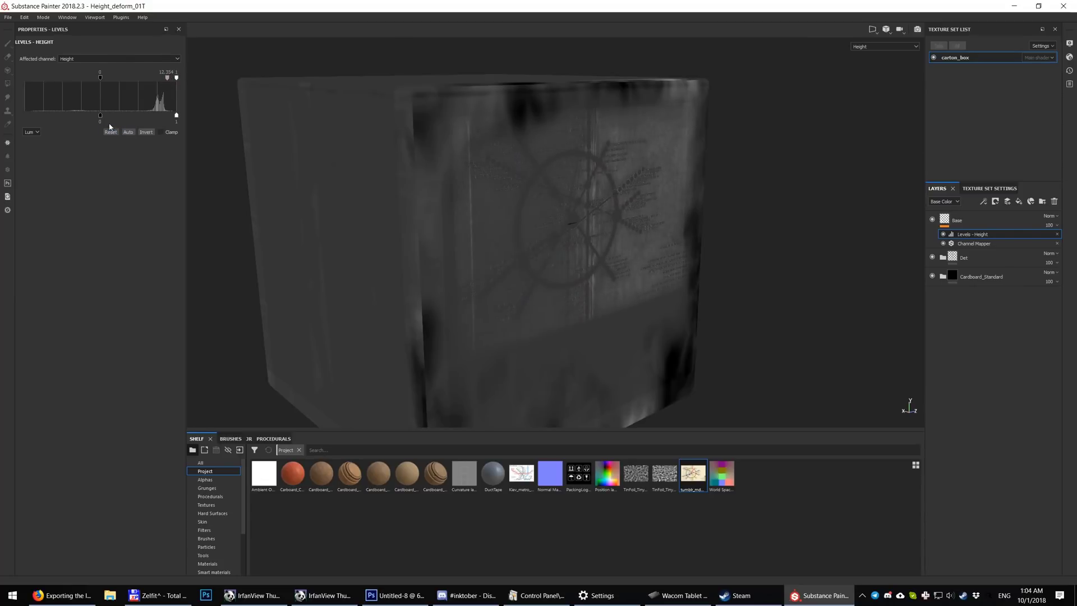
left_click_drag(108, 119, 169, 134)
key("m")
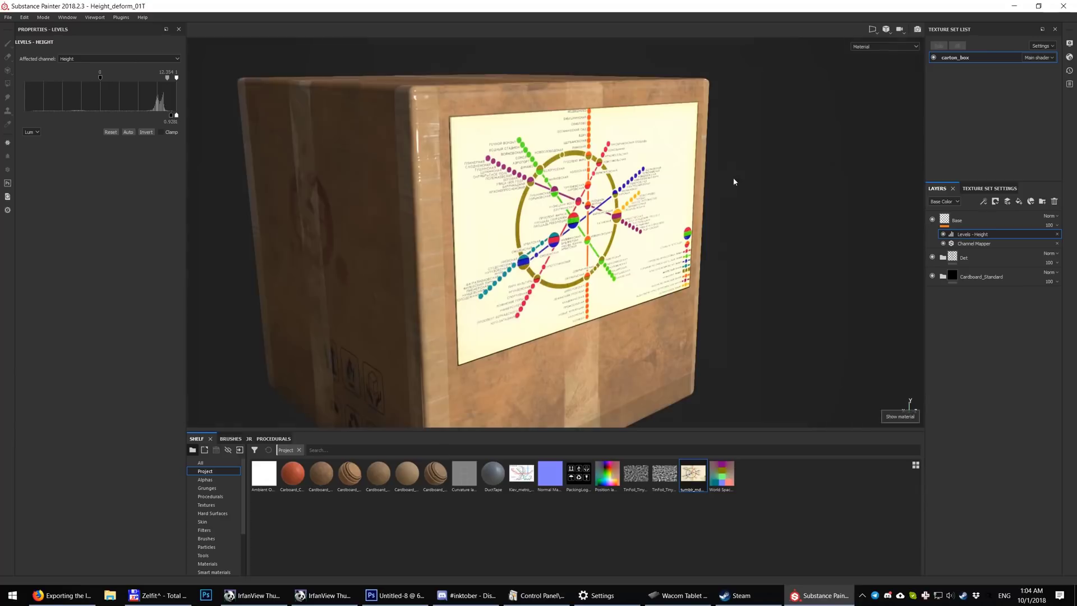
Step: Add a second Levels effect to the Base layer and set its affected channel to Roughness
left_click(983, 201)
left_click(999, 231)
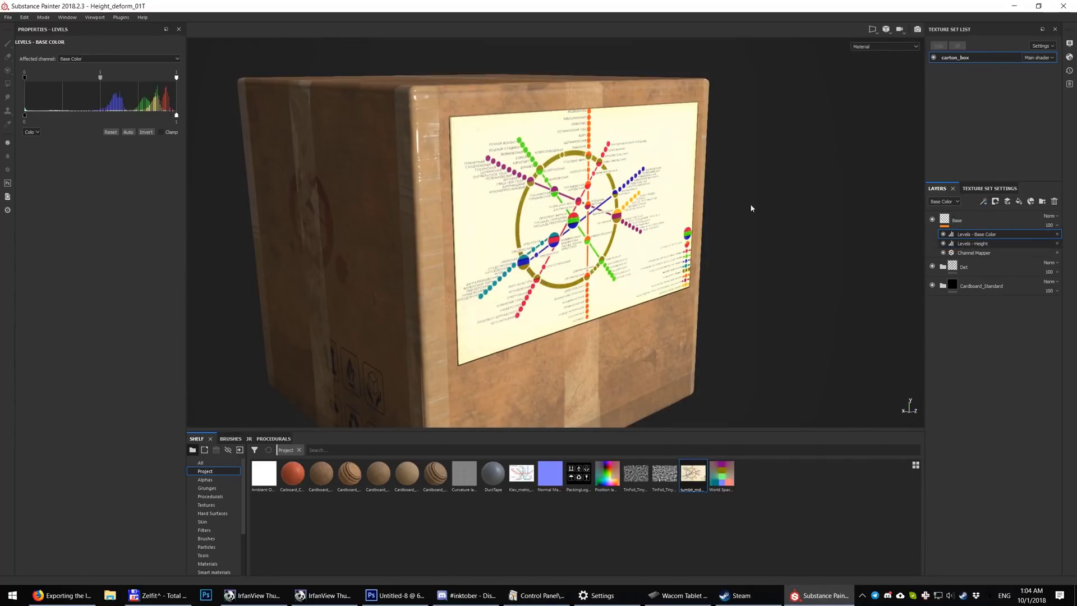
left_click(119, 59)
left_click(103, 68)
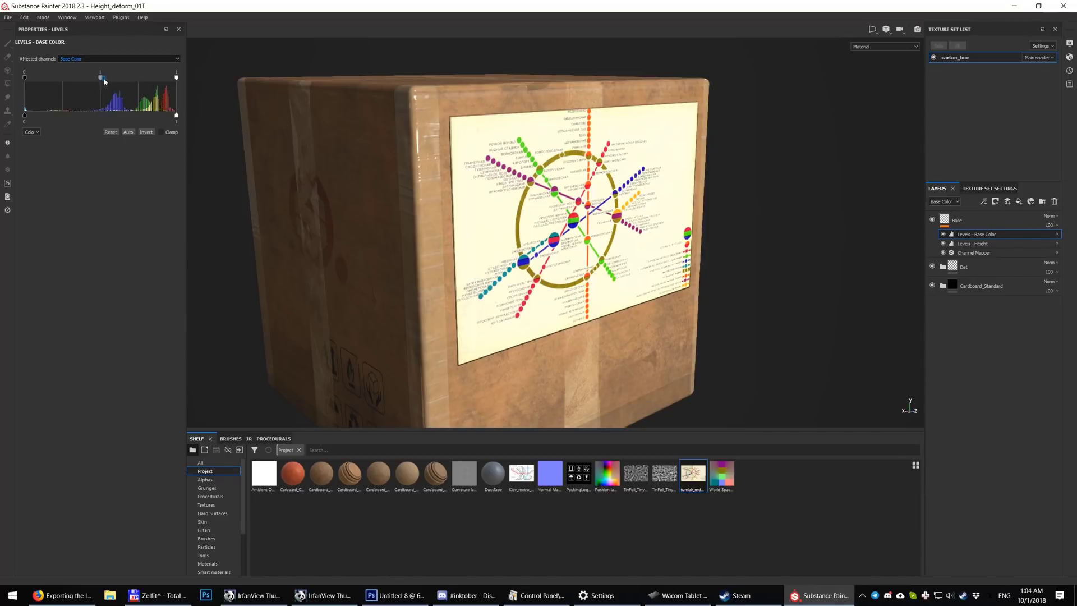
scroll(157, 58, "down", 2)
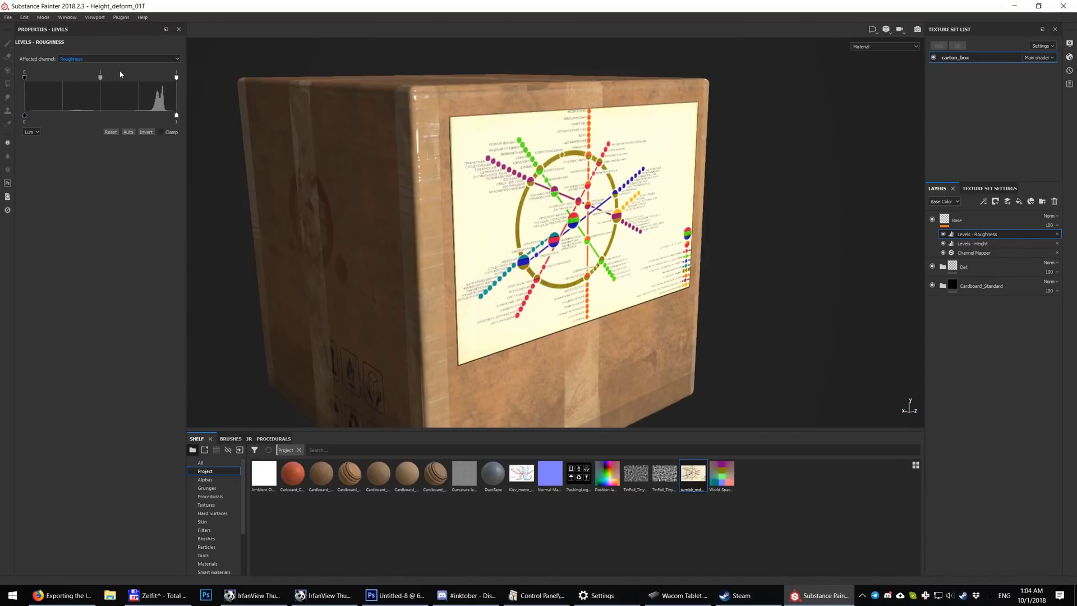
Step: Display the Roughness channel and raise the roughness Levels' output minimum to about 0.55
key("shift+c")
key("shift+c")
key("shift+c")
key("shift+c")
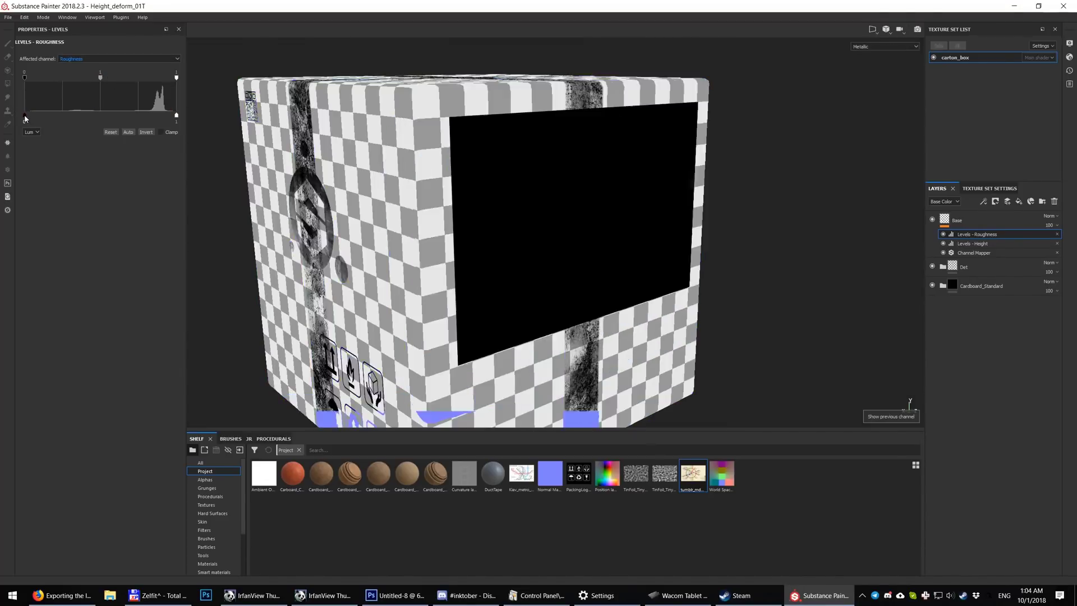
left_click_drag(25, 115, 109, 157)
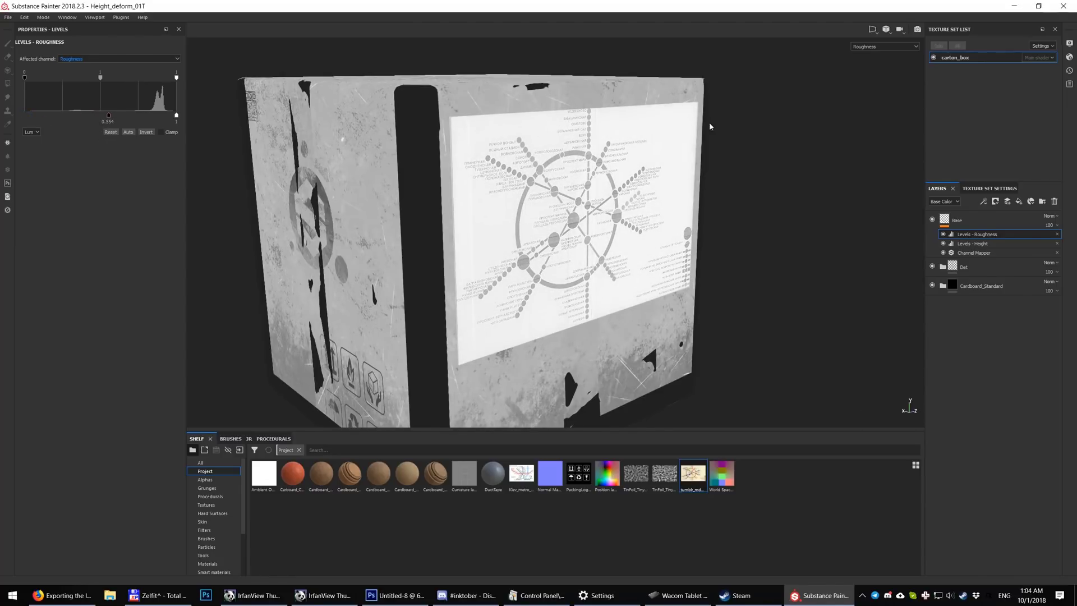
Step: Return to the material view and add a Levels effect affecting Base Color to the Base layer
key("m")
key("alt+Tab")
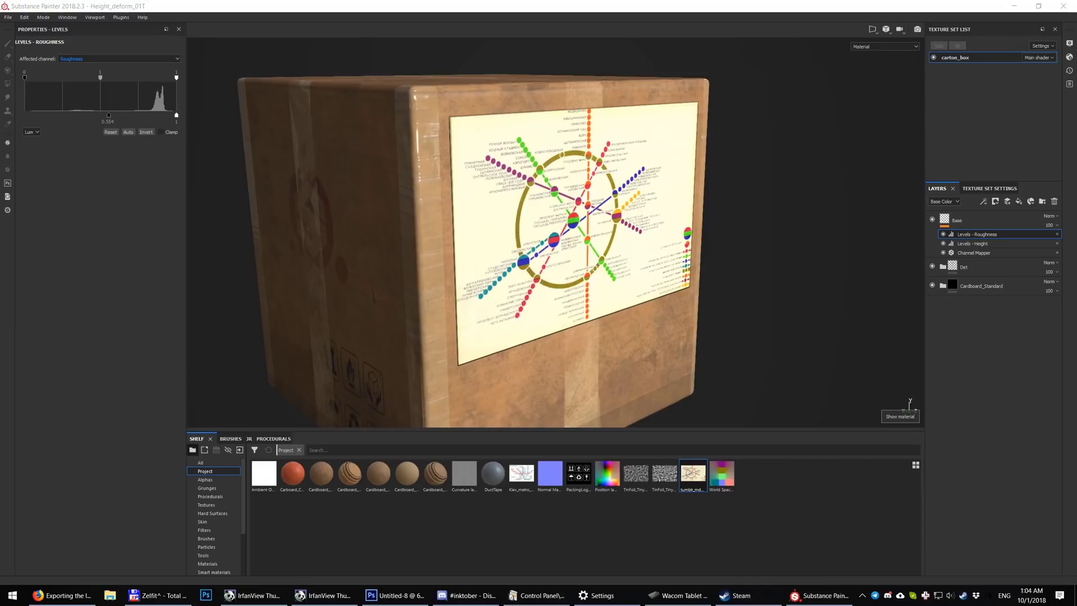
left_click_drag(718, 158, 709, 148, "alt")
left_click(983, 203)
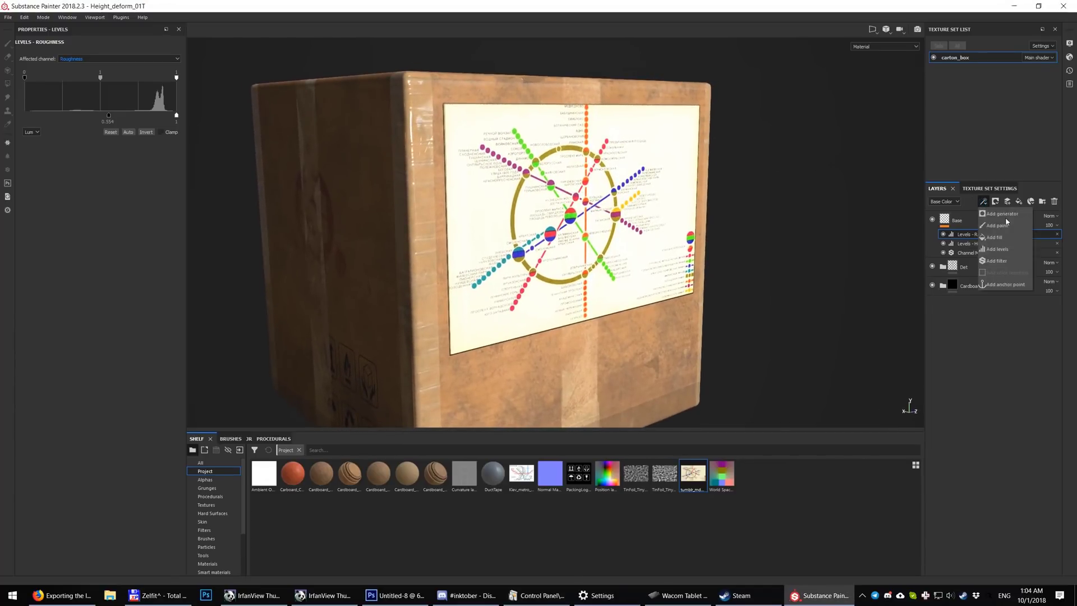
left_click(1007, 247)
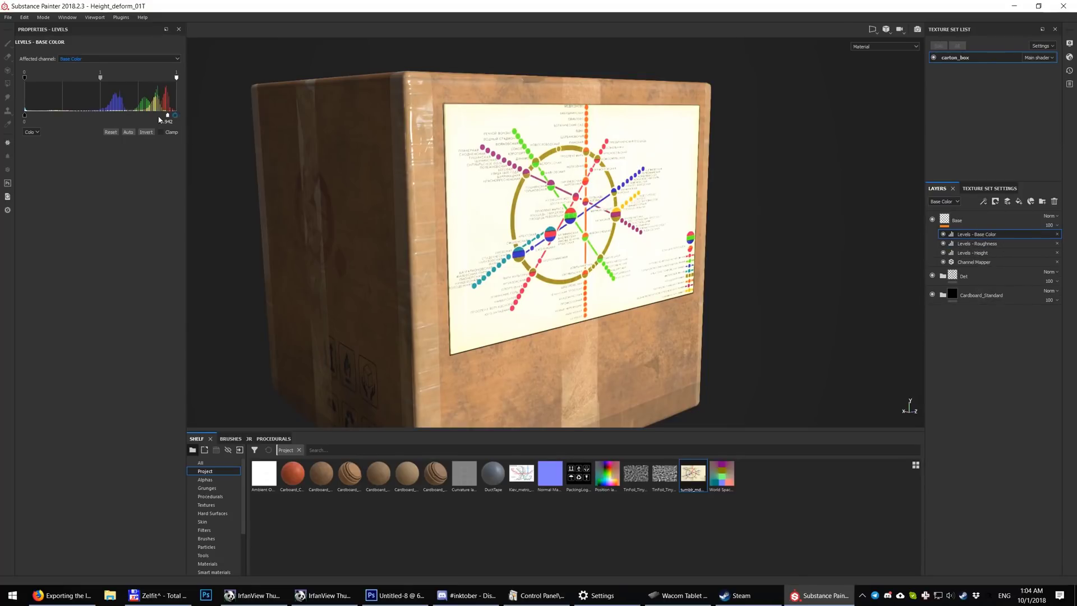
Step: Lower the Base Color Levels' output maximum to about 0.817 and add an anchor point to the Base layer
left_click_drag(159, 120, 158, 117)
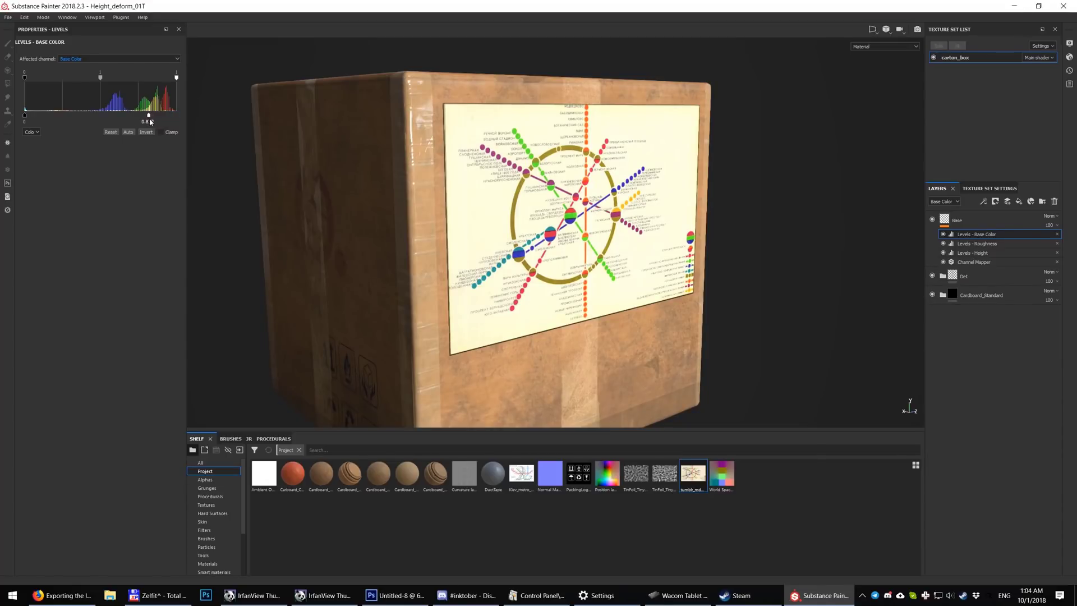
left_click_drag(542, 188, 580, 178, "alt")
middle_click_drag(581, 178, 603, 163, "alt")
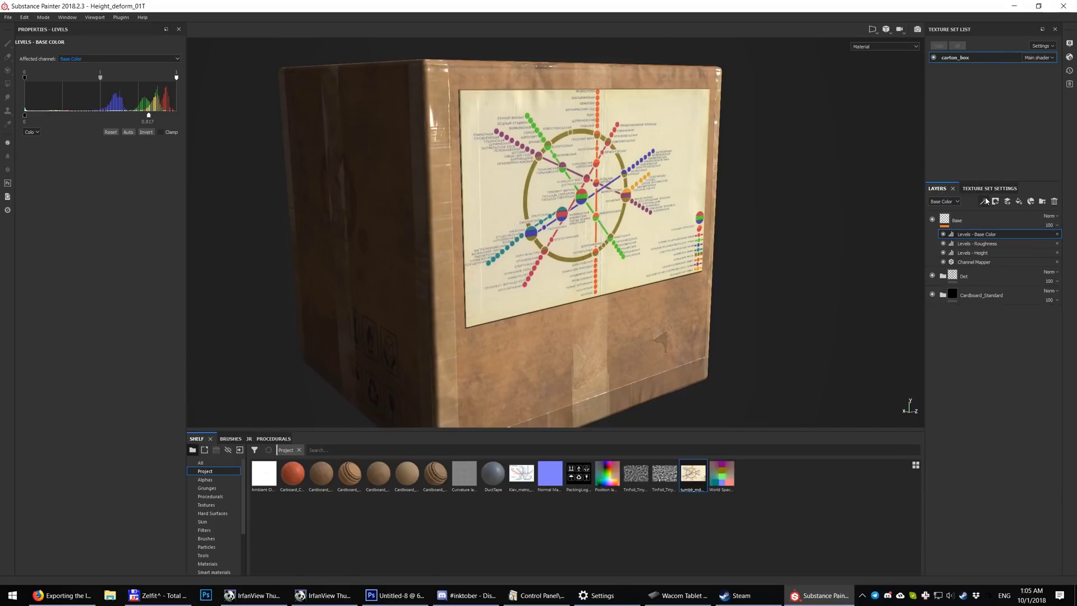
left_click(986, 201)
left_click(998, 281)
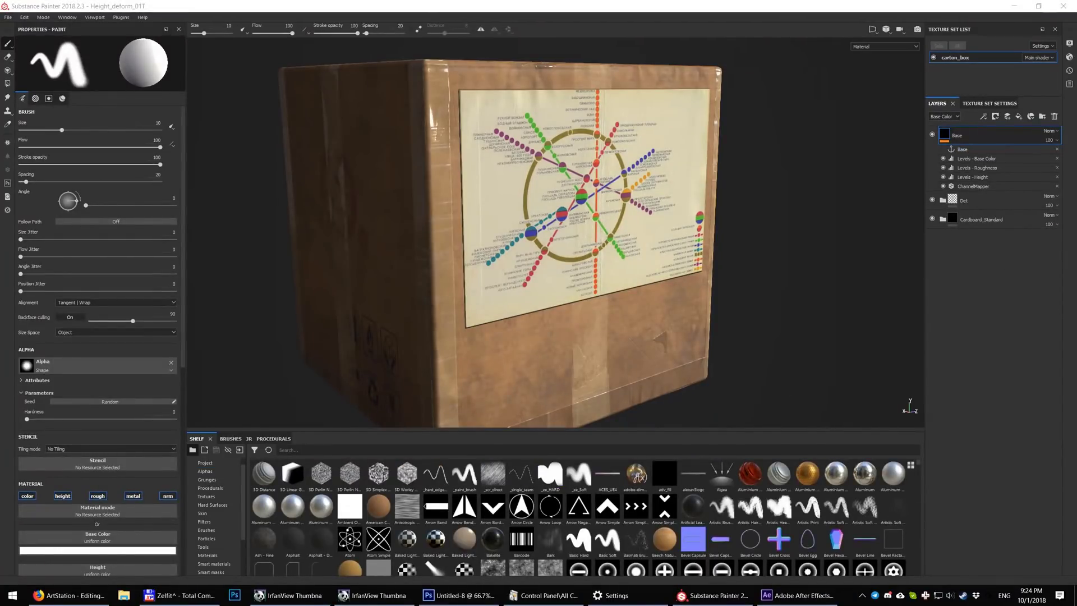
Step: Search the shelf for "old com" and place the Plastic - Old Computer material as a layer above Base
left_click(324, 450)
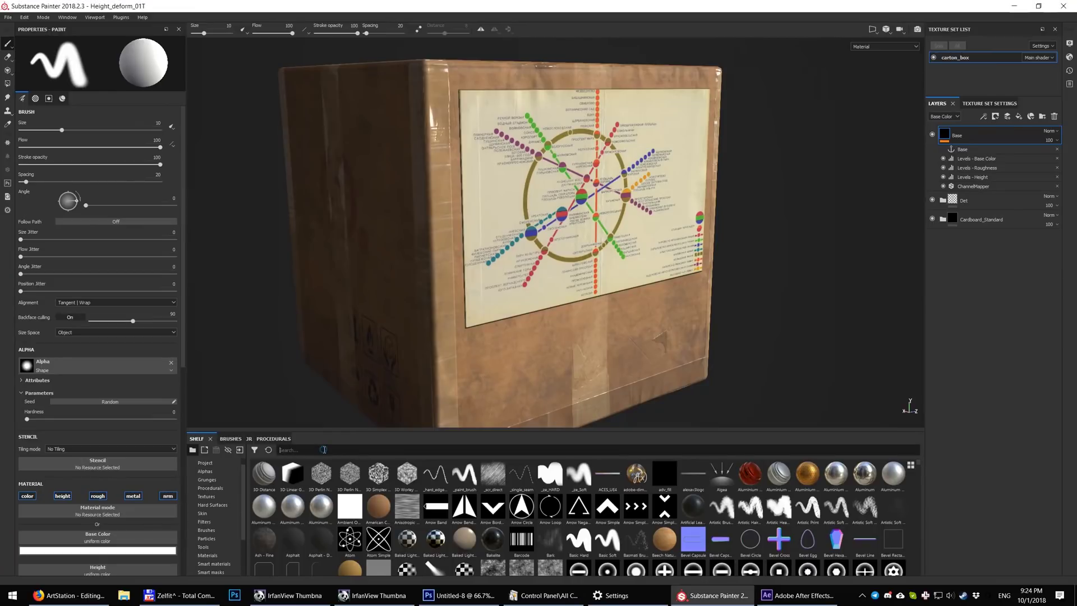
type("old com")
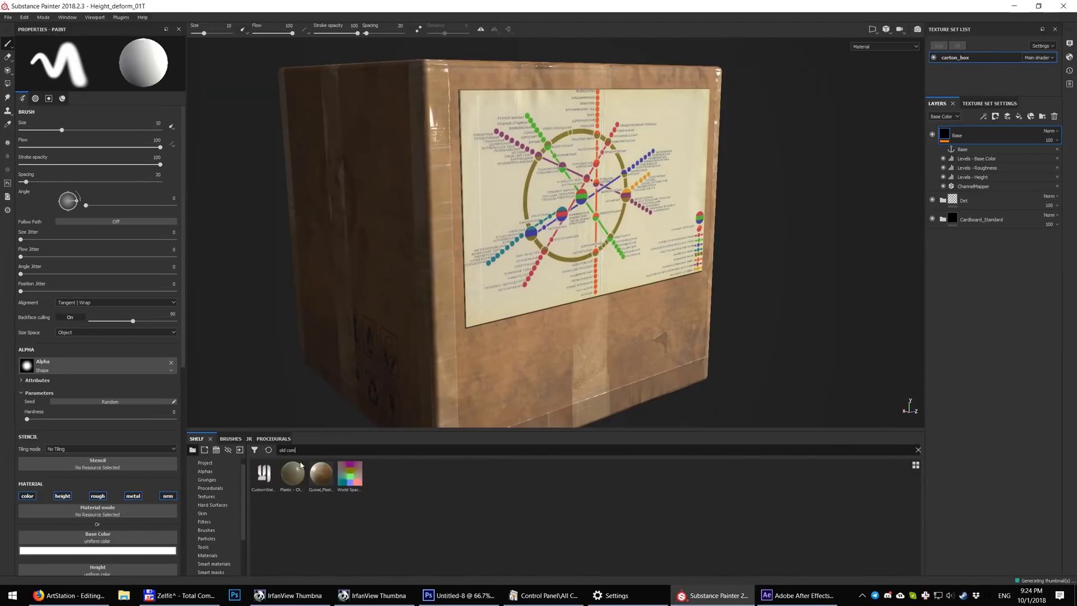
left_click_drag(296, 471, 973, 129)
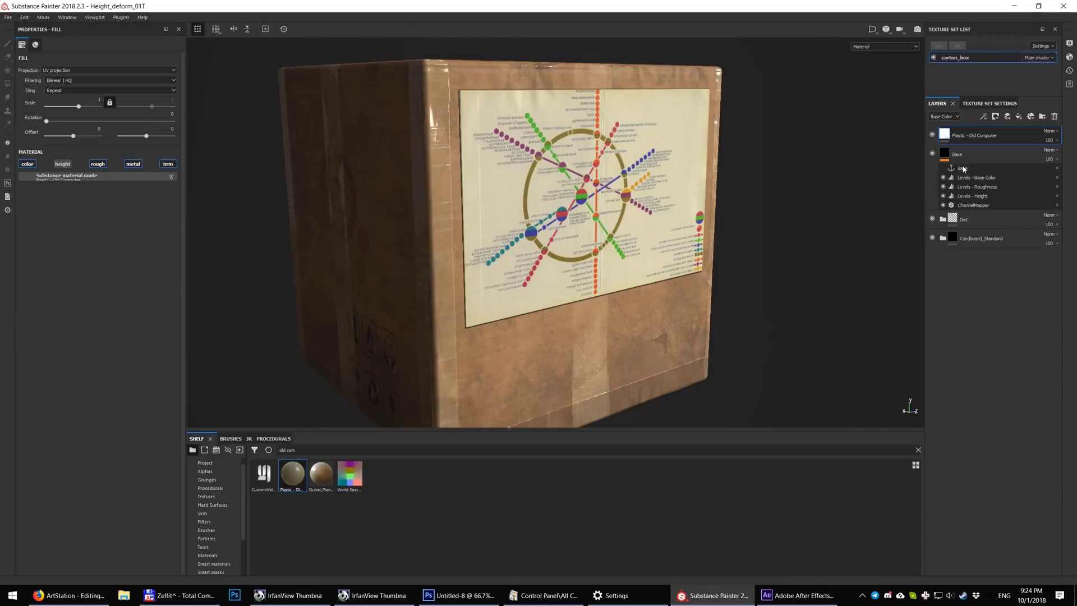
Step: Set the Plastic - Old Computer layer's blending mode to Overlay and its opacity to 41
left_click(1049, 130)
left_click(1057, 258)
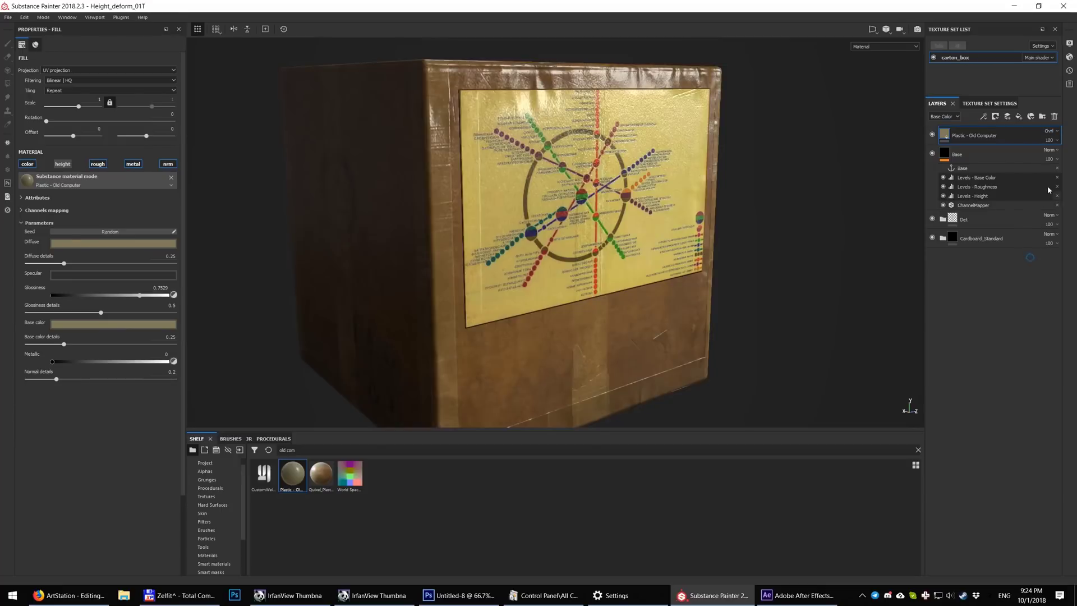
left_click(1052, 155)
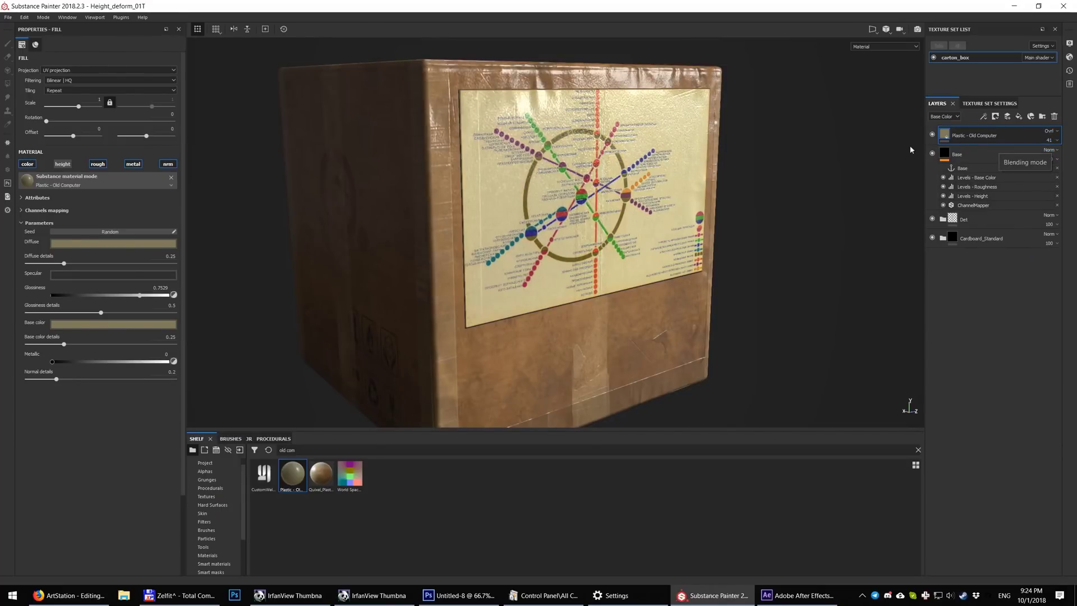
Step: Sample a new base color for the Plastic - Old Computer material and lower its glossiness to about 0.35
left_click(127, 325)
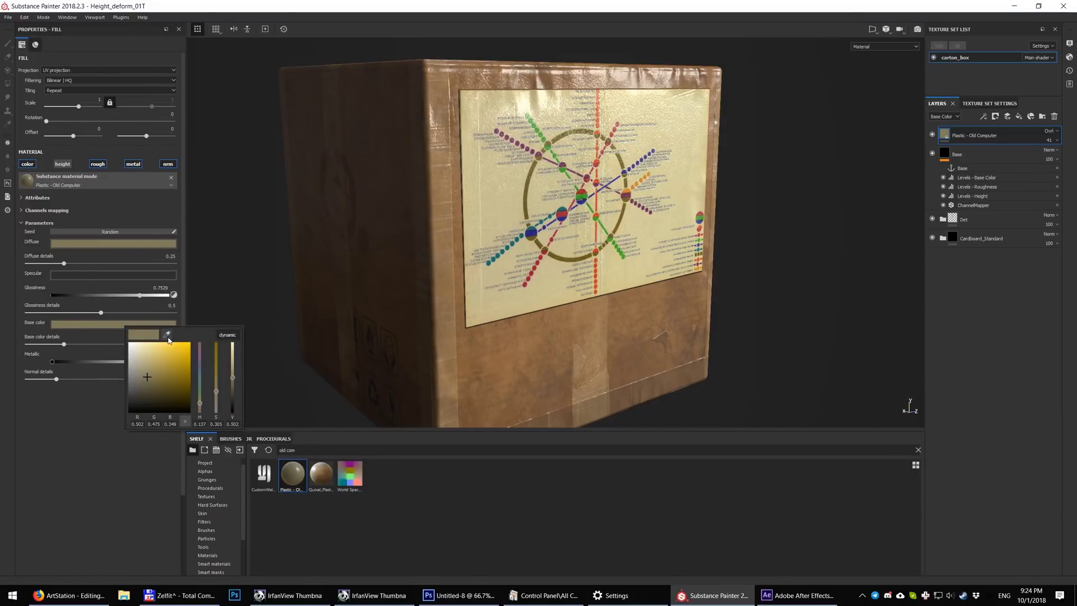
left_click(167, 335)
left_click(153, 334)
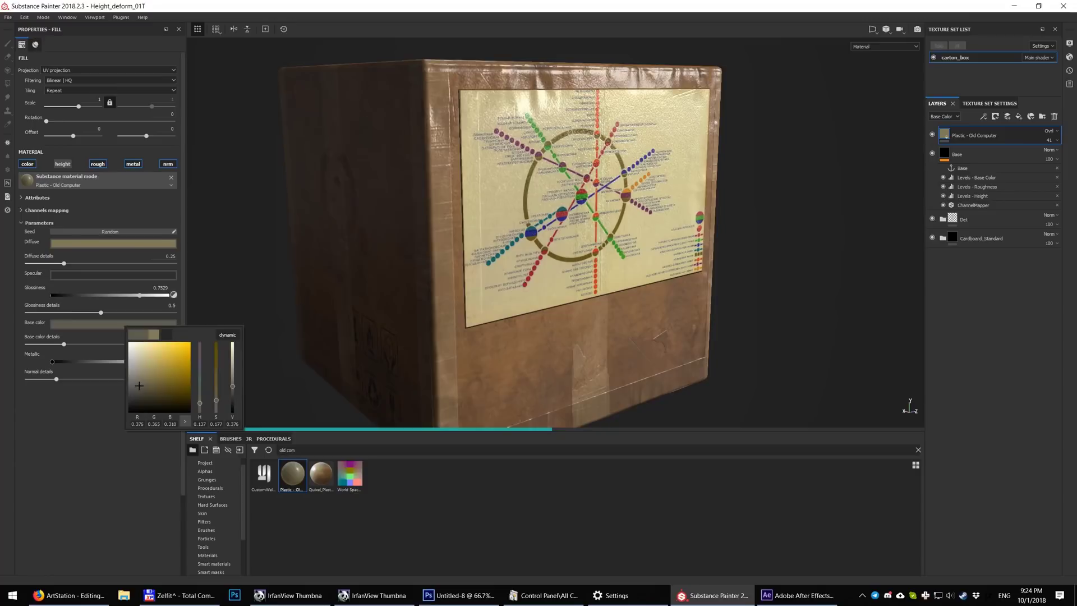
left_click(801, 290)
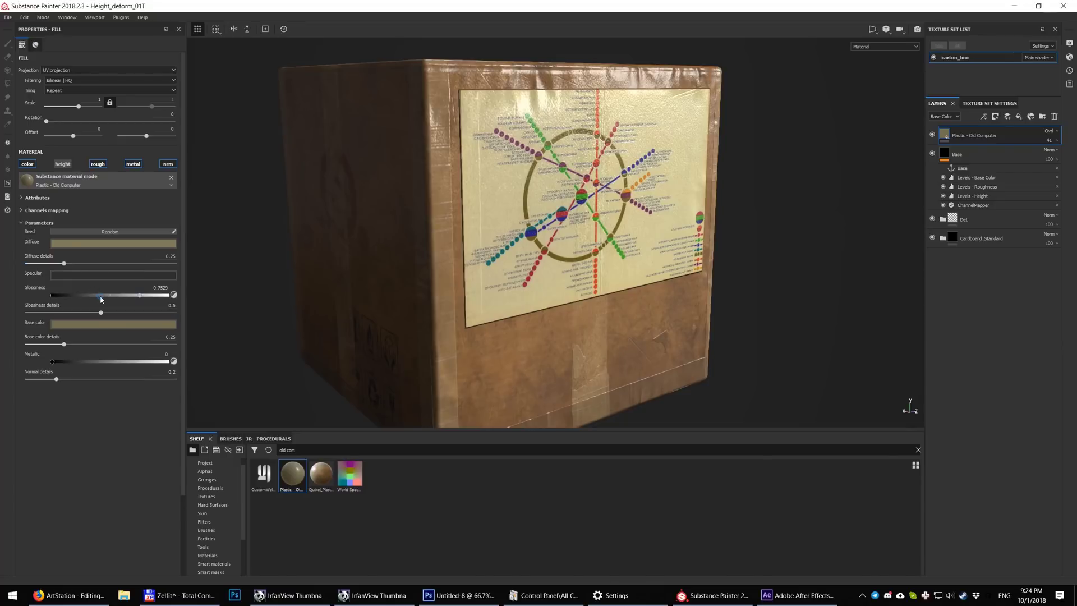
left_click(101, 294)
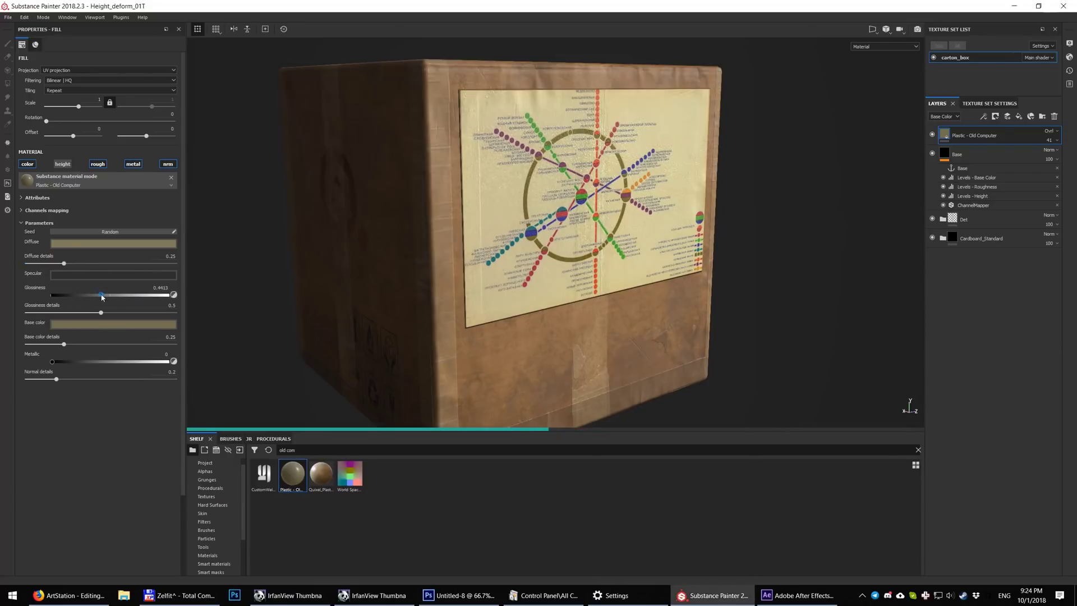
left_click_drag(99, 296, 92, 295)
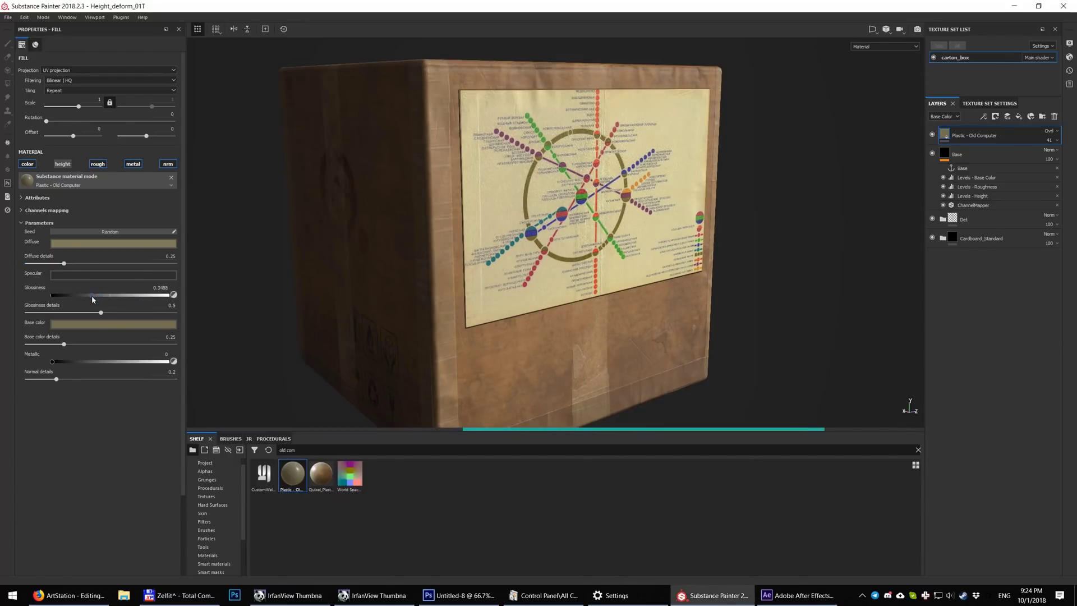
Step: Add a black mask to the Plastic - Old Computer layer and put a fill effect in it
right_click(986, 129)
left_click(1006, 144)
left_click(983, 123)
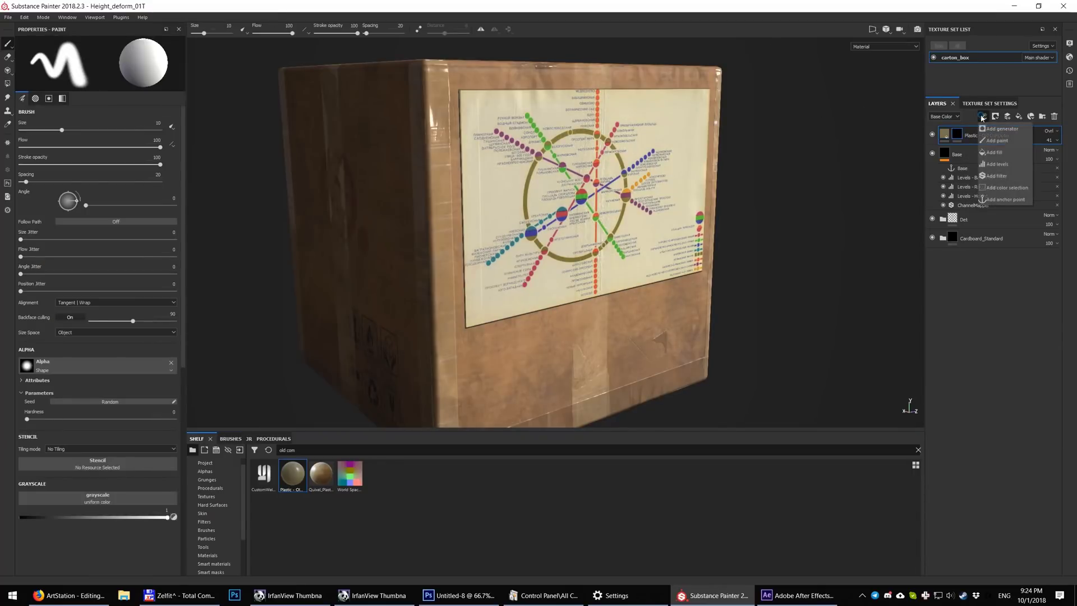
left_click(1003, 152)
Step: Use the Base anchor point as the mask fill's grayscale and set its referenced channel to Height
left_click(105, 174)
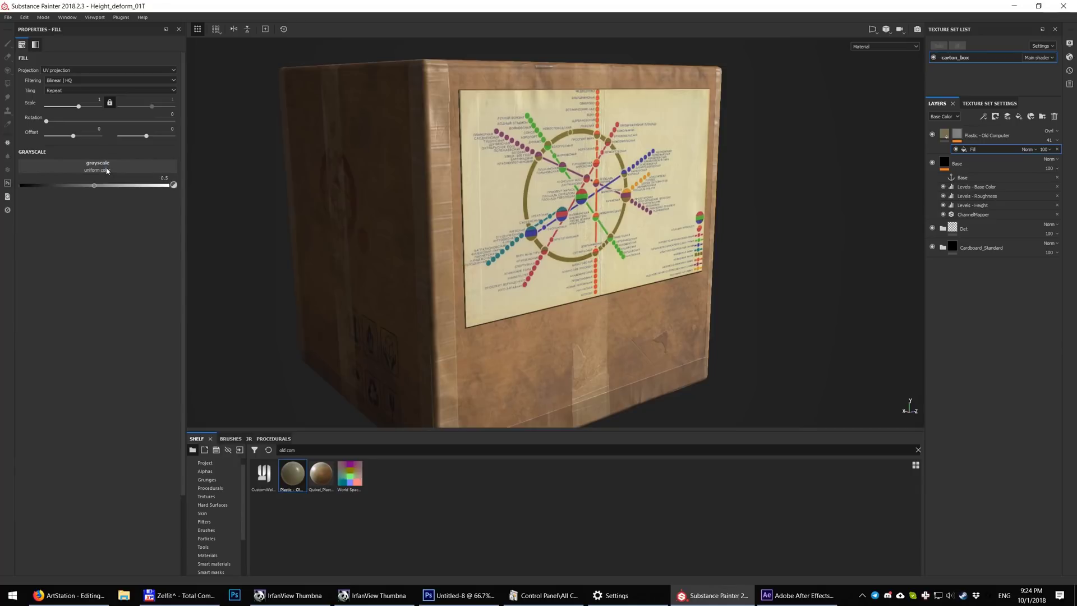
left_click(167, 176)
left_click(136, 188)
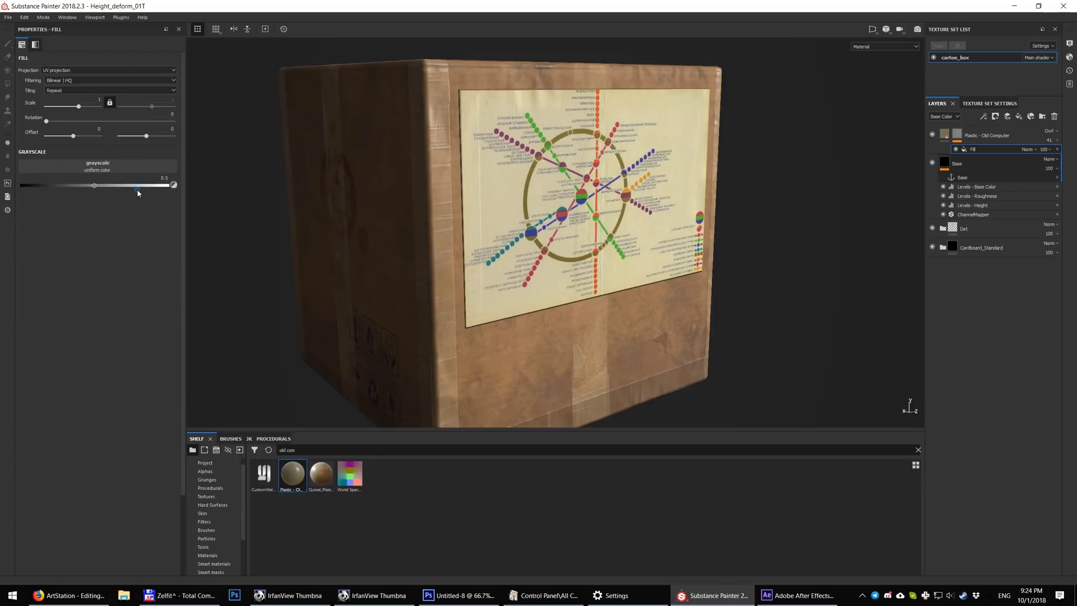
left_click(143, 183)
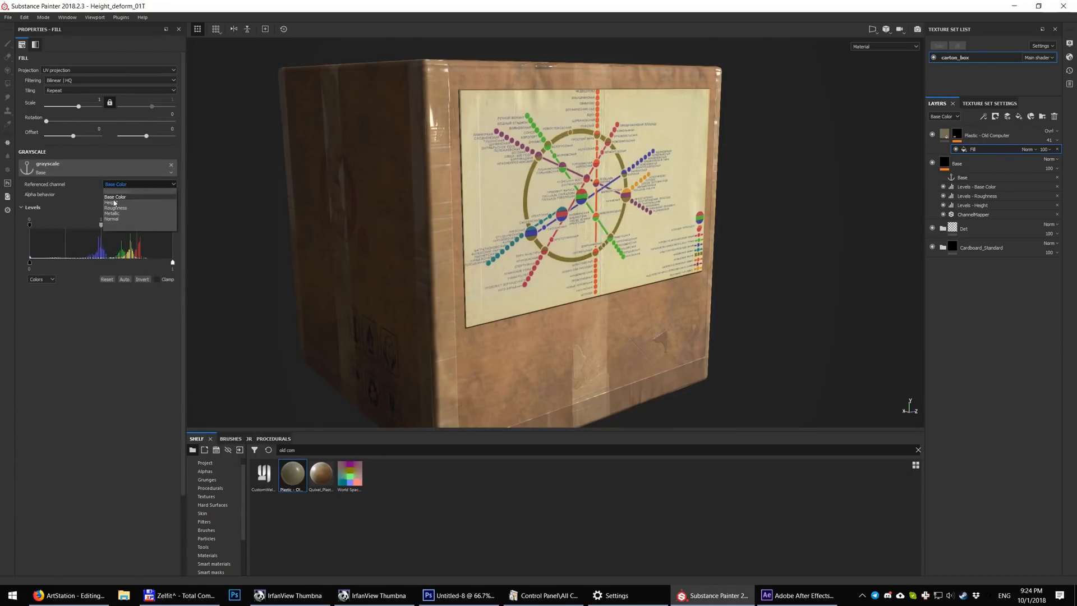
left_click(113, 203)
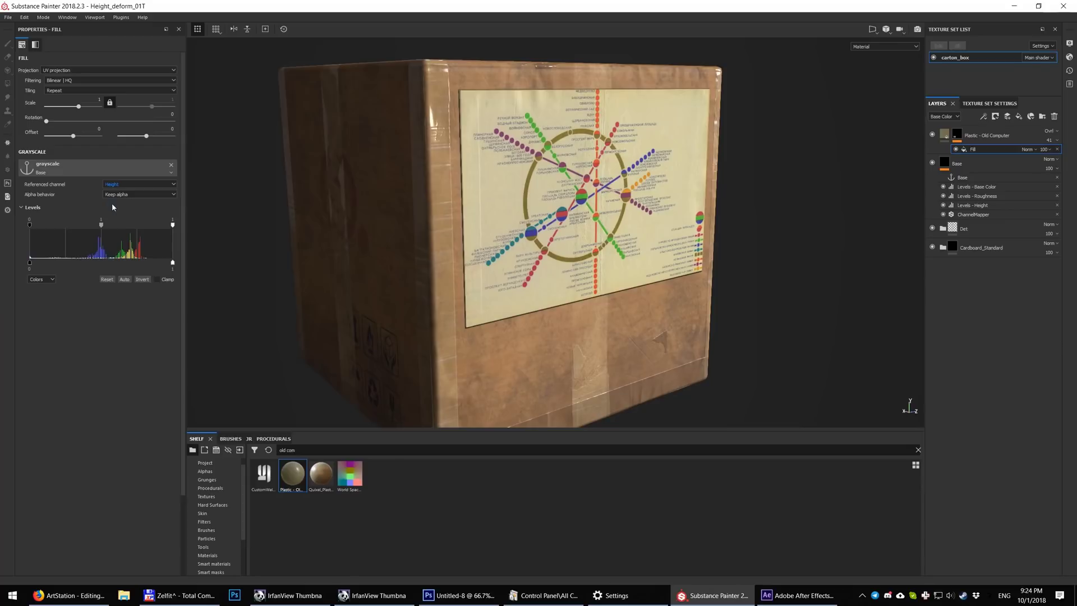
Step: While viewing the mask, move its fill's Levels midtone to about 0.355, return to the material view and add an anchor point
left_click(958, 137, "alt")
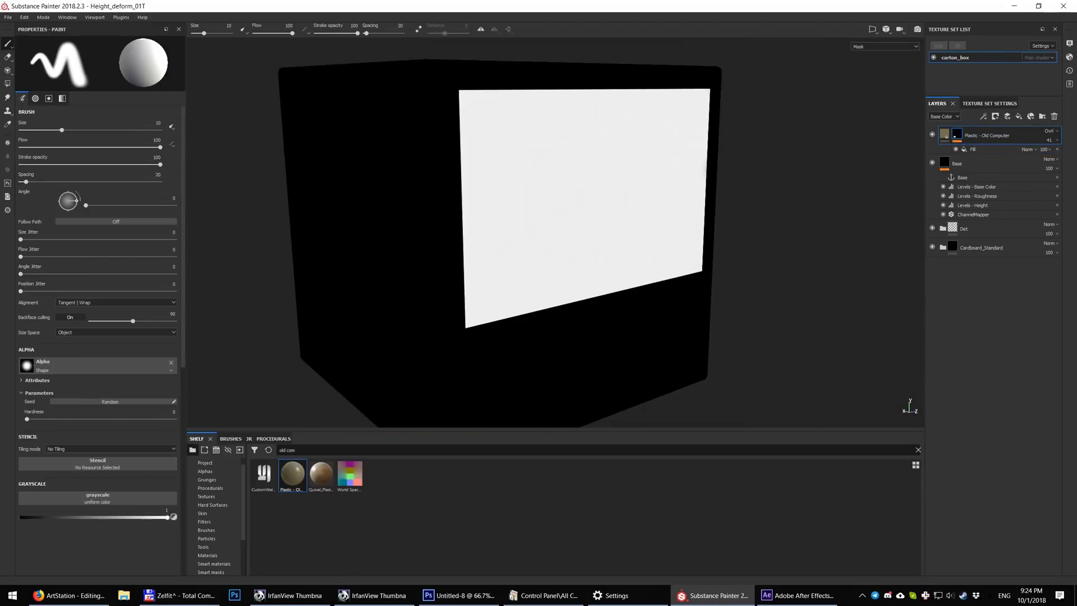
left_click(981, 149)
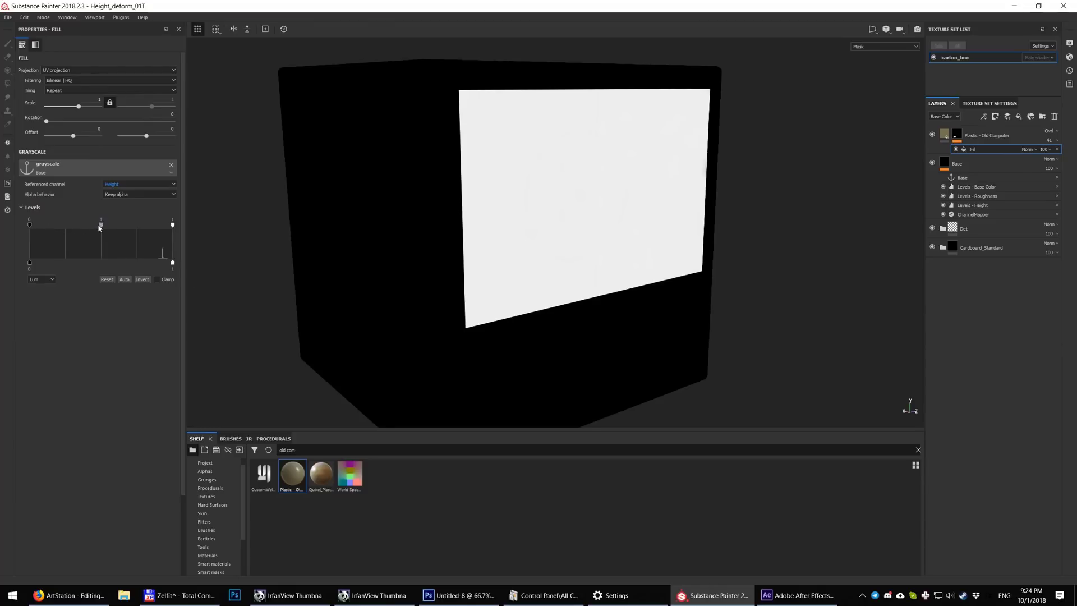
left_click_drag(101, 226, 48, 225)
key("m")
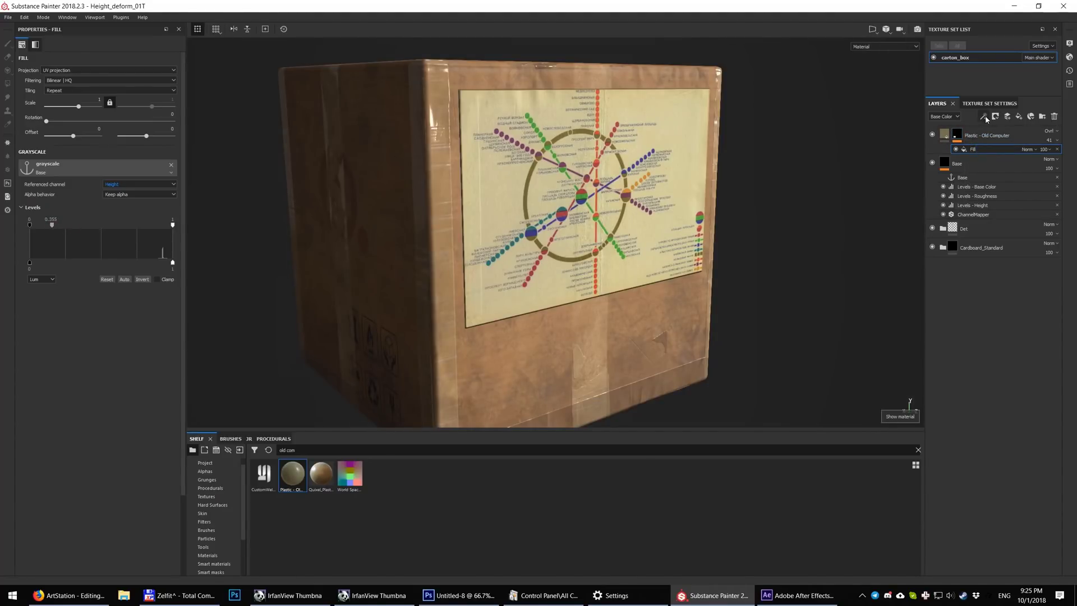
left_click(984, 117)
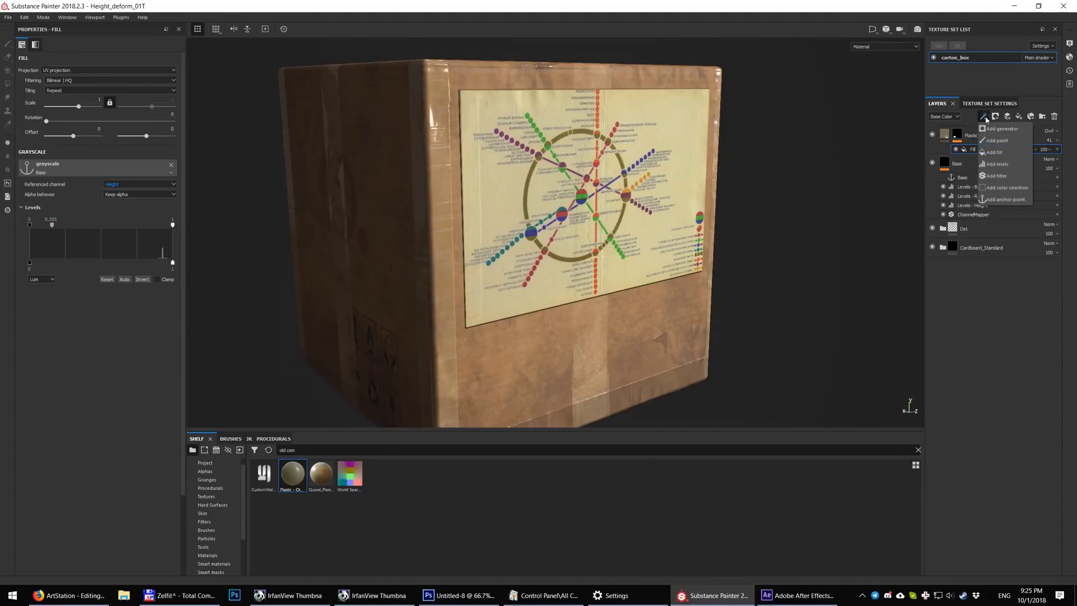
left_click(1010, 199)
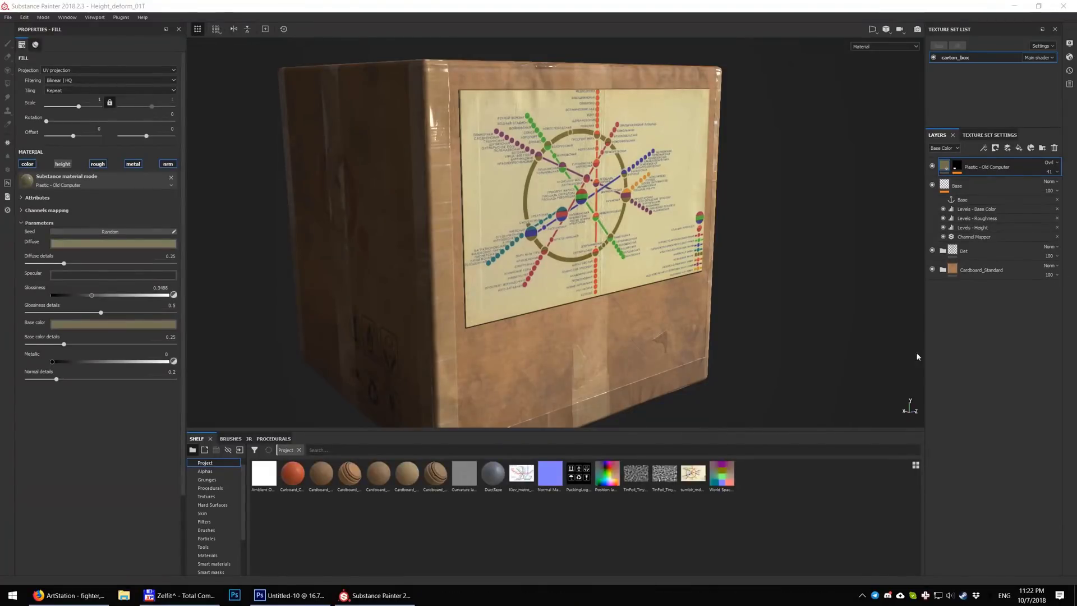
Step: Add a fill layer above Plastic - Old Computer with only the Height channel enabled and set its height to about 0.775
left_click(982, 345)
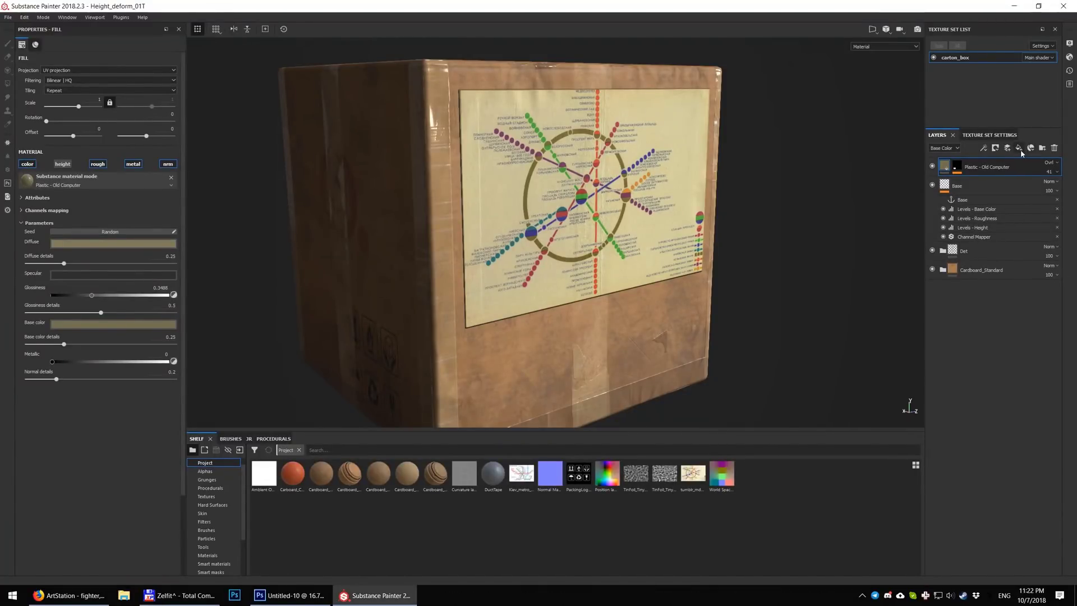
left_click(27, 164)
left_click(98, 164)
left_click(133, 164)
left_click(168, 163)
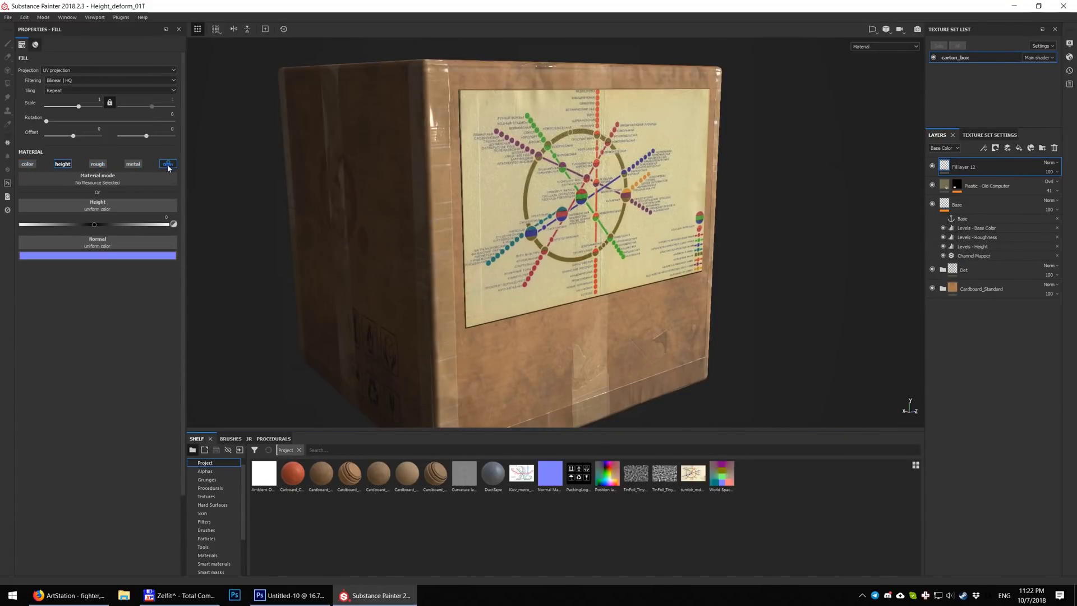
left_click_drag(144, 223, 146, 222)
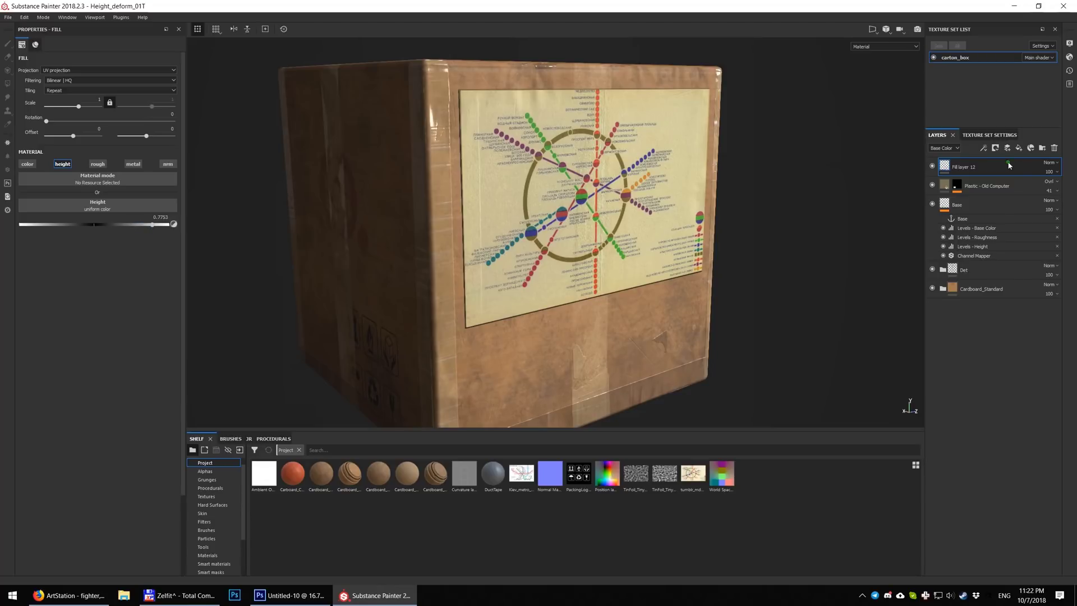
Step: Add a black mask to the height fill layer with a fill effect using the TinFoil_TinyCrinkle02 texture
right_click(963, 163)
left_click(1019, 176)
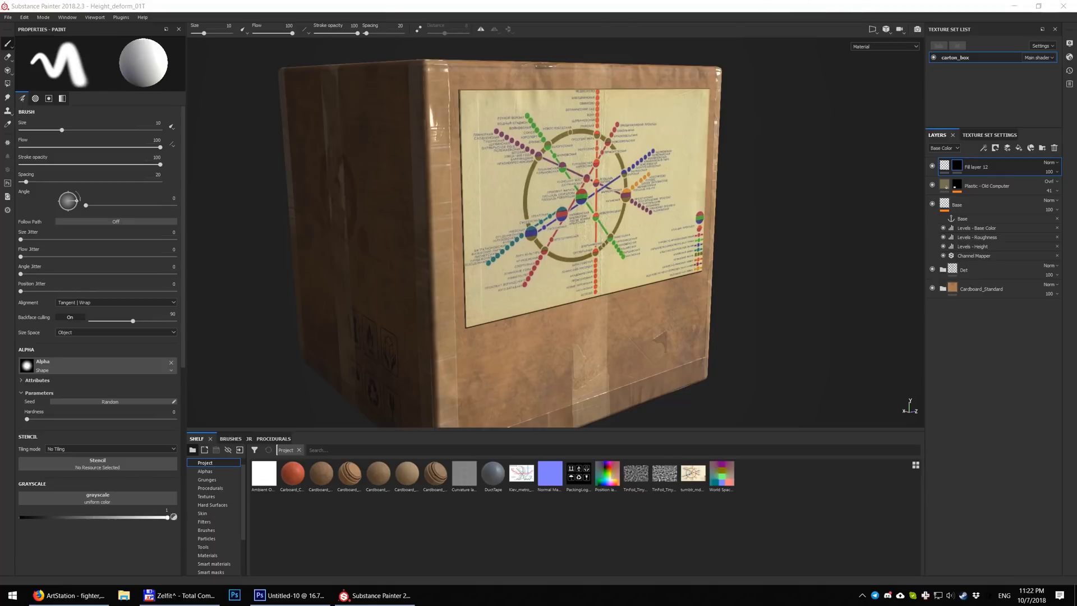
left_click(983, 148)
left_click(1003, 184)
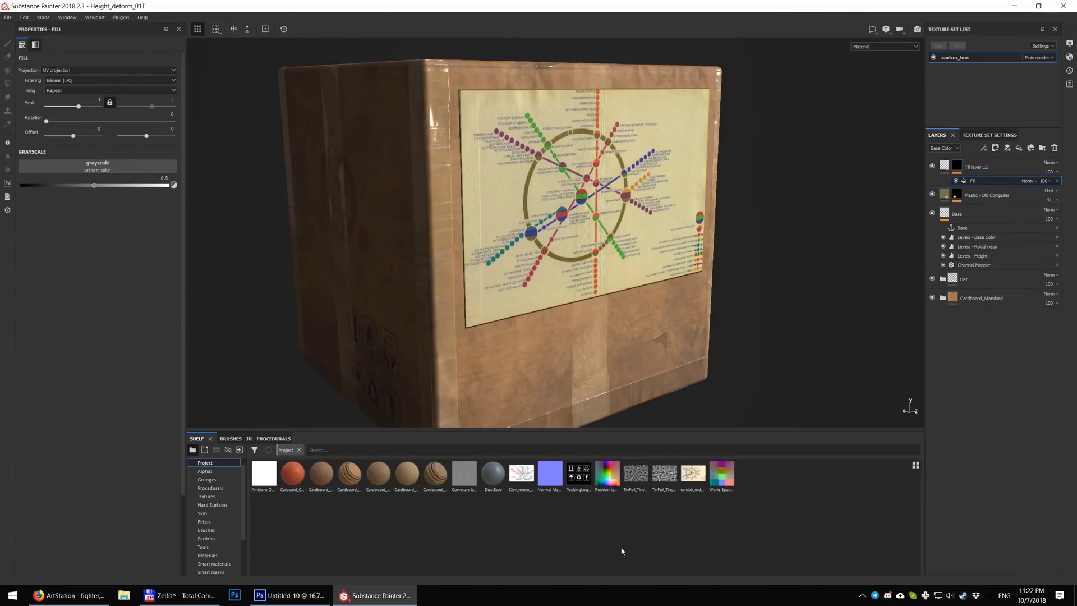
left_click_drag(664, 474, 112, 166)
Step: Set the crinkle texture's scale to 0.82 and its offset to -0.115 and -0.28
left_click(98, 100)
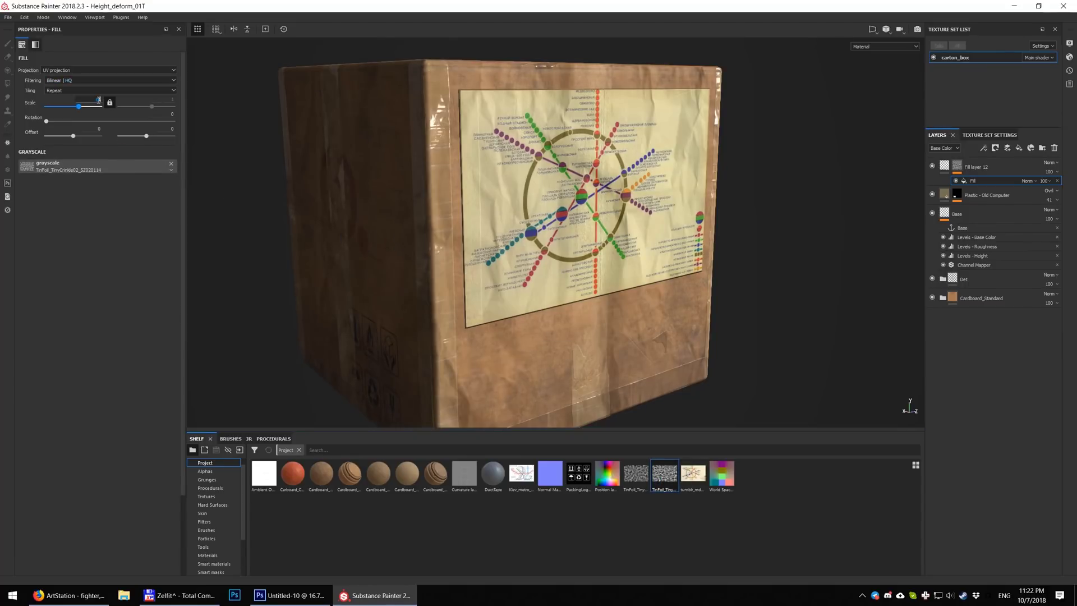
type(".82")
key("Return")
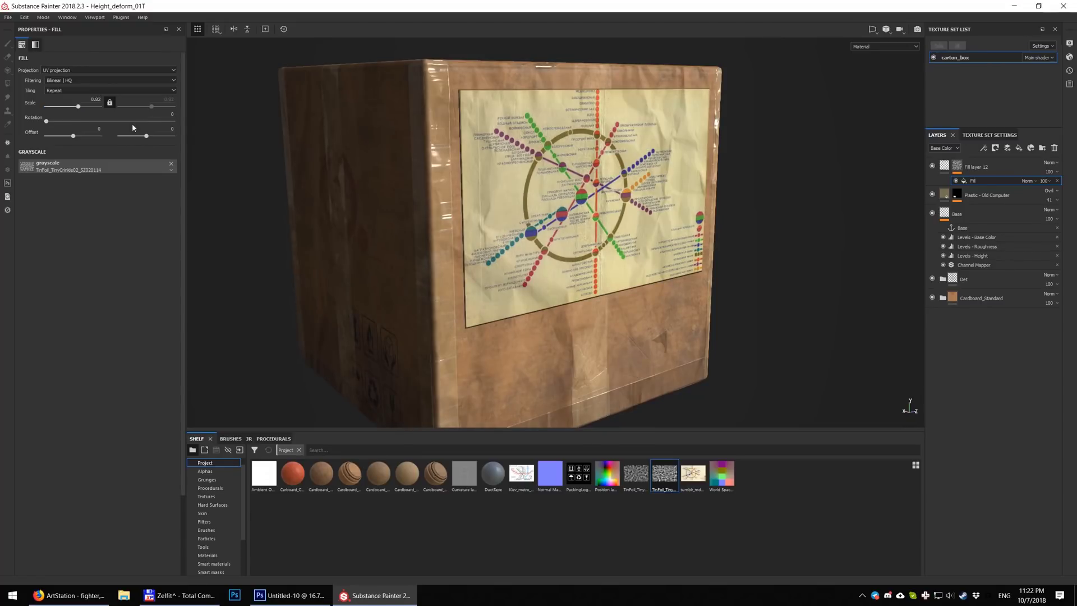
left_click(102, 128)
key("Return")
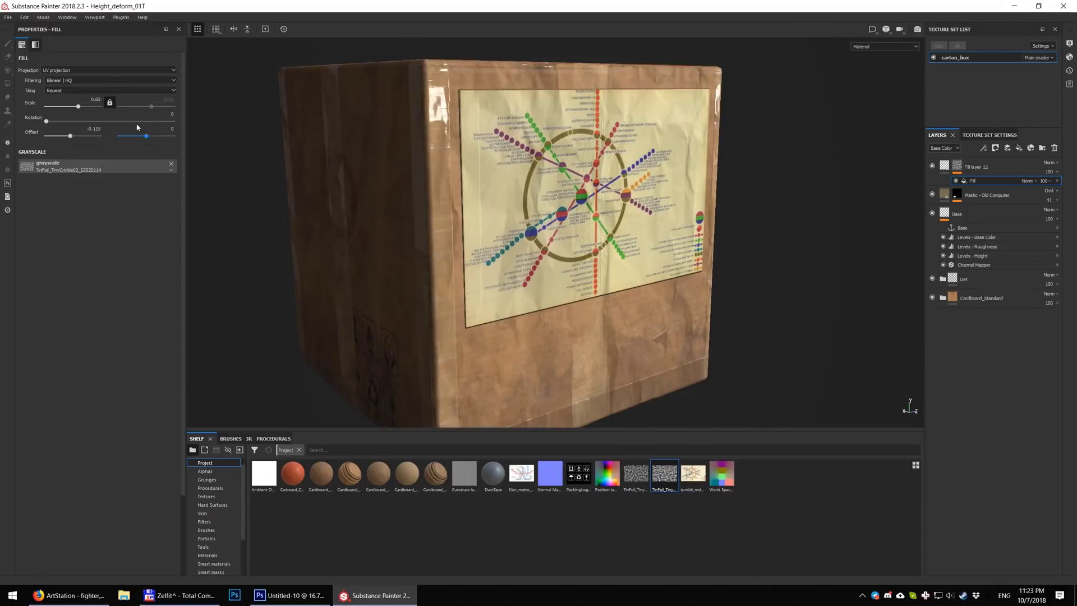
left_click(171, 129)
type("-.28")
key("Return")
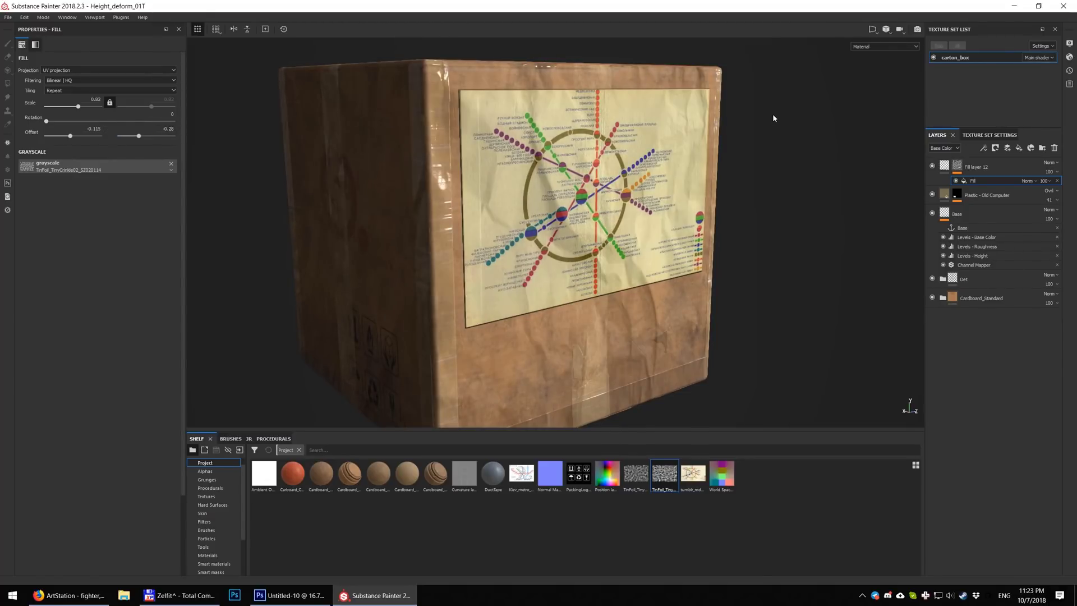
Step: Add a Levels effect to the mask of Fill layer 12 and set its midtone to about 1.073 while viewing the mask
left_click(992, 151)
left_click(998, 194)
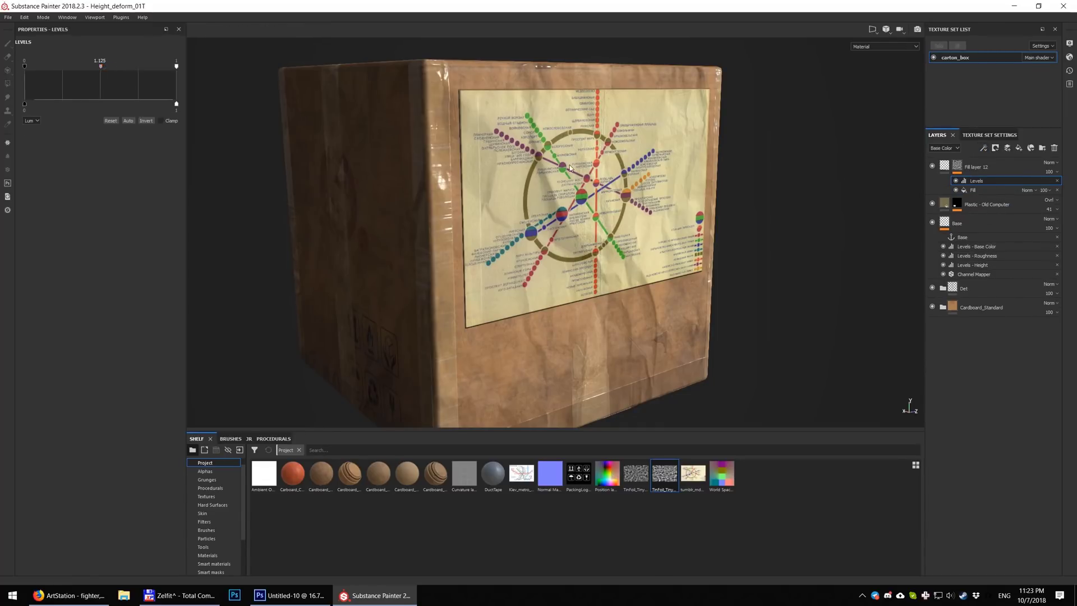
left_click(957, 166, "alt")
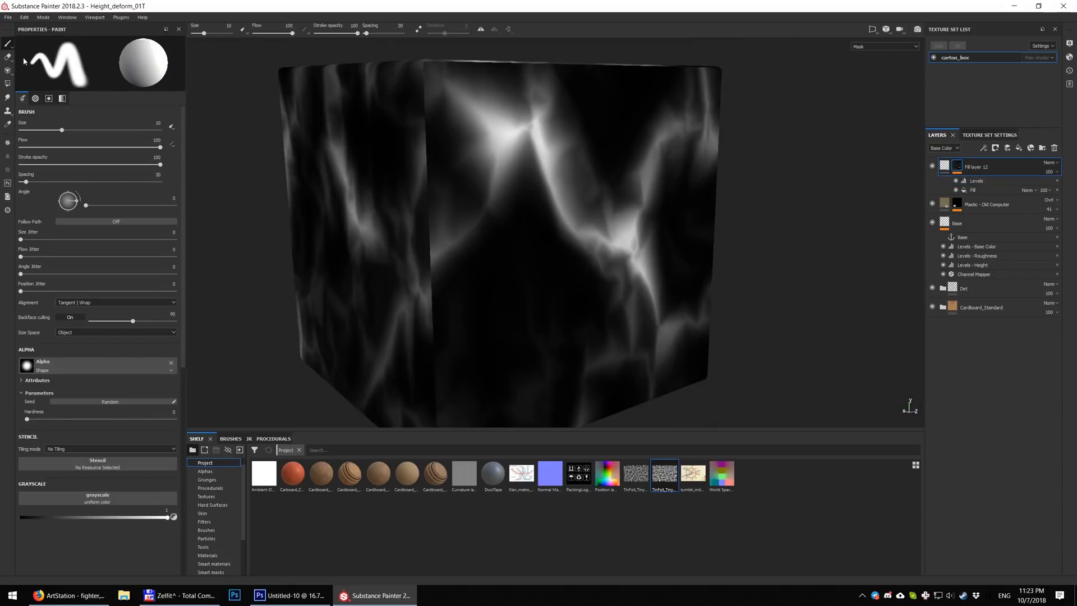
left_click(978, 181)
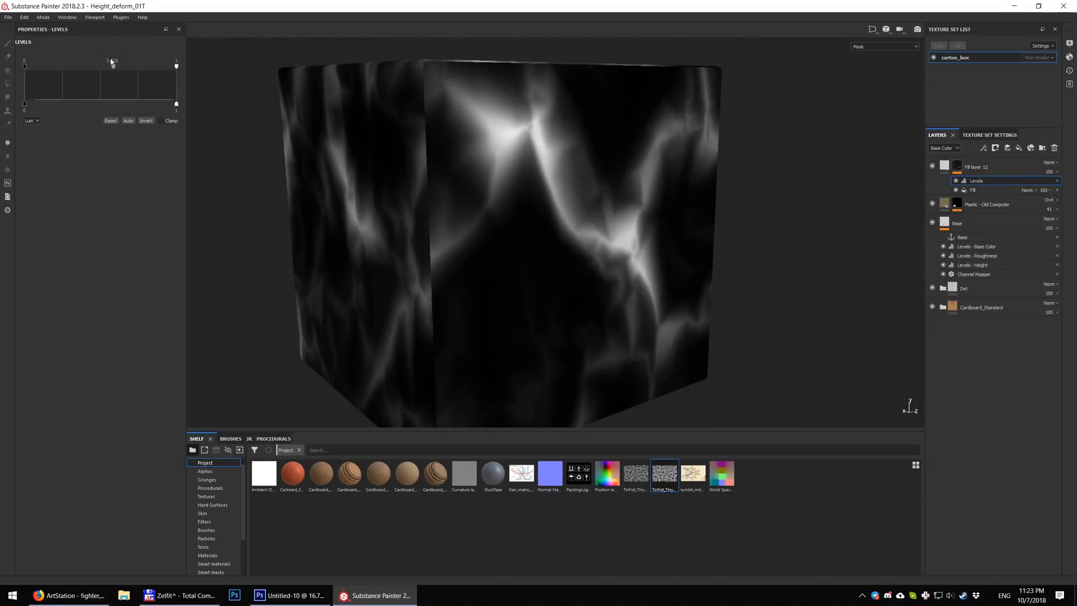
left_click_drag(111, 66, 105, 67)
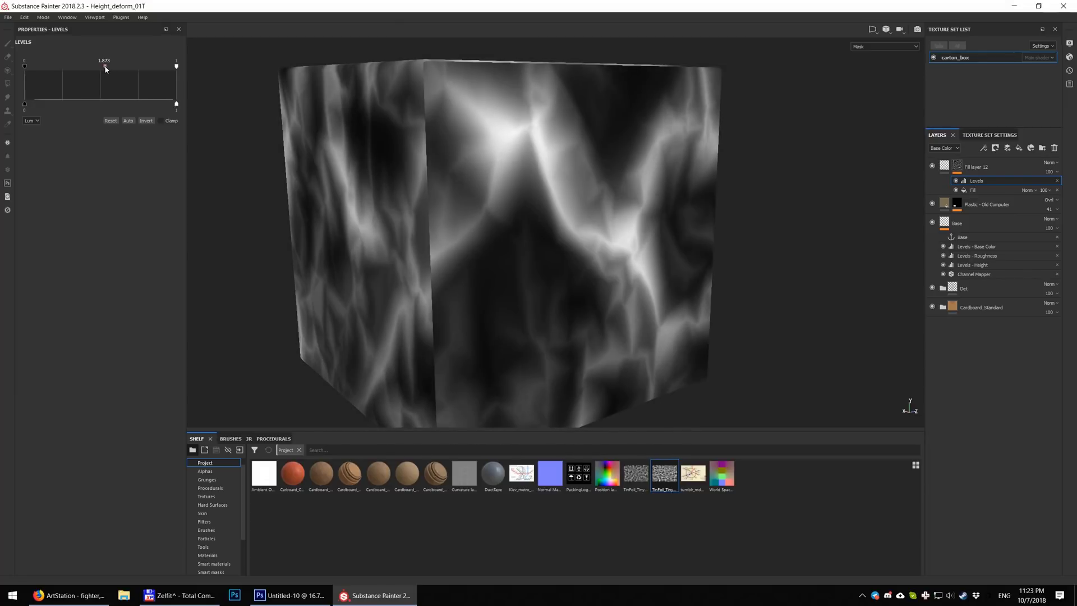
Step: Rename Fill layer 12 as crinkles and add an anchor point to its mask
double_click(976, 167)
type("d")
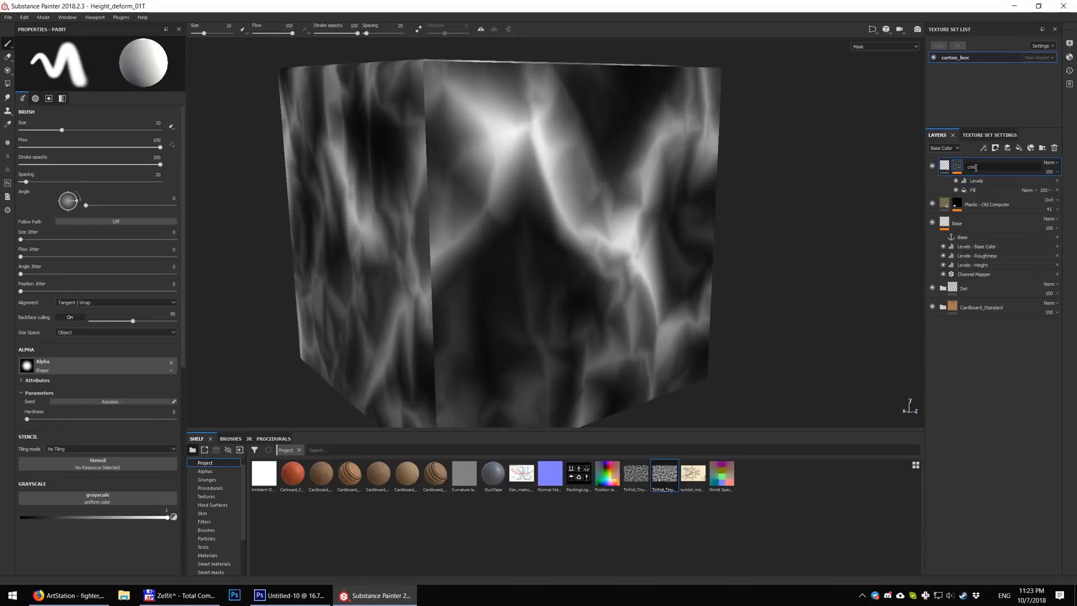
type("rinkles")
key("Return")
left_click(985, 147)
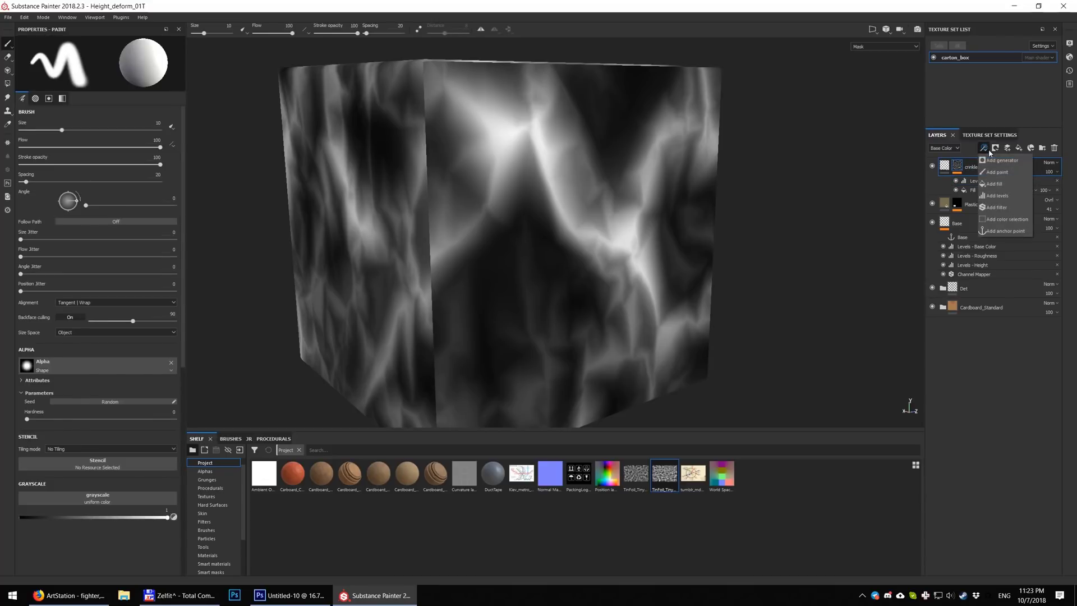
left_click(1005, 231)
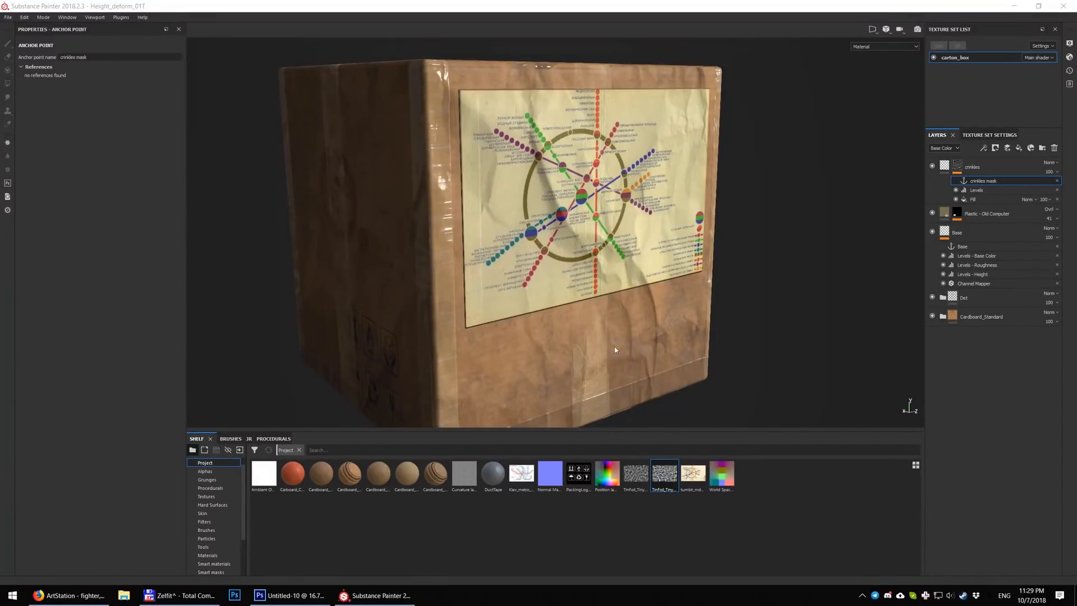
Step: Add a fill above the crinkles mask anchor using the Plastic - Old Computer mask anchor point, set it to Multiply, and compare with it hidden
left_click(983, 148)
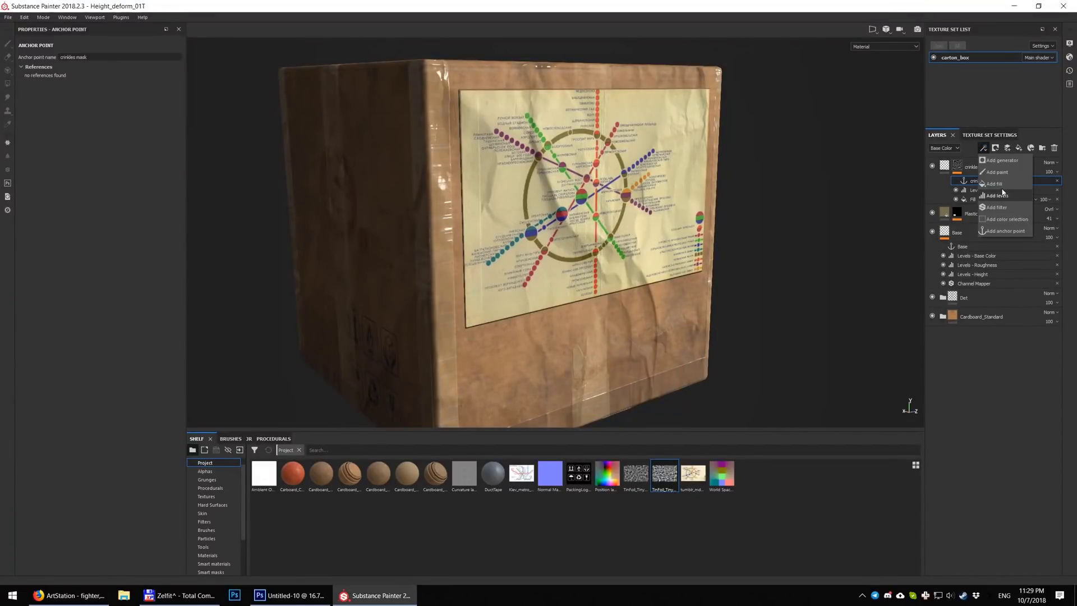
left_click(995, 184)
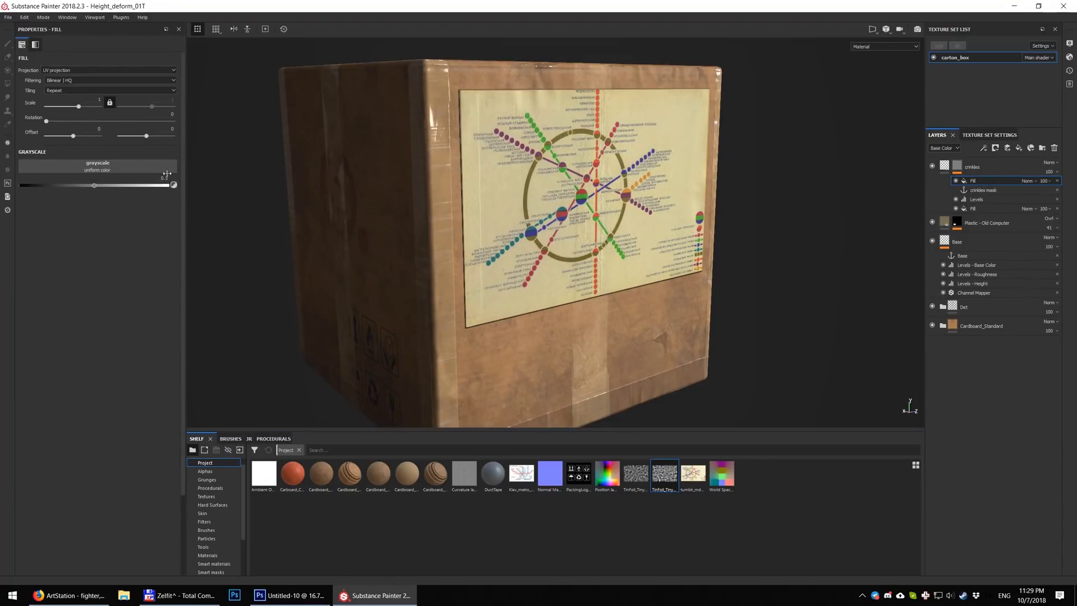
left_click(133, 164)
left_click(193, 169)
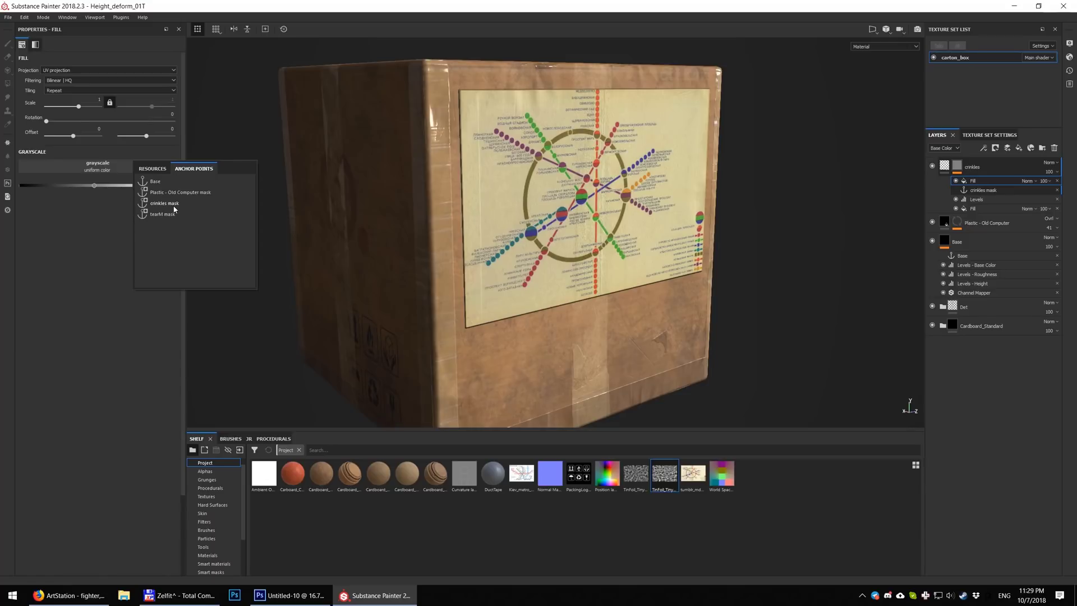
left_click(174, 194)
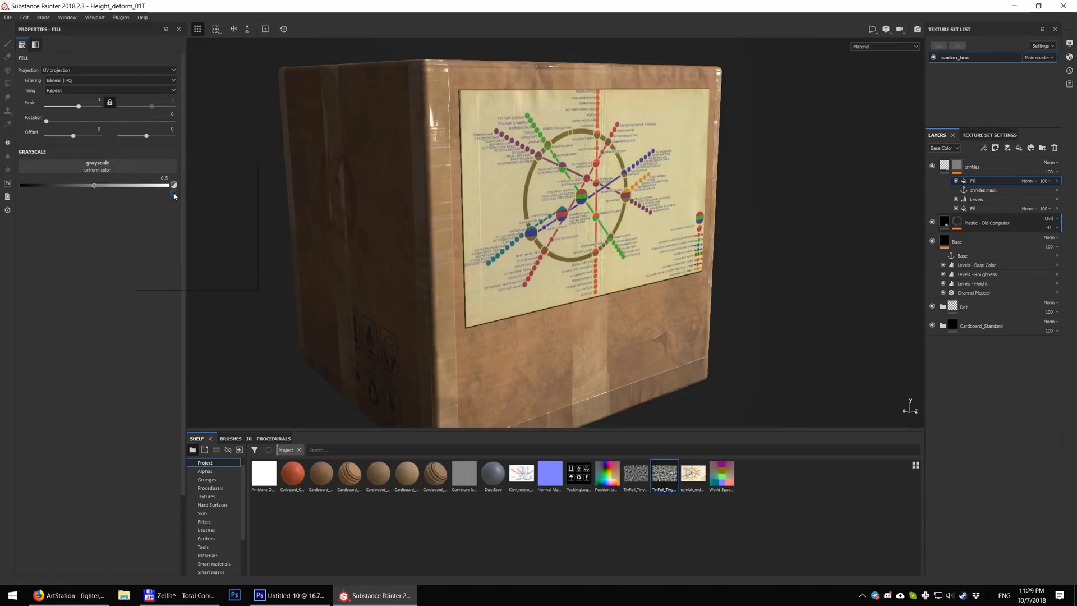
left_click(1027, 181)
left_click(1030, 220)
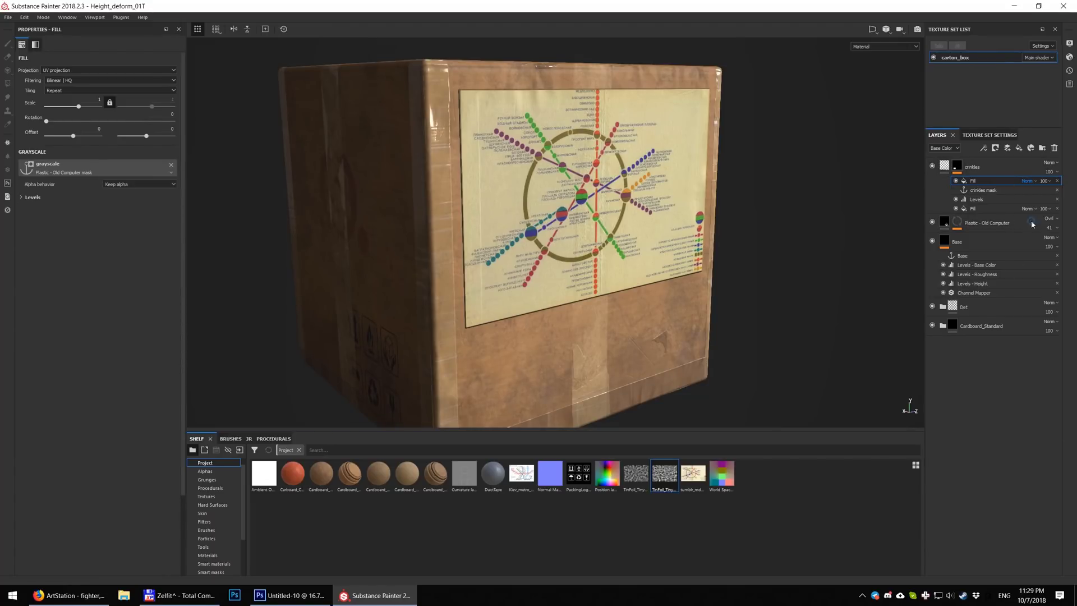
left_click(955, 181)
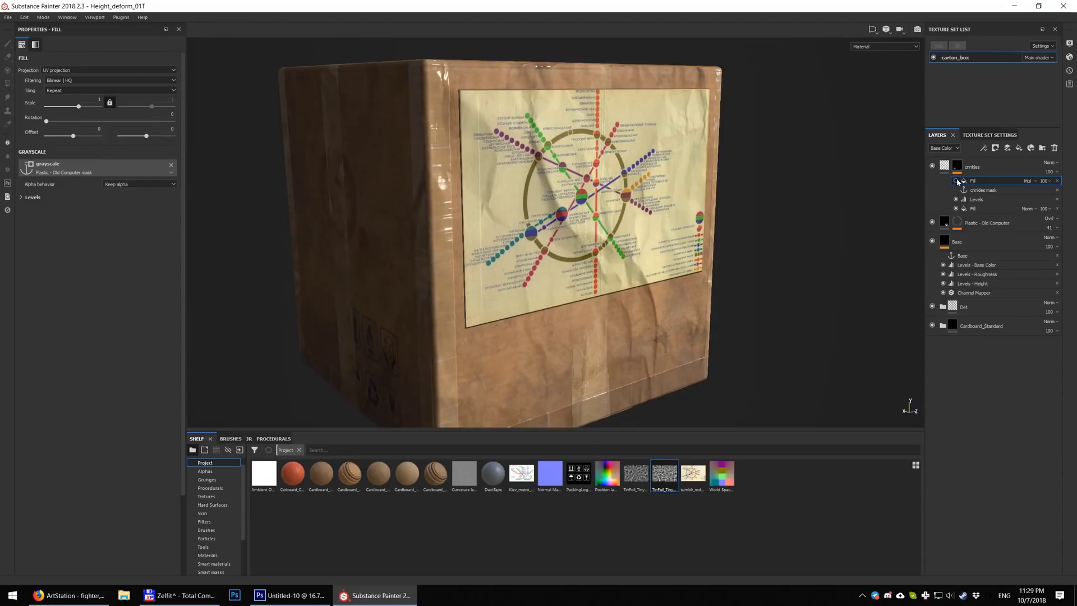
left_click(955, 181)
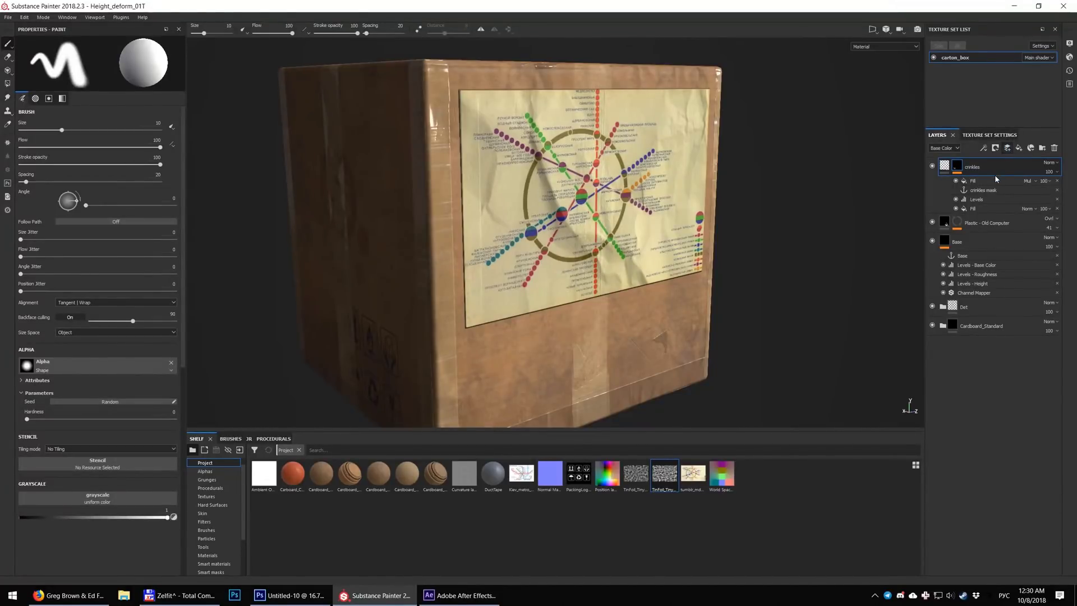
Step: Add a new paint layer above crinkles and name it deform
left_click(994, 148)
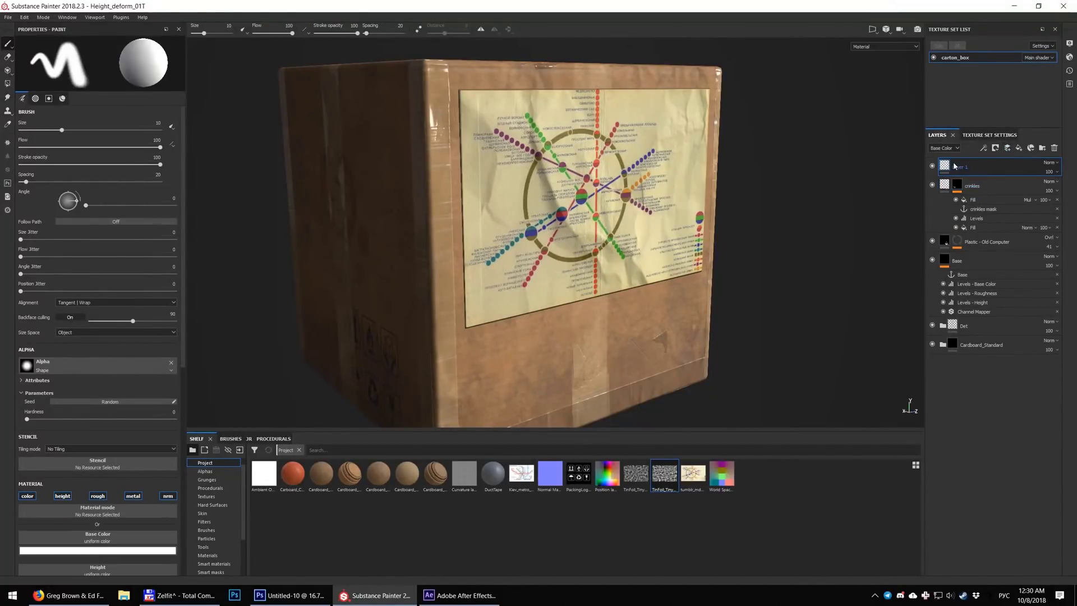
double_click(960, 167)
type("eform")
key("Return")
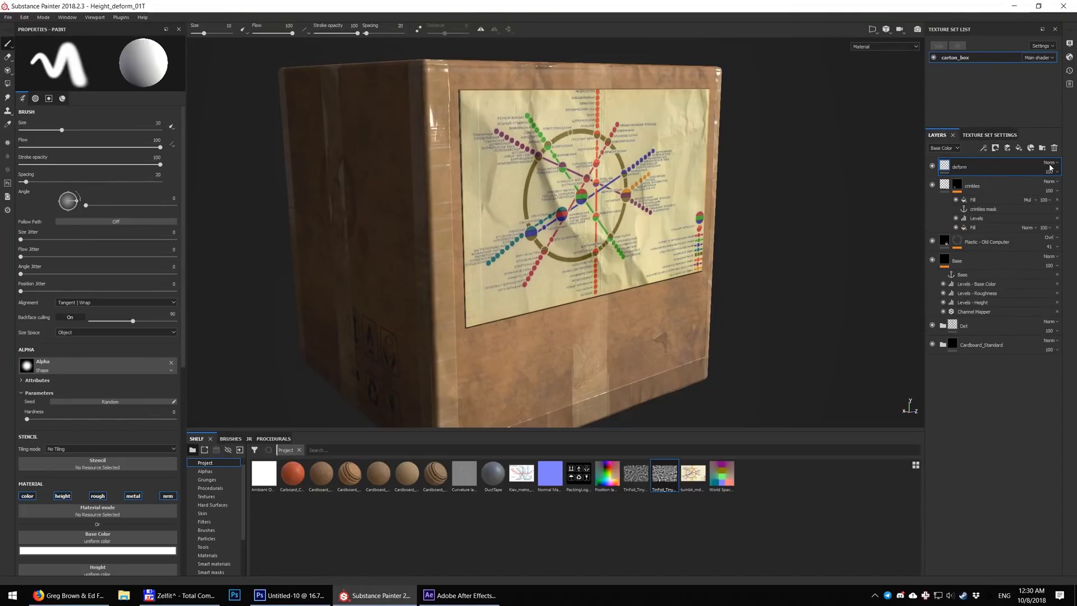
Step: Set the deform layer's blending mode to Passthrough for the Base Color, Roughness, Metallic and Height channels
left_click(941, 148)
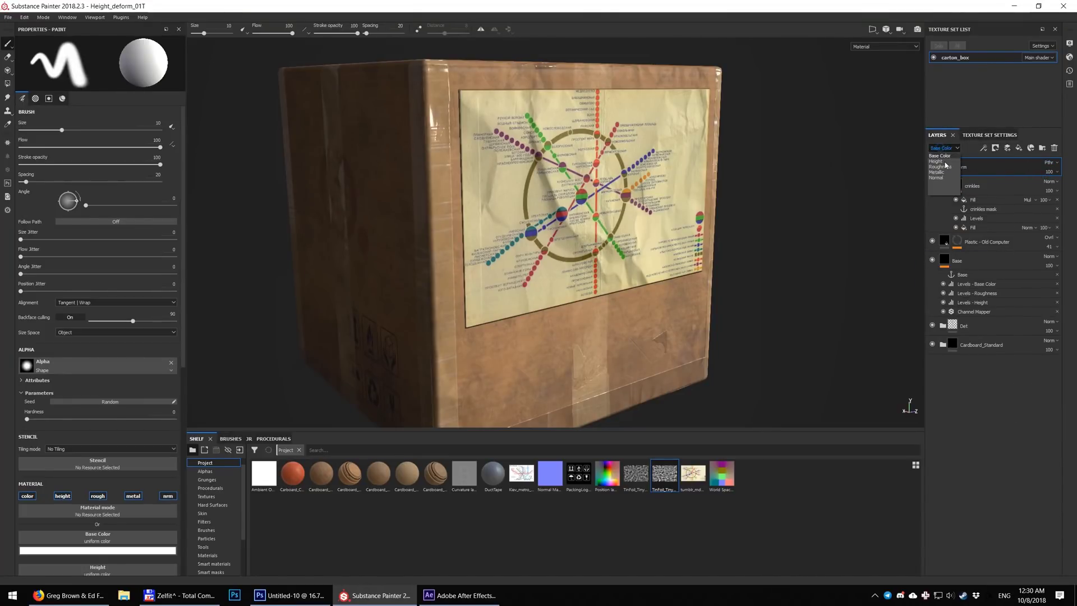
left_click(947, 167)
left_click(1048, 163)
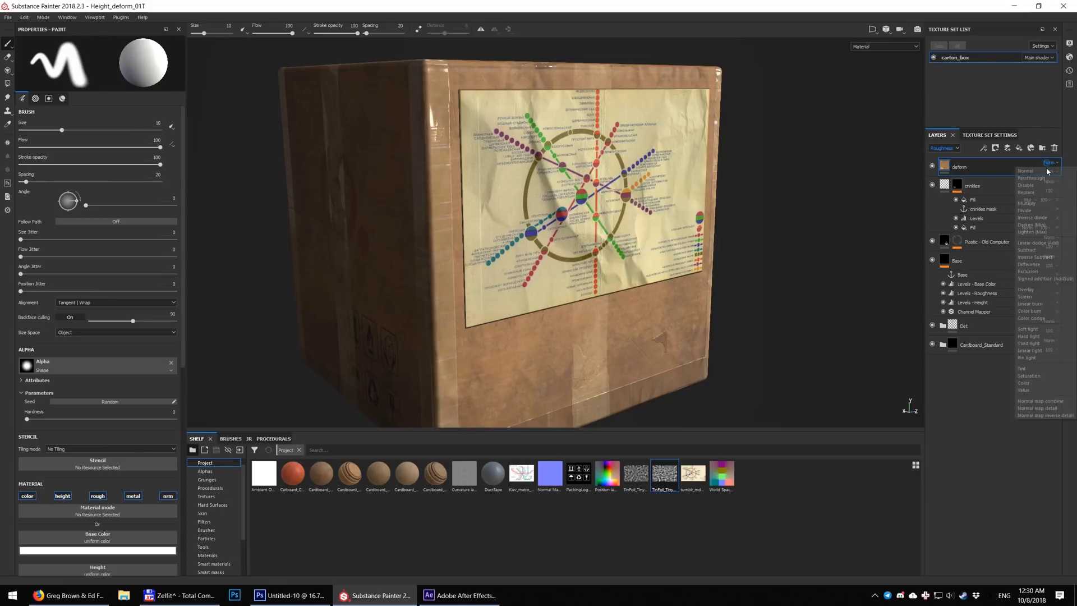
left_click(1042, 179)
scroll(947, 147, "down", 1)
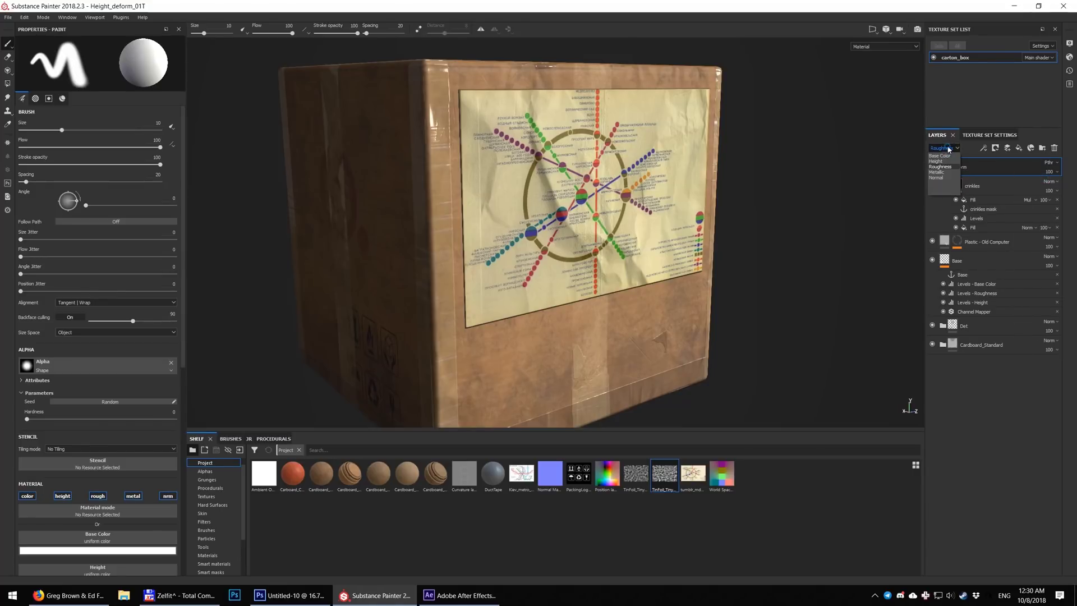
left_click(1050, 163)
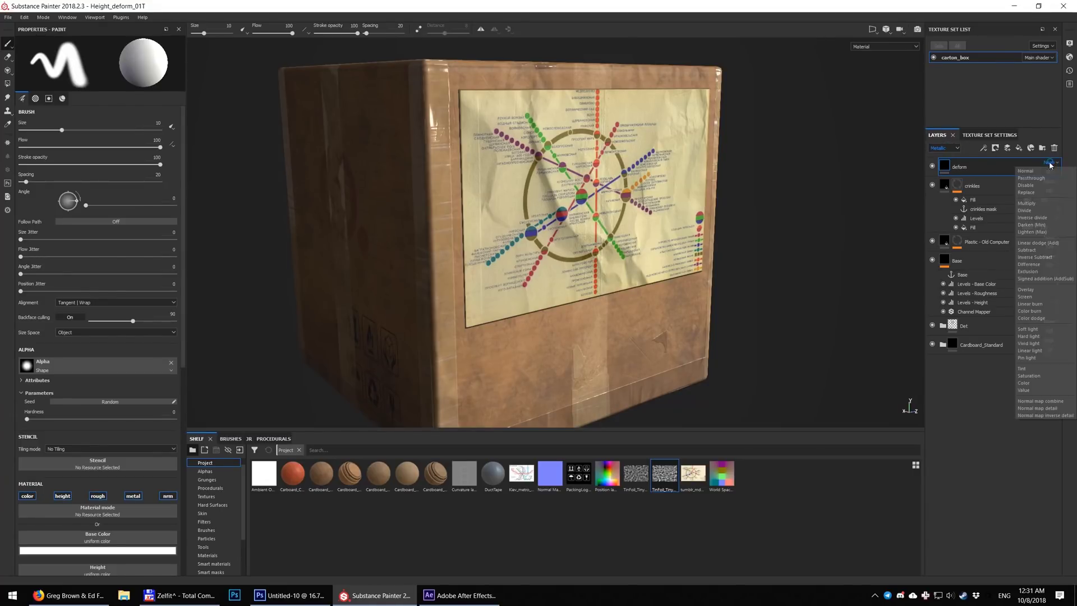
left_click(1044, 176)
left_click(944, 147)
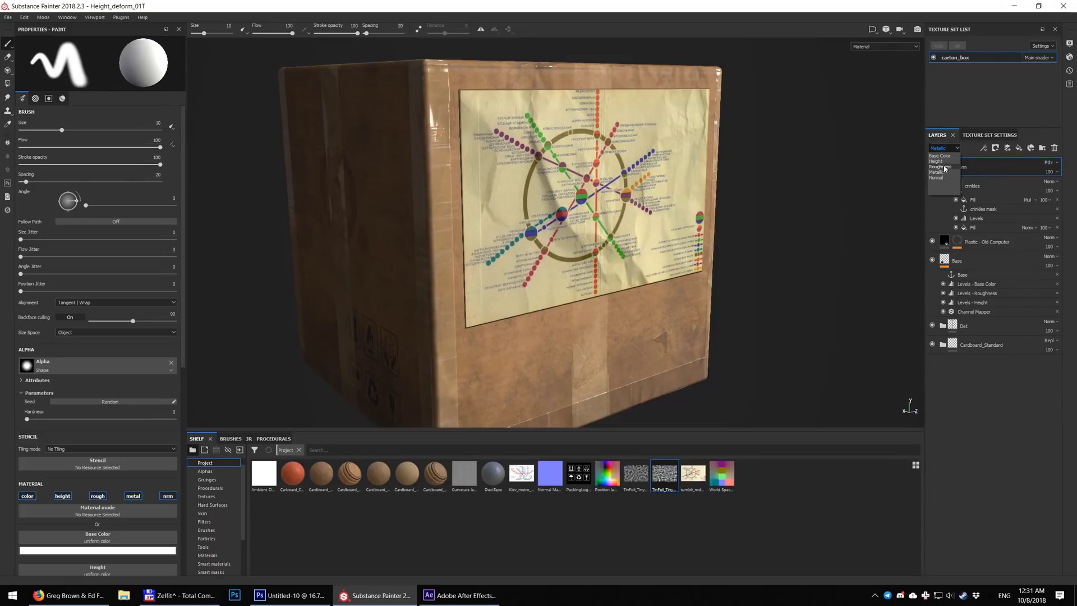
left_click(945, 167)
left_click(1047, 162)
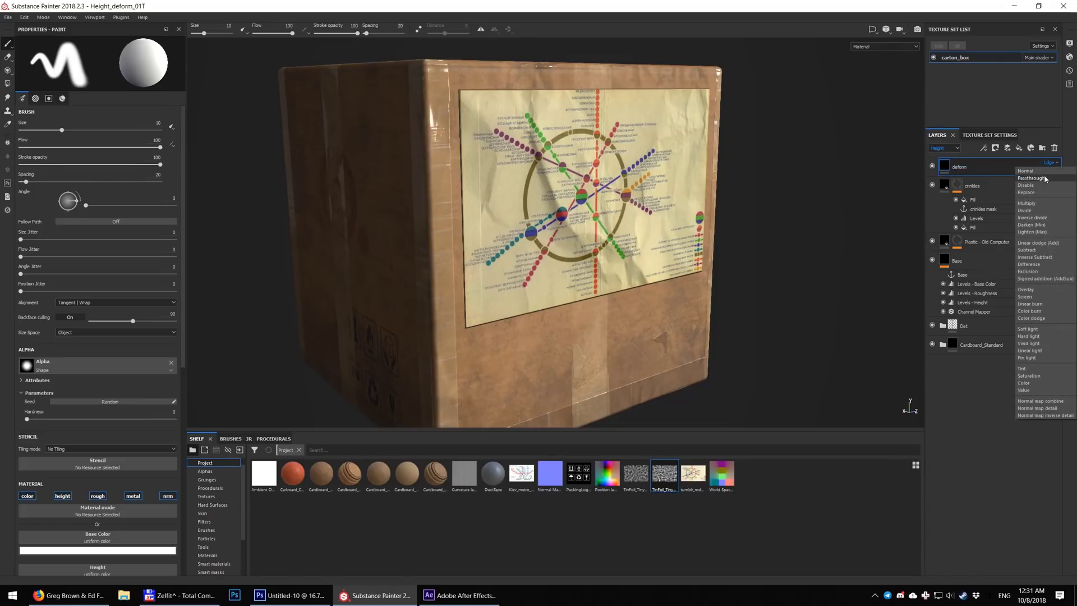
left_click(1042, 179)
Step: Add a filter effect to the deform layer and choose the Warp filter
left_click(983, 149)
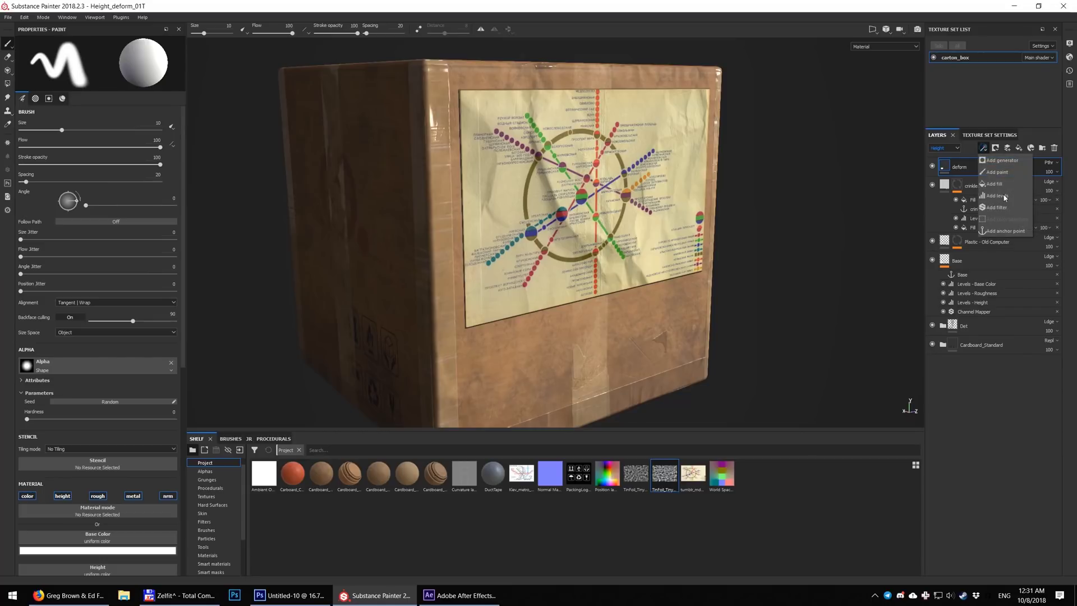
left_click(997, 207)
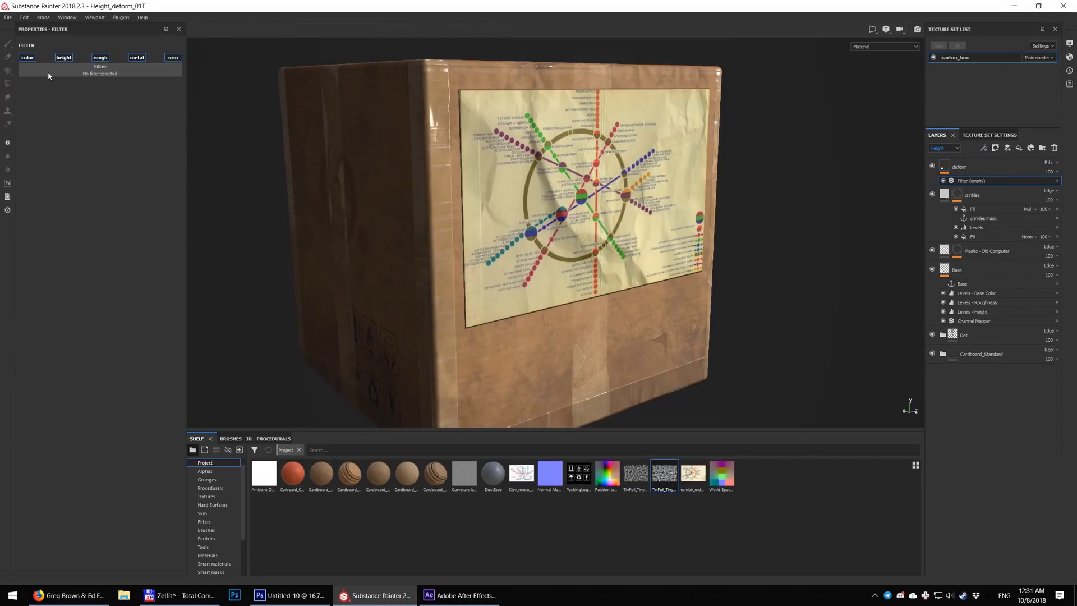
left_click(98, 71)
scroll(154, 121, "down", 5)
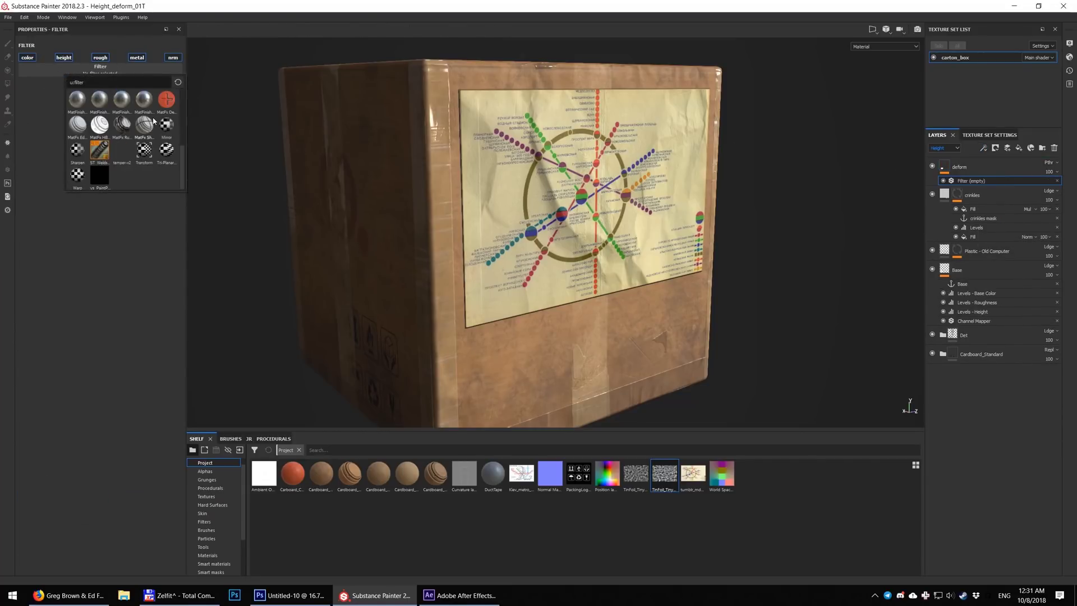
left_click(77, 176)
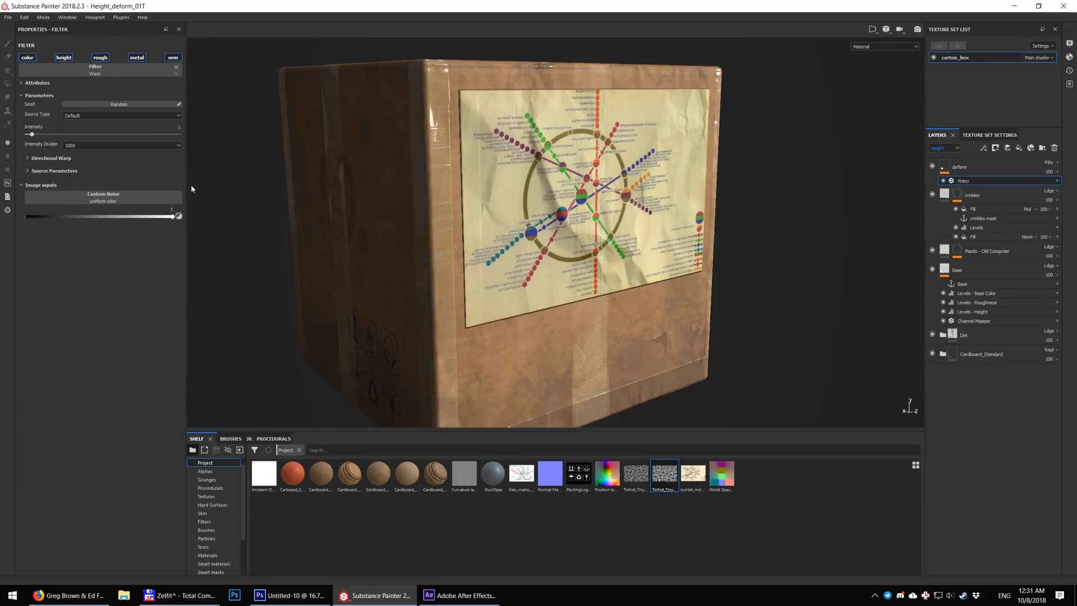
Step: Use the crinkles mask anchor point as the Warp's custom noise, with intensity at about 3.27 and the height channel excluded
left_click(84, 198)
left_click(140, 205)
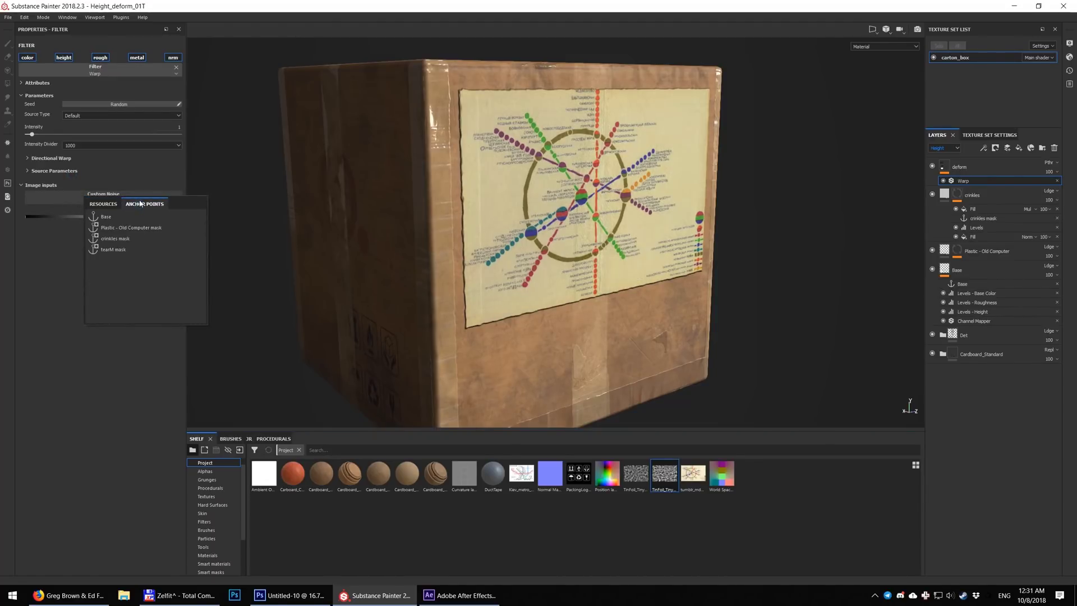
left_click(115, 238)
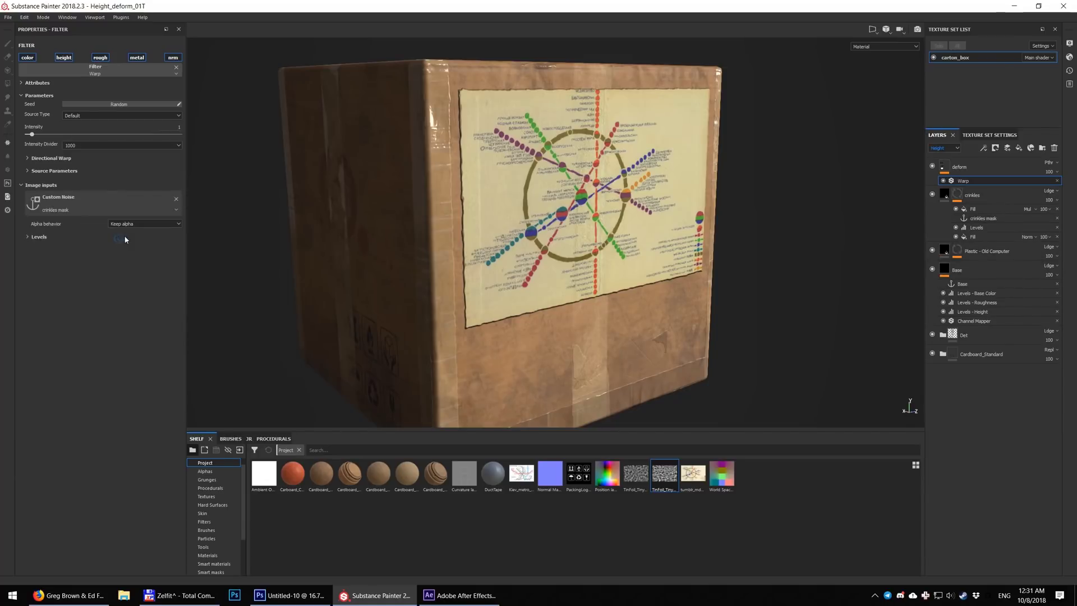
left_click_drag(34, 130, 42, 134)
left_click(64, 57)
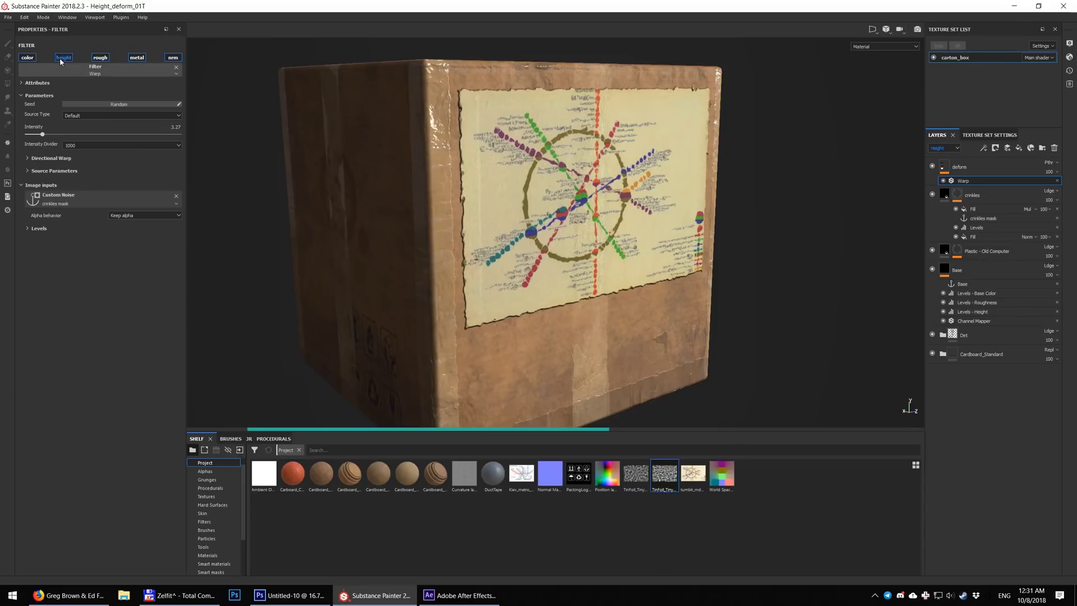
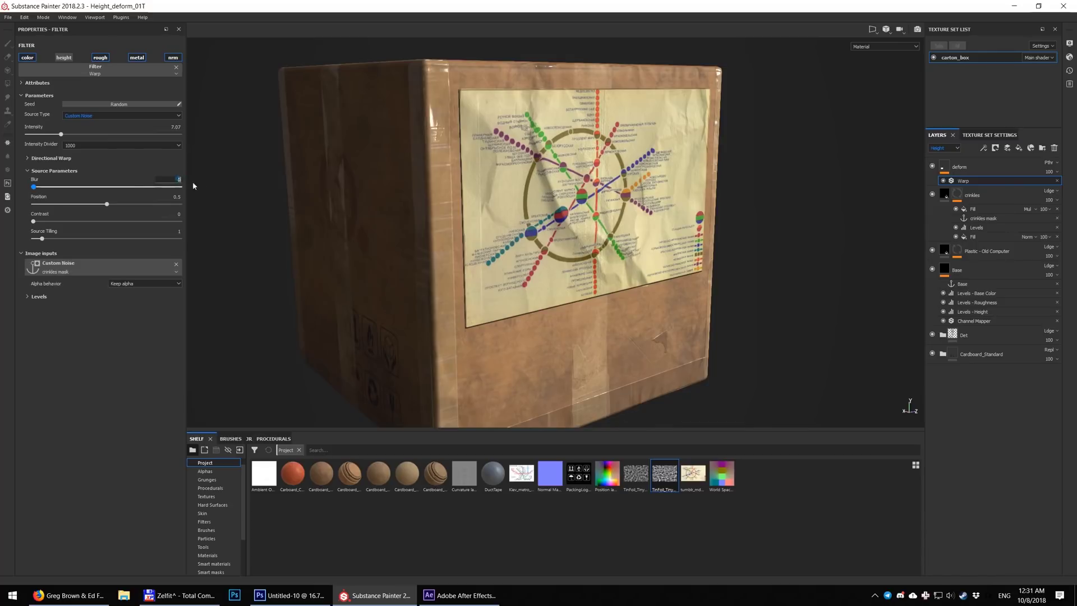
Step: Set the Warp's source blur to 0.35 and invert the levels of its crinkles mask input
type("5")
key("Return")
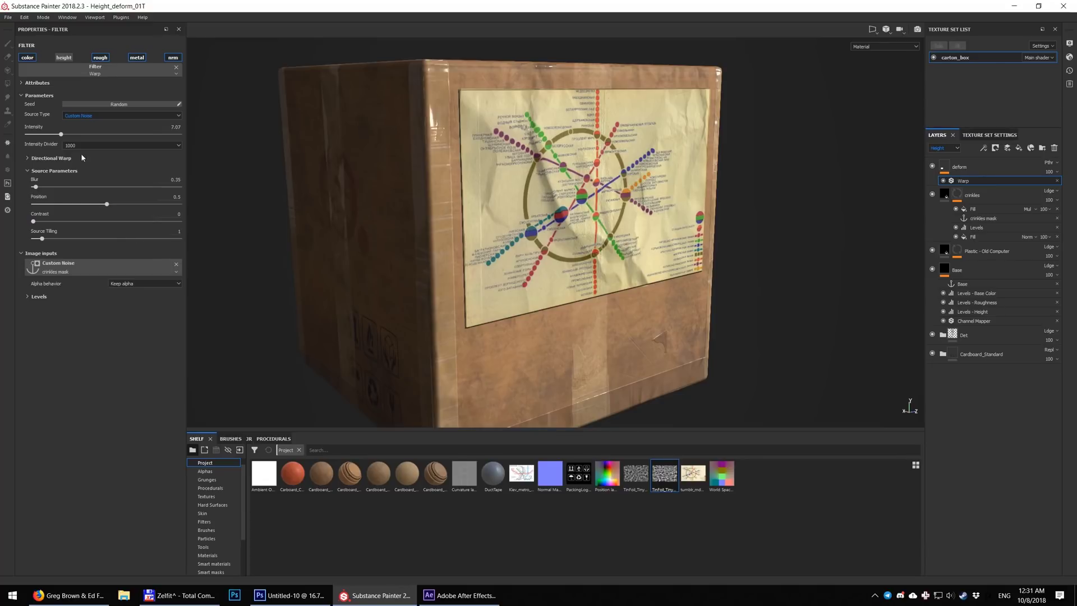
left_click(56, 297)
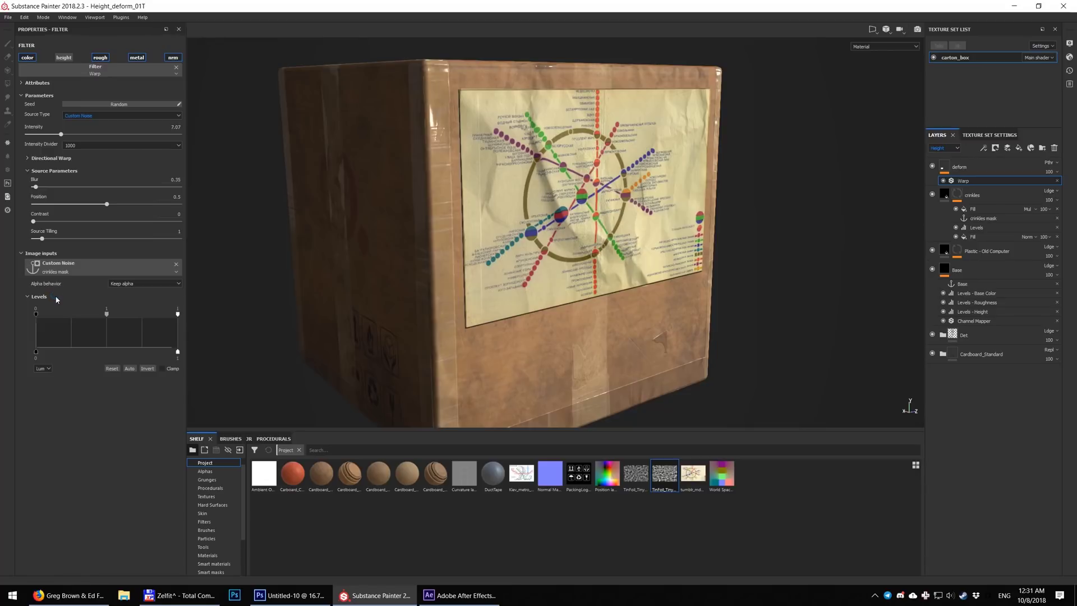
left_click(147, 369)
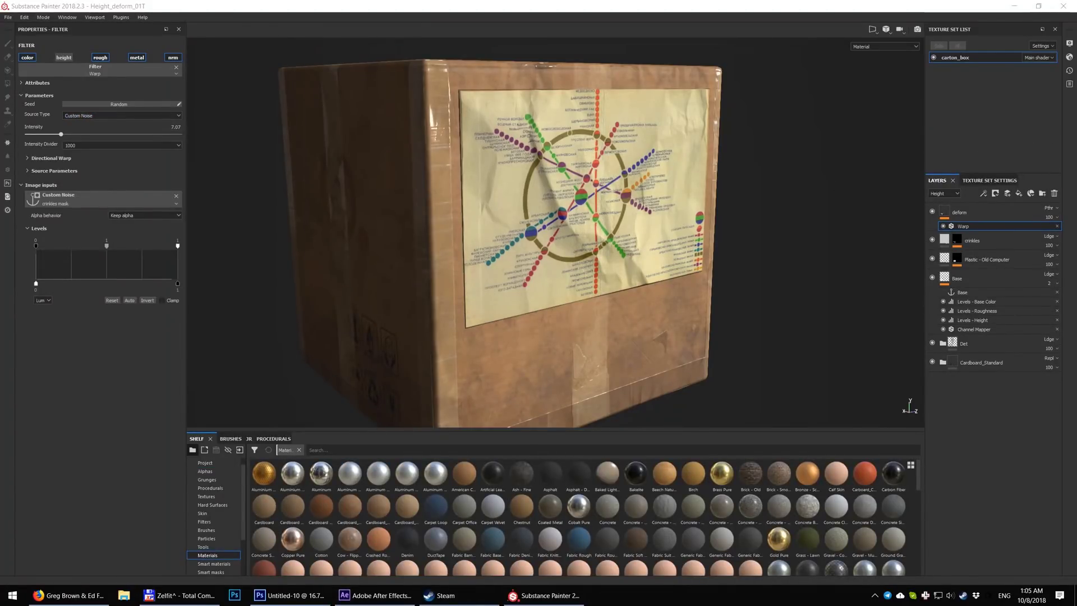
Step: Toggle the Warp filter's height channel and duplicate the deform layer
left_click(64, 57)
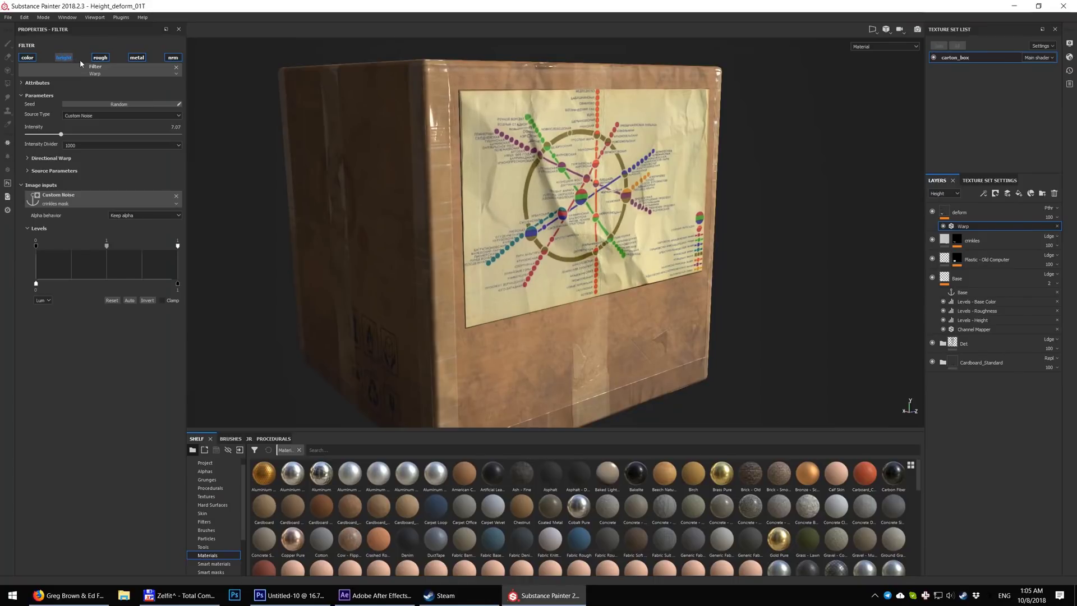
left_click(990, 212)
key("ctrl+d")
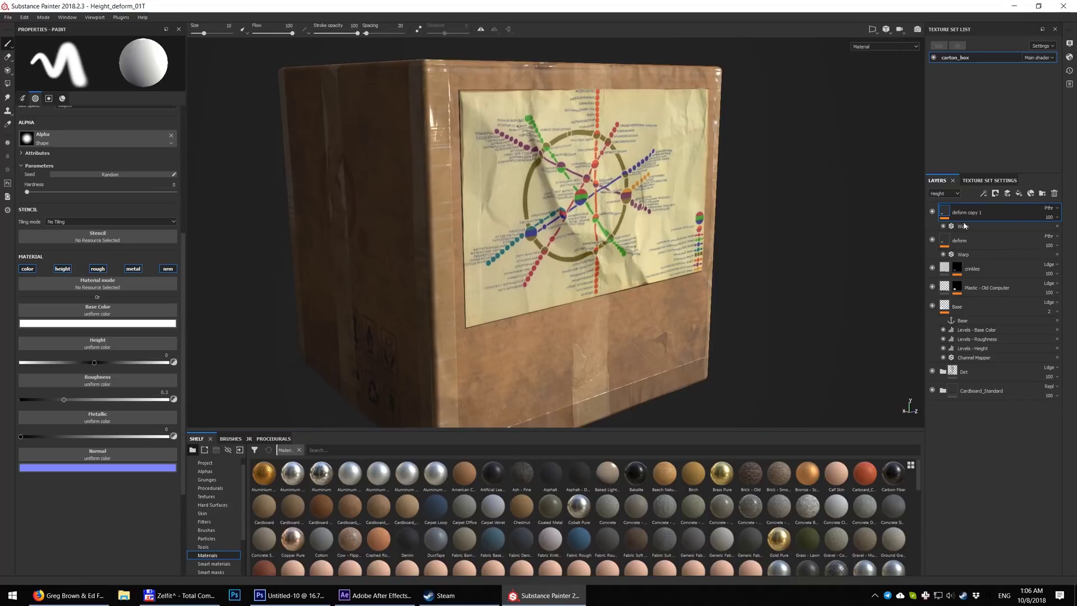
Step: Rename the duplicated deform layer as "deform edges"
double_click(974, 214)
left_click_drag(997, 211, 973, 223)
type("edges")
key("Return")
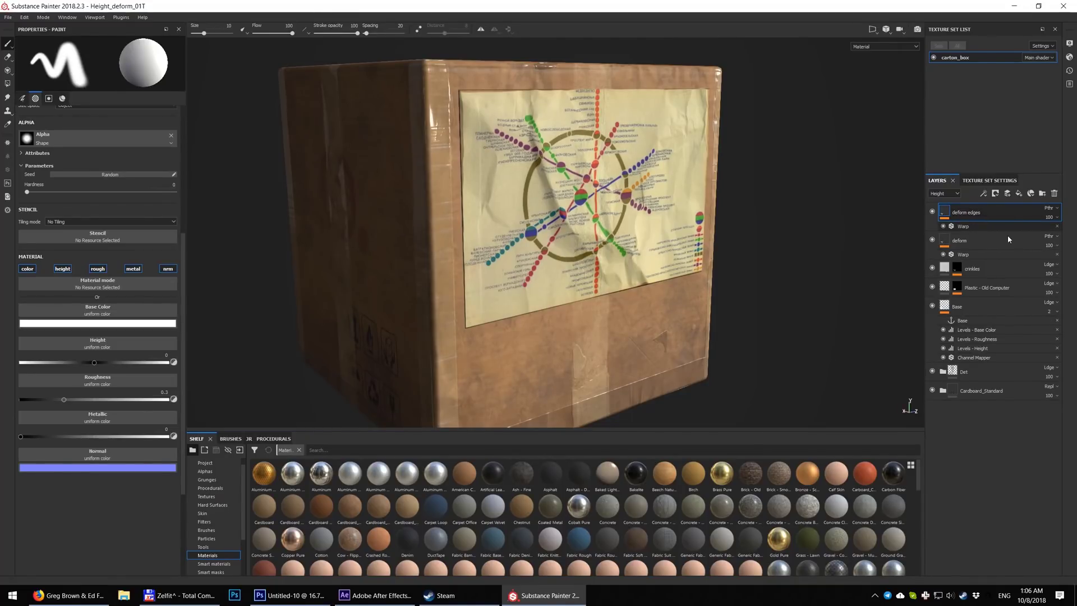
Step: Limit the deform edges layer's Warp filter to the height channel, excluding color, roughness, metallic and normal
left_click(976, 225)
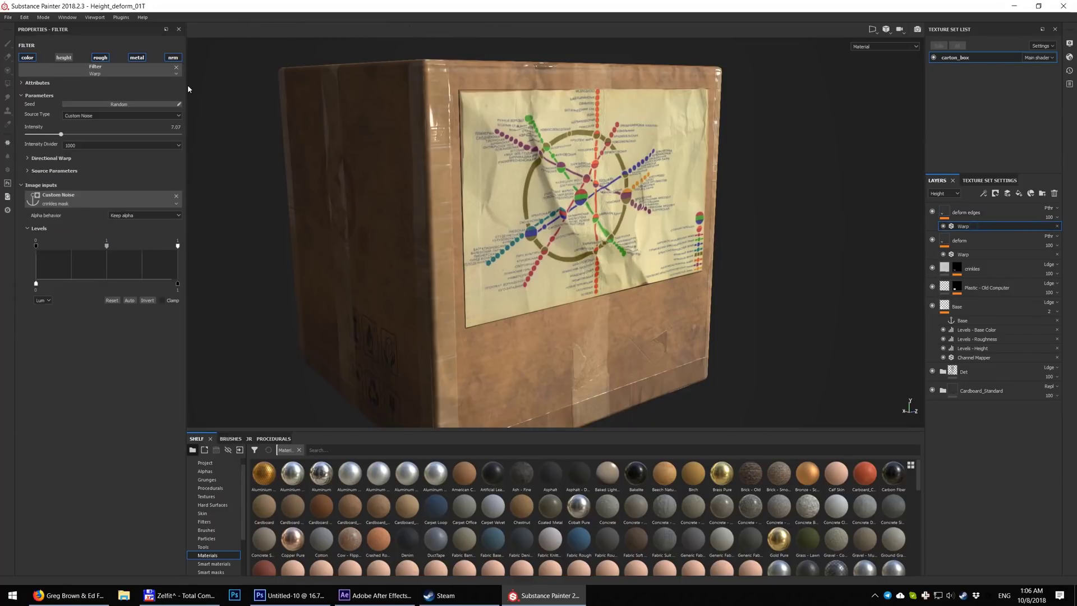
left_click(100, 57)
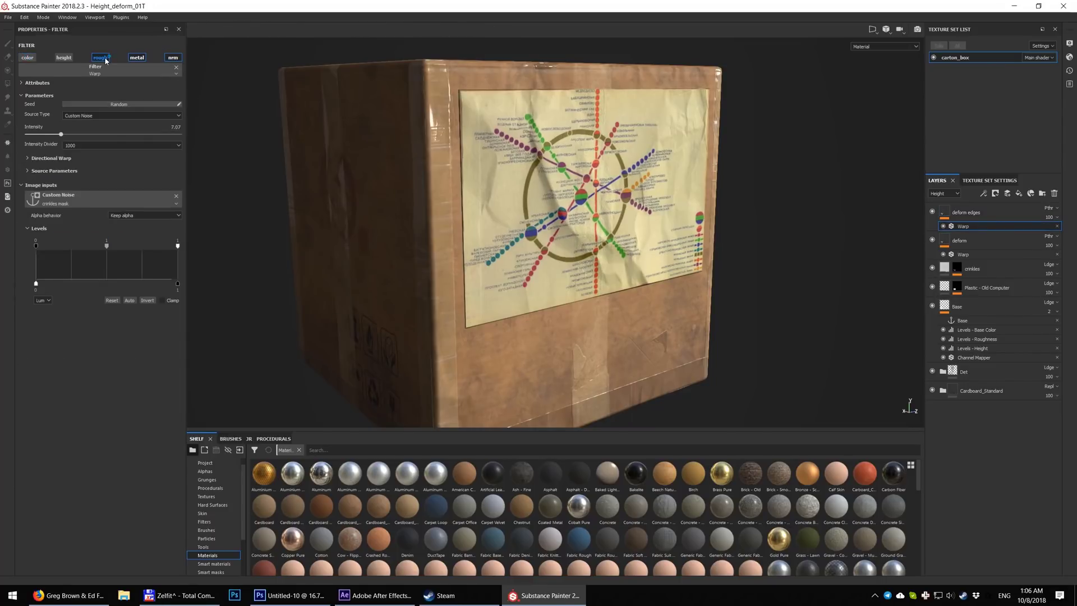
left_click(138, 58)
left_click(170, 58)
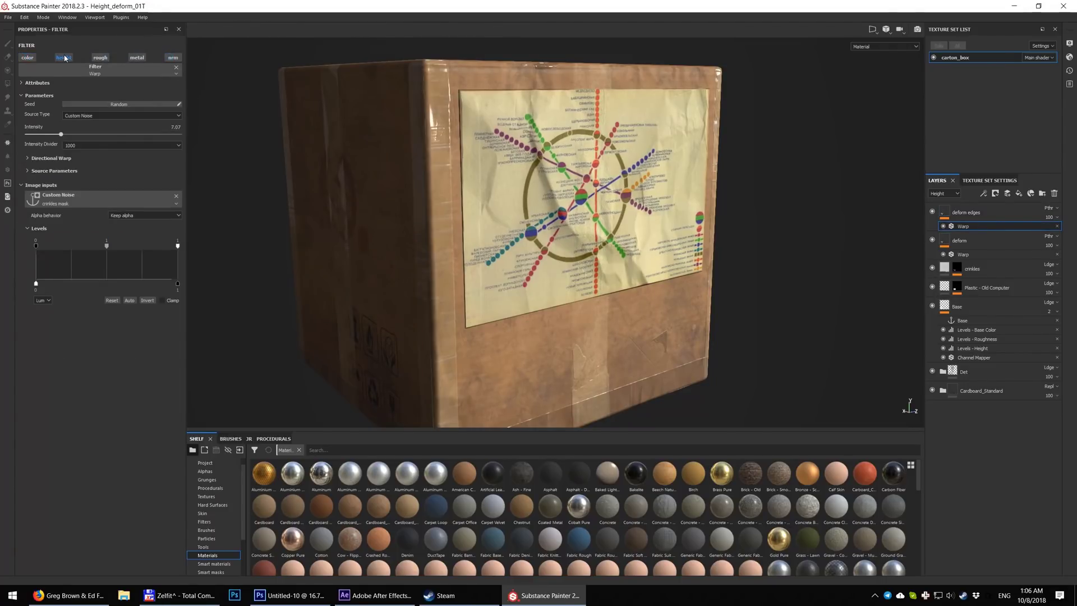
left_click(64, 57)
Step: Add a black mask to the deform edges layer
left_click(965, 212)
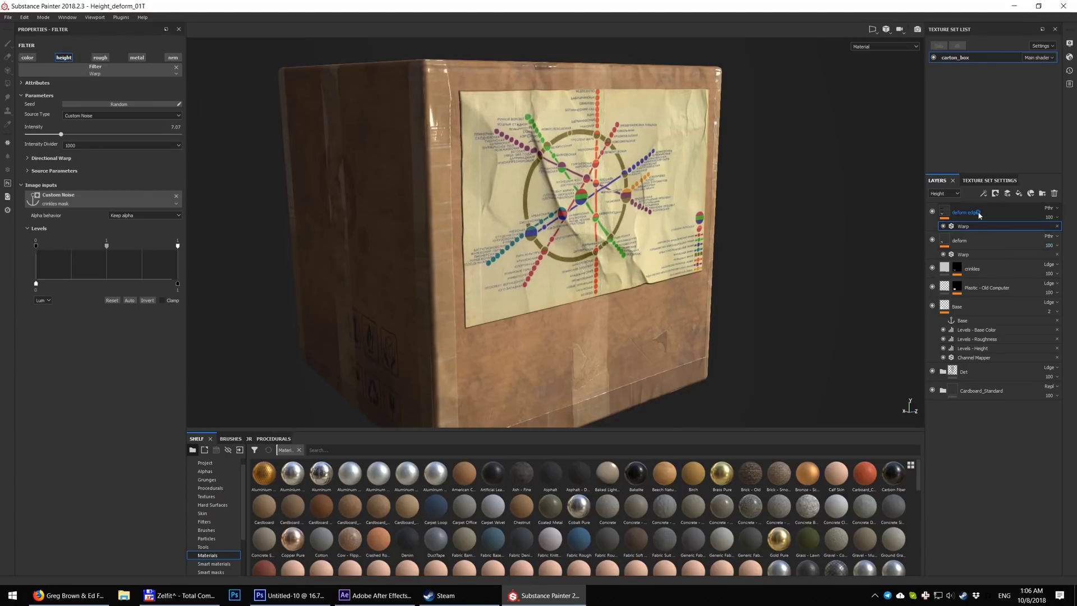
right_click(963, 212)
left_click(1003, 227)
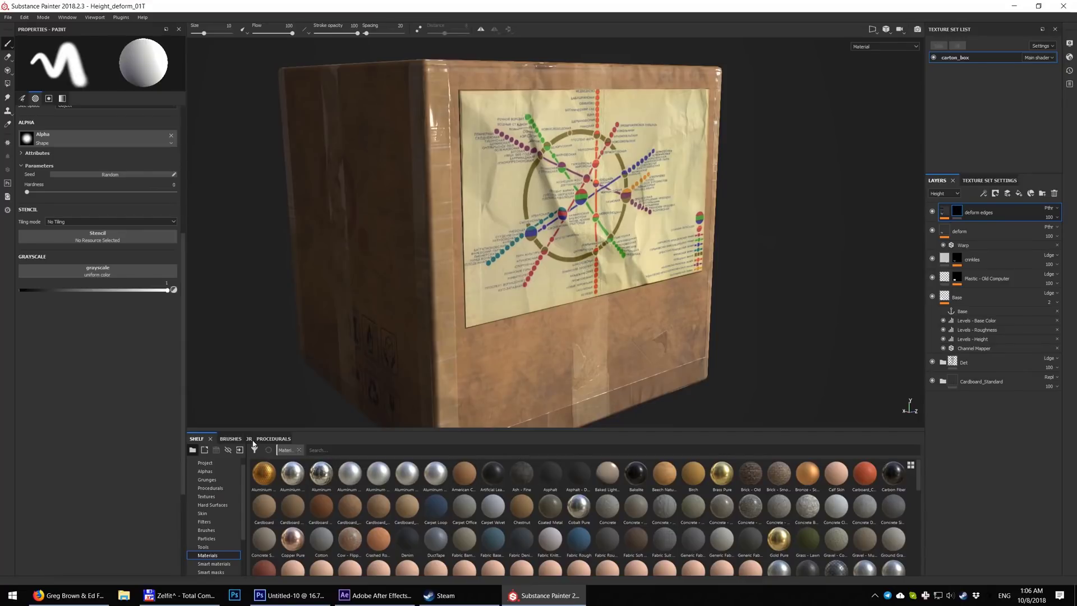
Step: Paint straight white strokes along all four edges of the paper in the deform edges mask using the soft brush
left_click(230, 438)
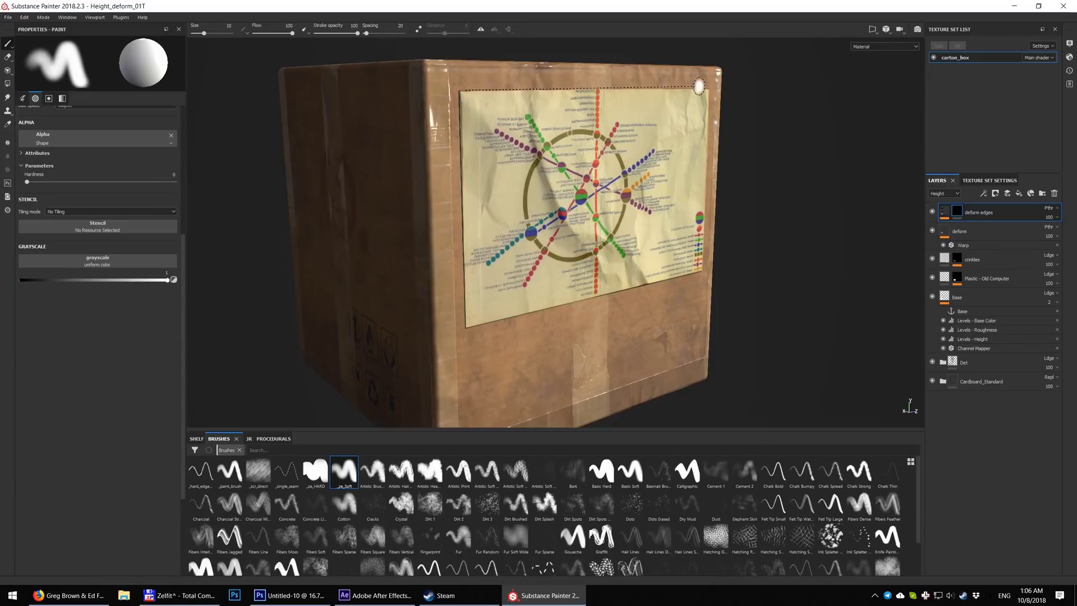
left_click(710, 88, "shift")
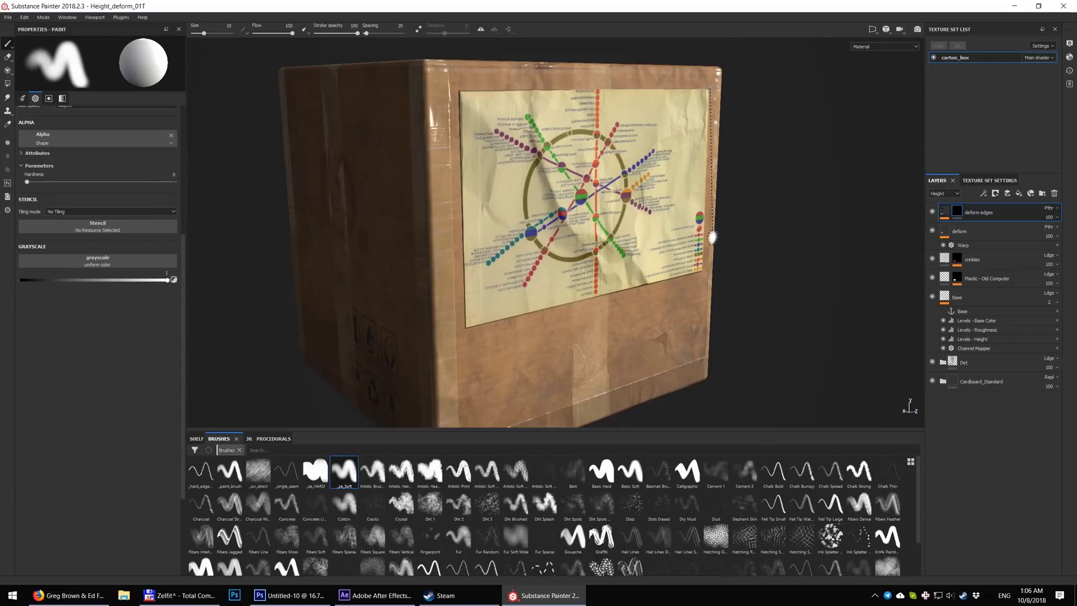
left_click(702, 275, "shift")
left_click(466, 326, "shift")
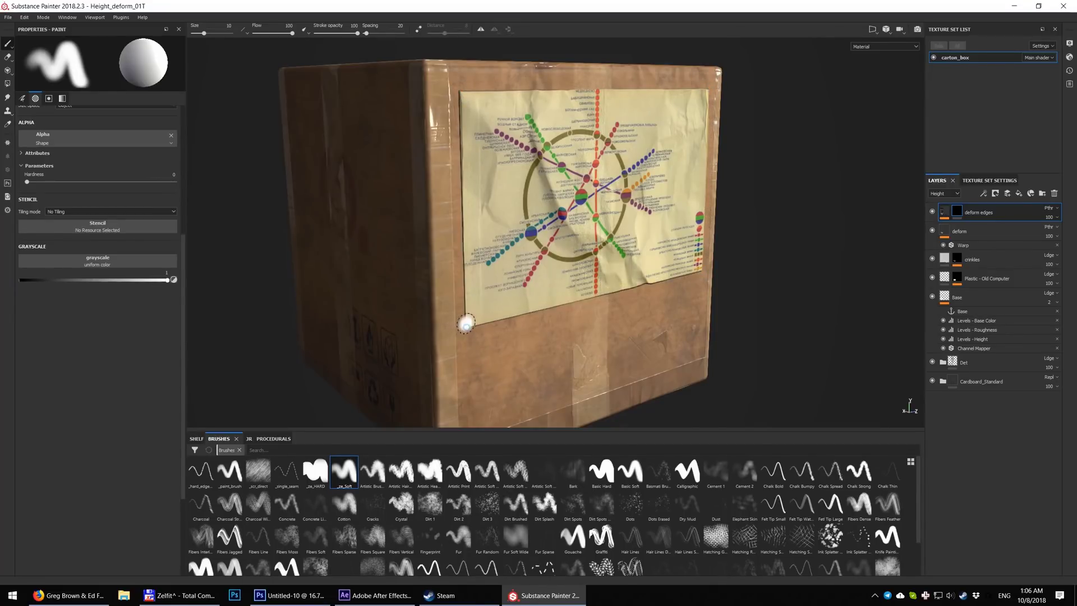
left_click(460, 93, "shift")
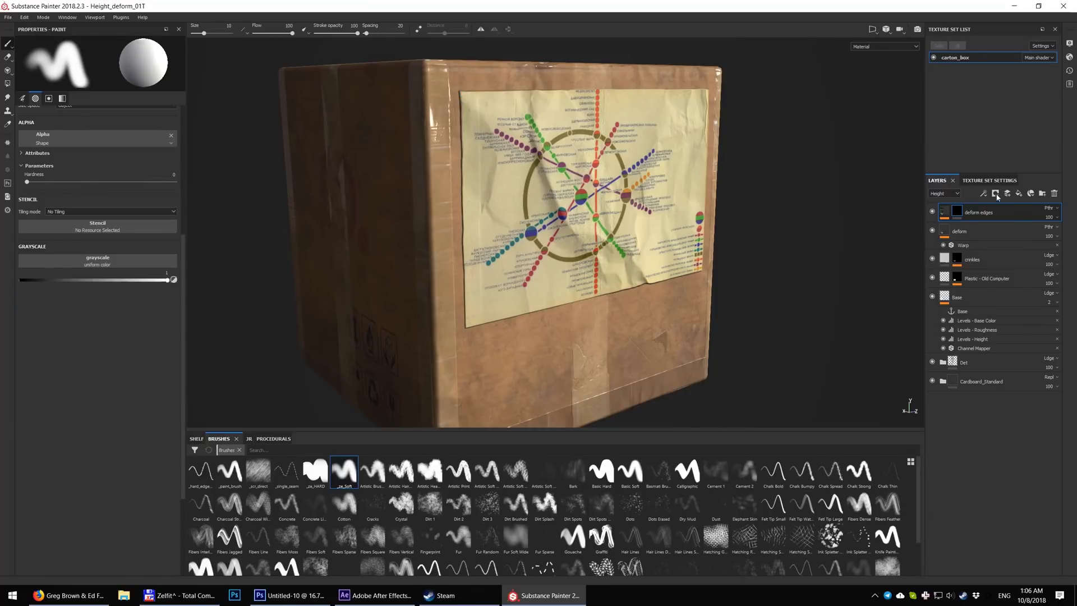
left_click(932, 211)
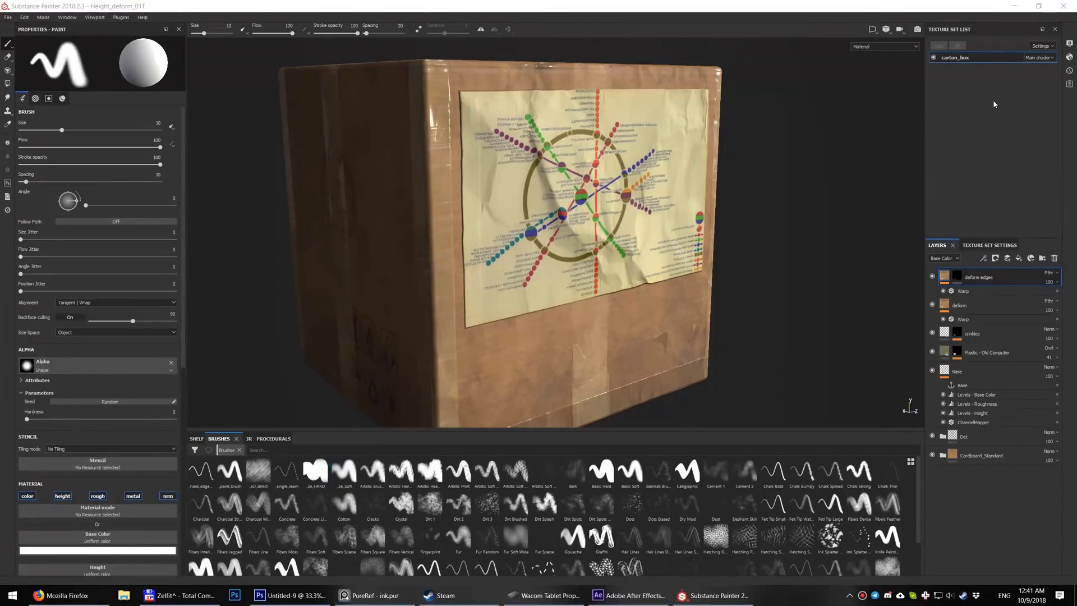
Step: Create a new folder at the top of the layer stack and name it "Blue Tape"
left_click(1043, 260)
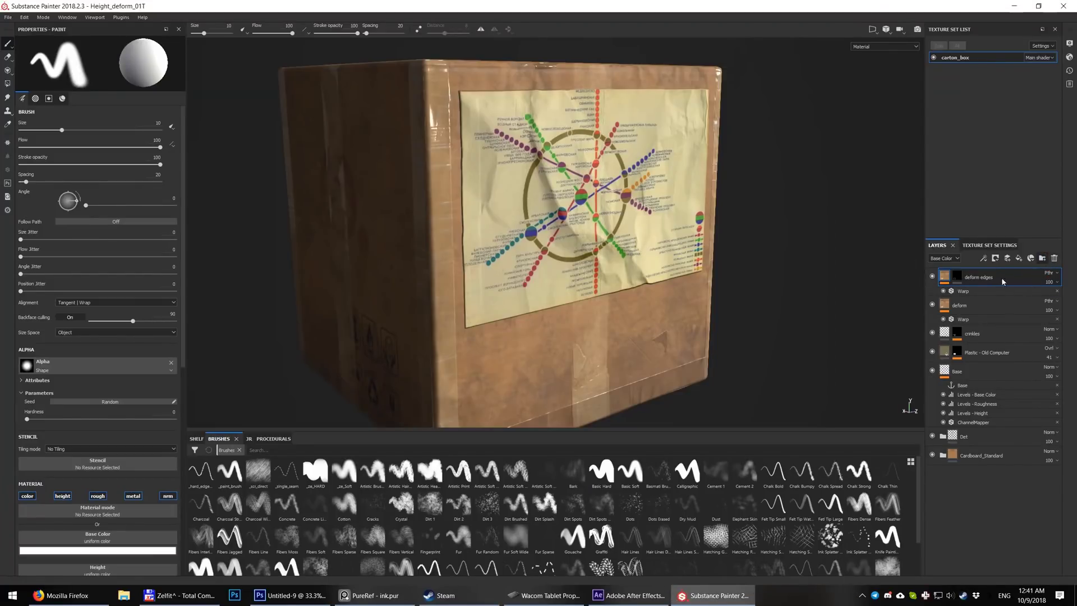
key("ctrl+g")
double_click(971, 276)
type("b")
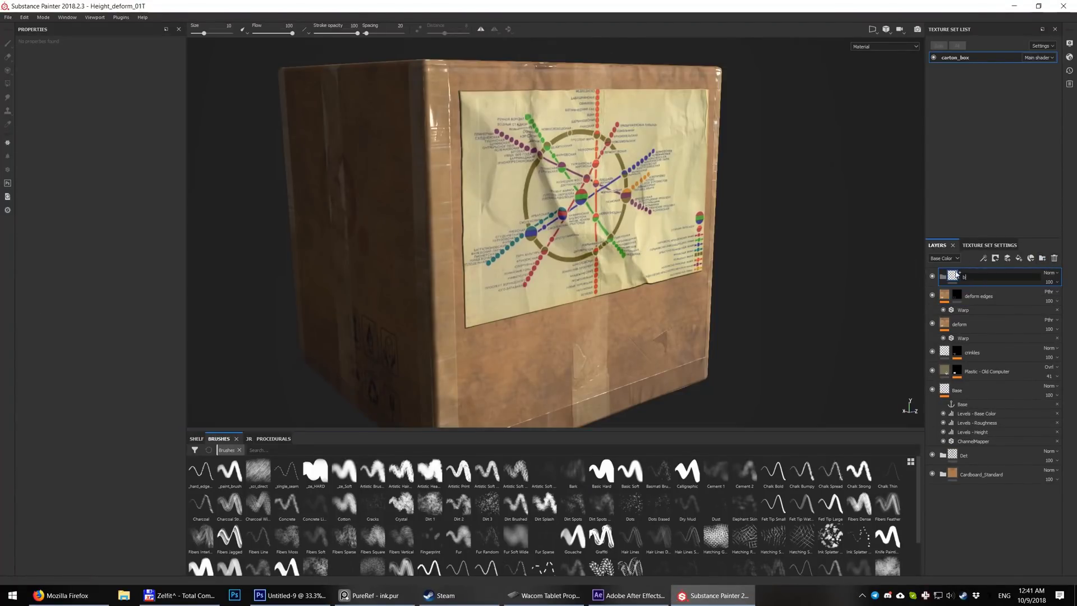
type("lue Tape")
key("Return")
Step: Add a black mask to the Blue Tape folder and set its height channel blending to Passthrough
right_click(987, 277)
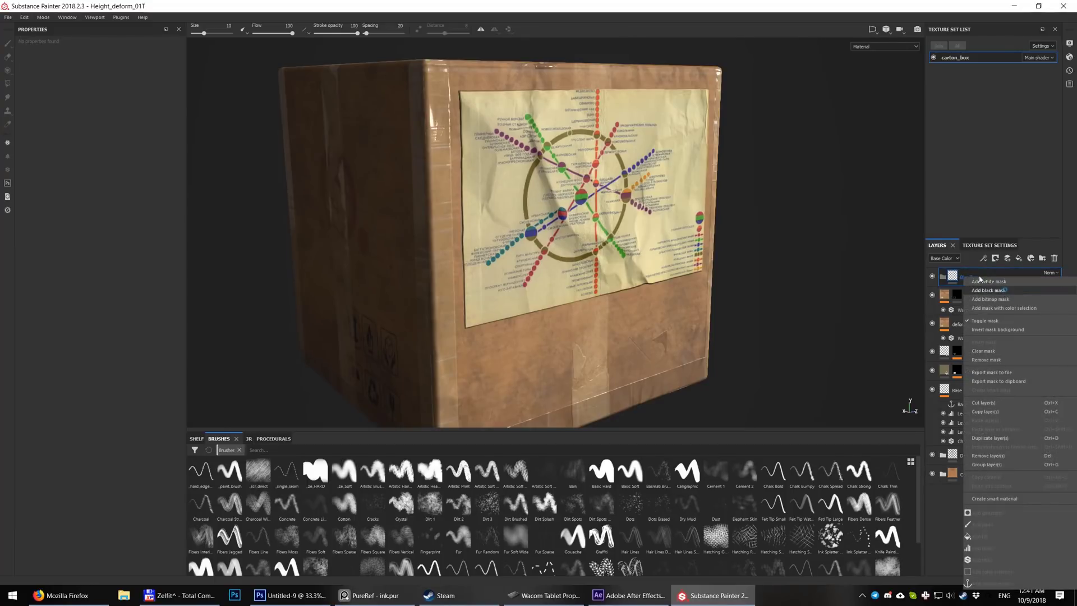
left_click(1006, 289)
left_click(944, 258)
left_click(942, 271)
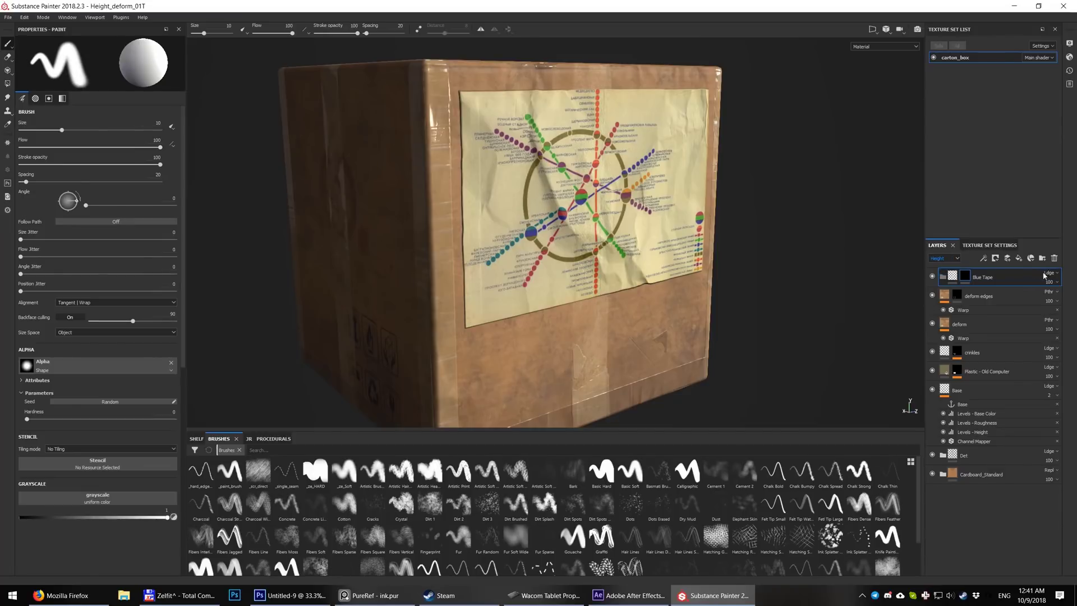
left_click(1049, 273)
left_click(1044, 288)
Step: Add a fill layer inside the Blue Tape folder and name it "base"
left_click(1019, 258)
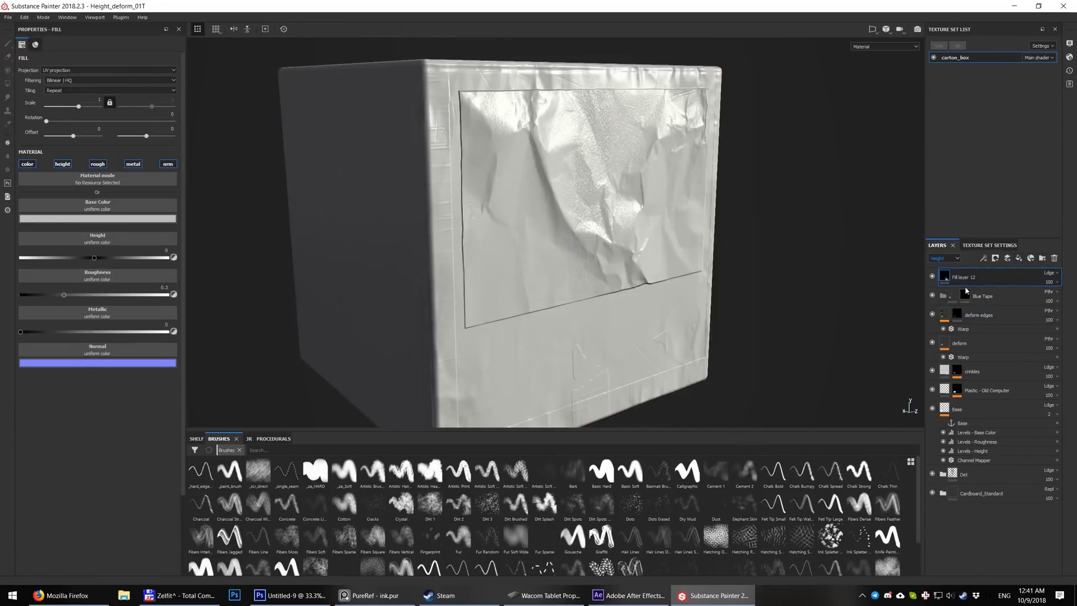
double_click(963, 278)
mouse_move(979, 294)
left_mouse_down()
mouse_move(994, 303)
mouse_move(981, 298)
left_mouse_up()
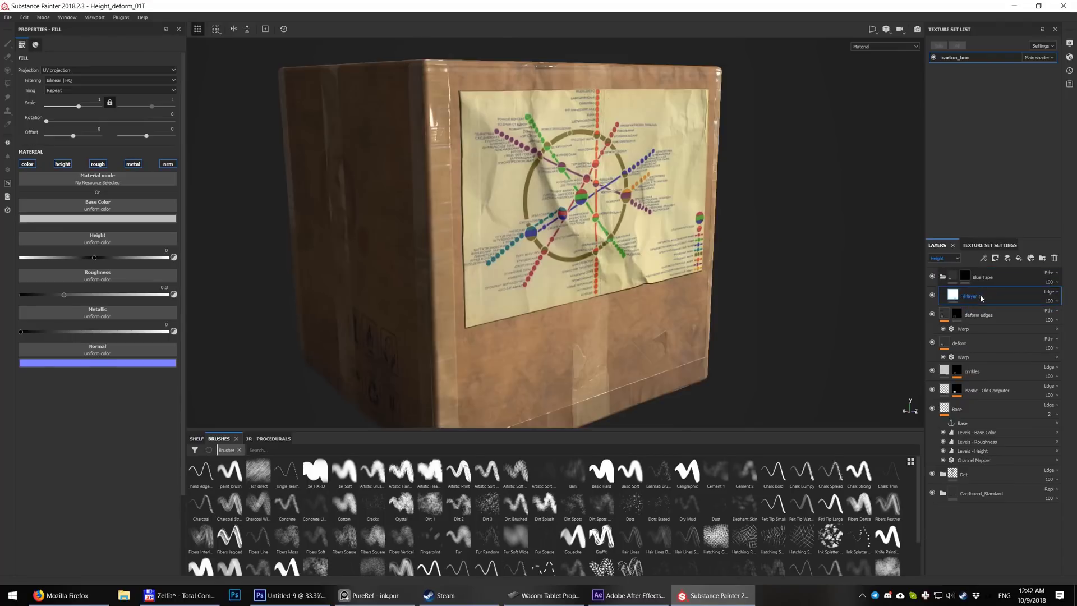
double_click(977, 296)
type("base")
key("Return")
Step: Give the base fill a medium blue base color and slightly adjust its height, previewing it with the folder's mask disabled
left_click(125, 218)
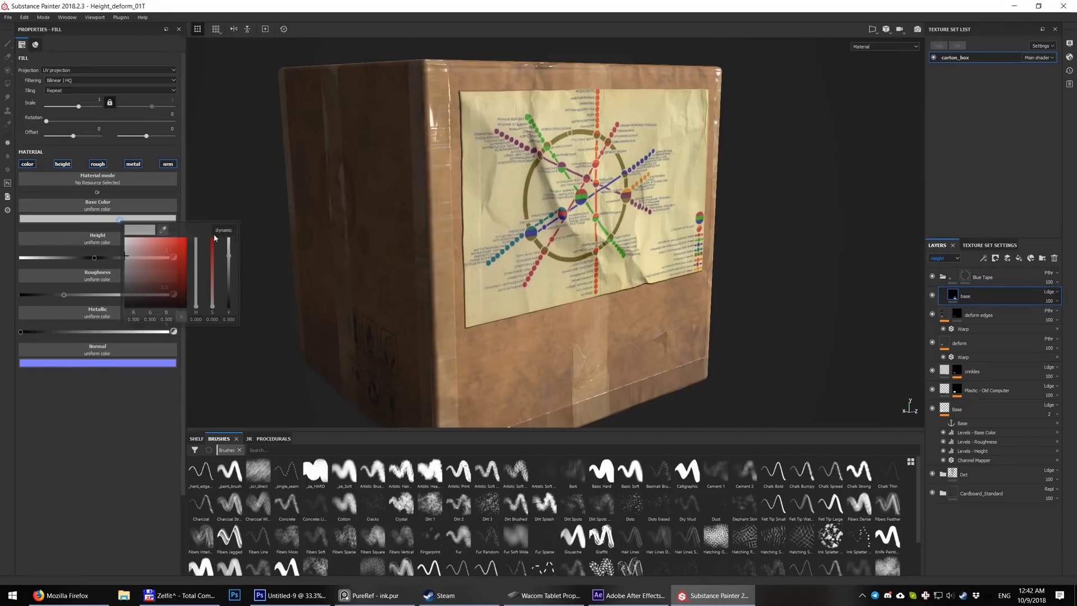
left_click(196, 265)
left_click_drag(147, 249, 161, 257)
left_click(964, 275, "shift")
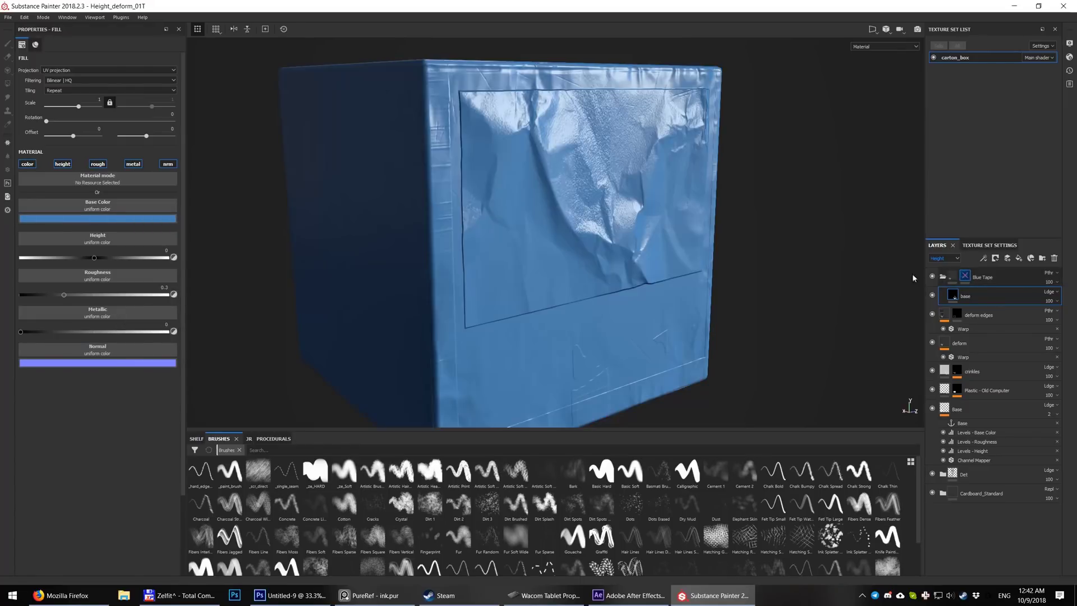
left_click(168, 219)
left_click_drag(279, 256, 273, 265)
left_click(147, 404)
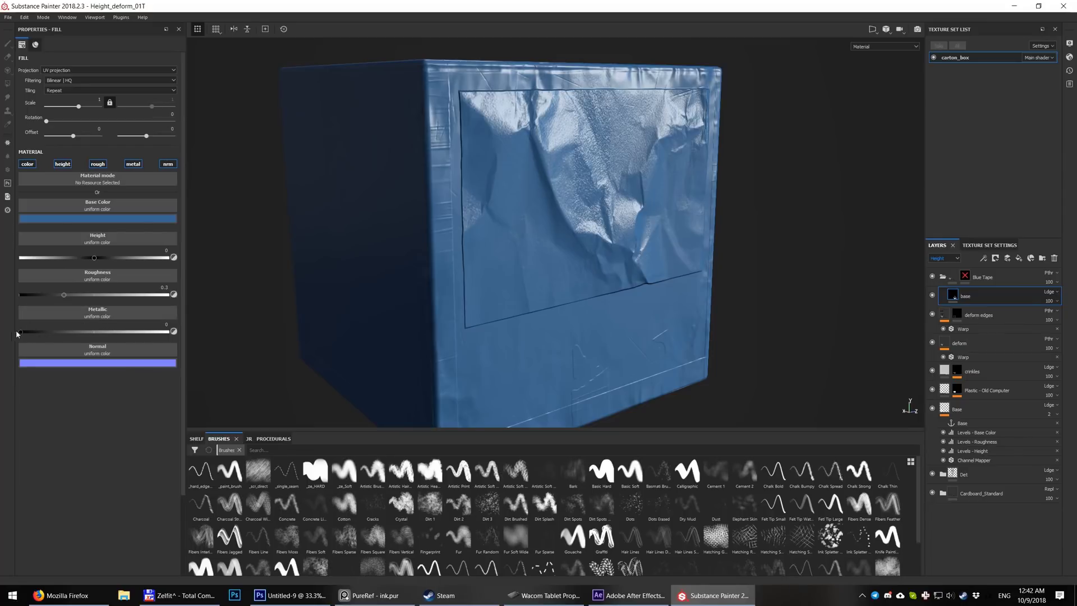
left_click_drag(99, 257, 97, 259)
left_click(964, 276, "shift")
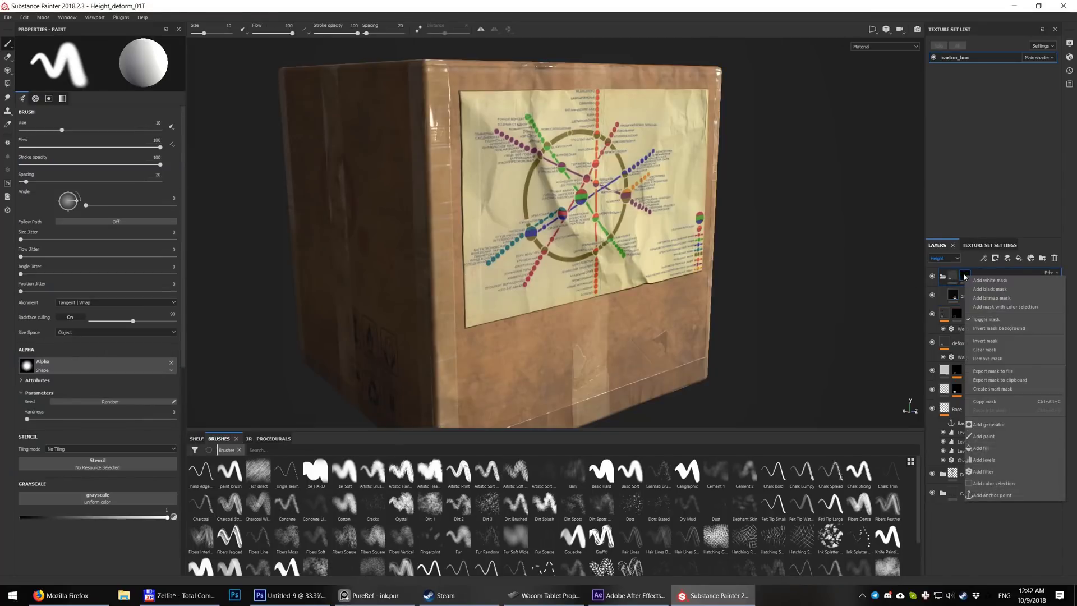
Step: Paint a straight diagonal tape strip across the paper's upper-left corner in the Blue Tape mask, using the hard brush at size 6.28
left_click(317, 472)
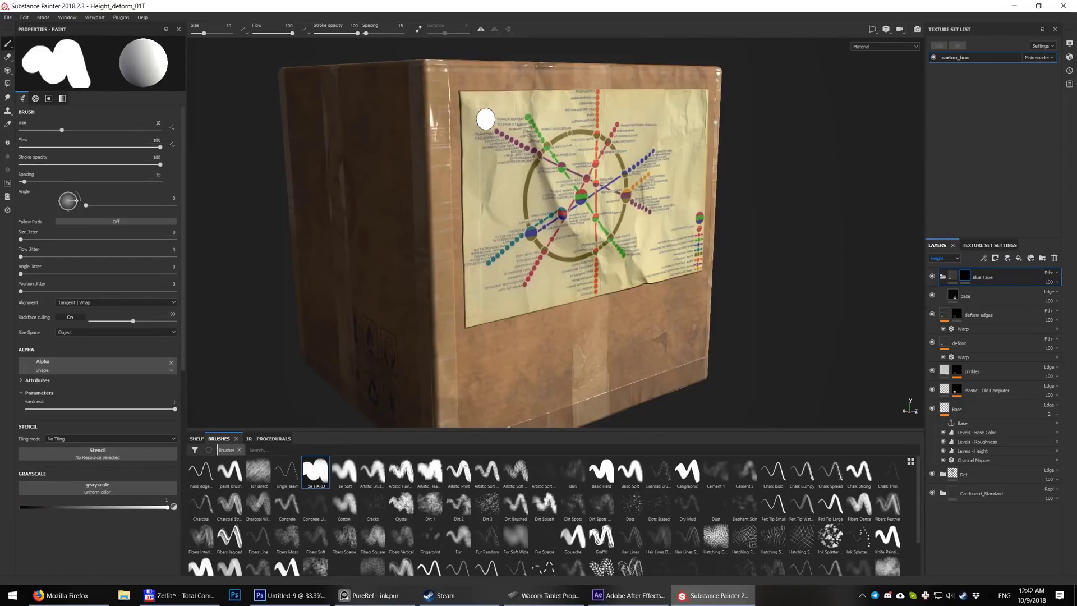
middle_click_drag(479, 143, 474, 185, "alt")
left_click_drag(474, 184, 448, 179, "alt")
right_click_drag(449, 178, 464, 156, "alt")
right_click_drag(464, 156, 448, 160, "ctrl")
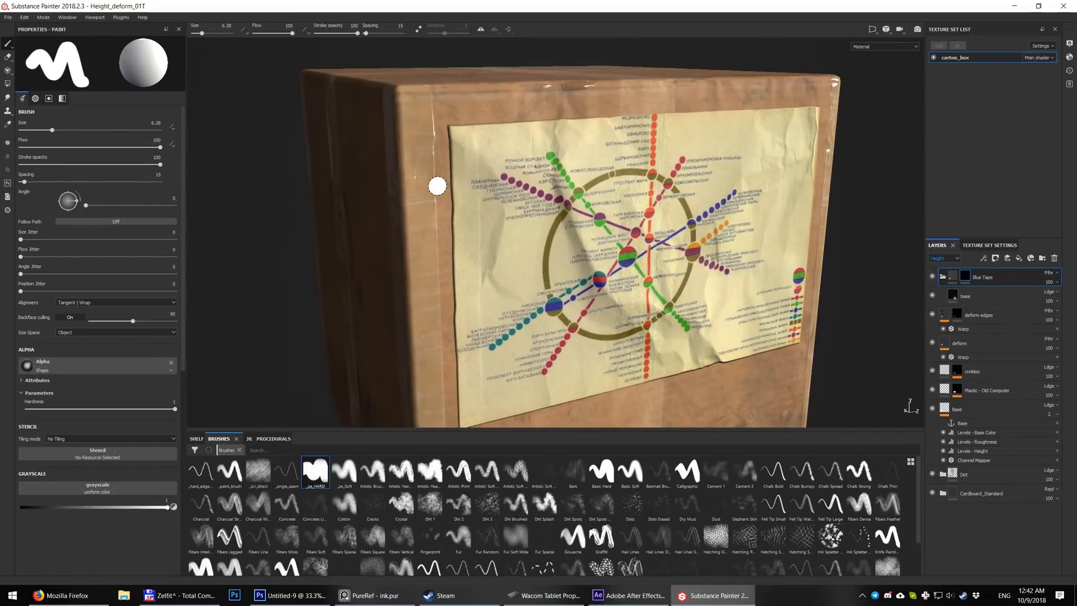
left_click(436, 187)
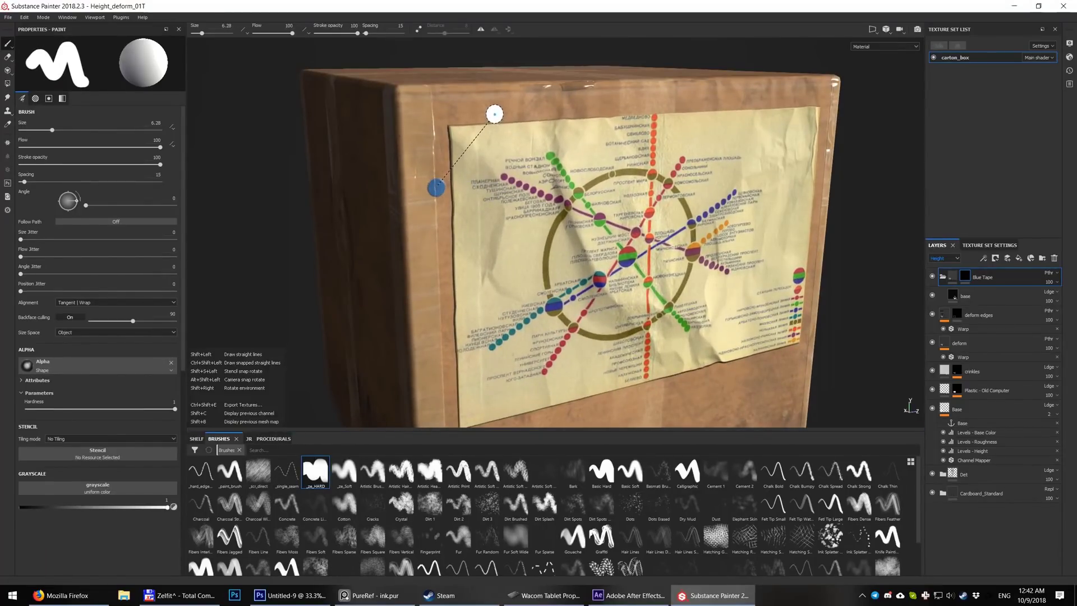
left_click(491, 115, "shift")
Step: Paint matching straight tape strips across the paper's lower-left, lower-right and upper-right corners in the Blue Tape mask
middle_click_drag(466, 260, 463, 173, "alt")
left_click(447, 254)
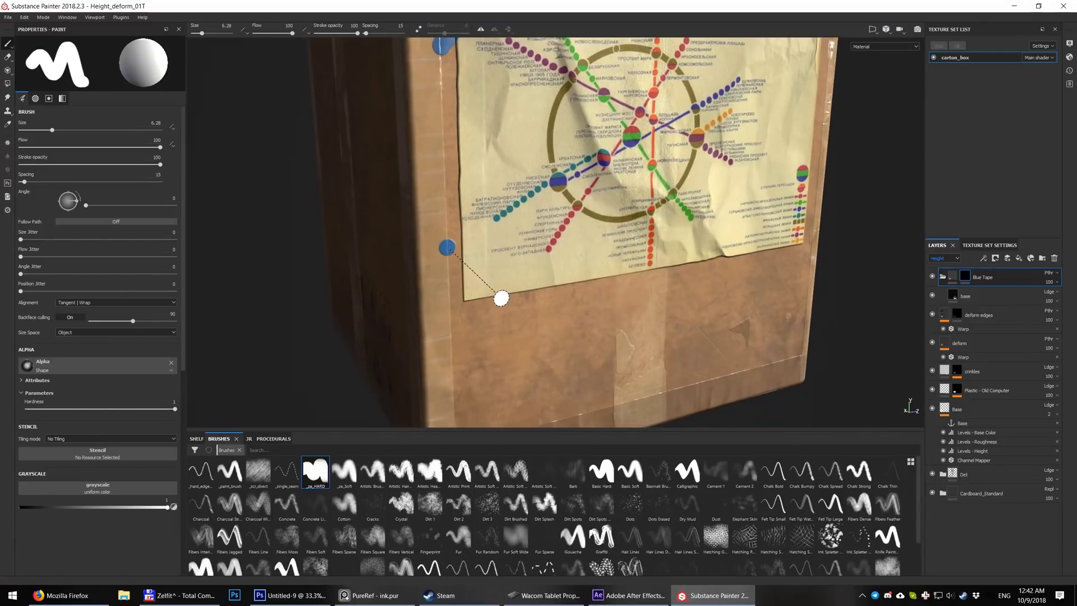
left_click(508, 305, "shift")
left_click_drag(635, 256, 673, 241, "alt")
left_click(698, 208)
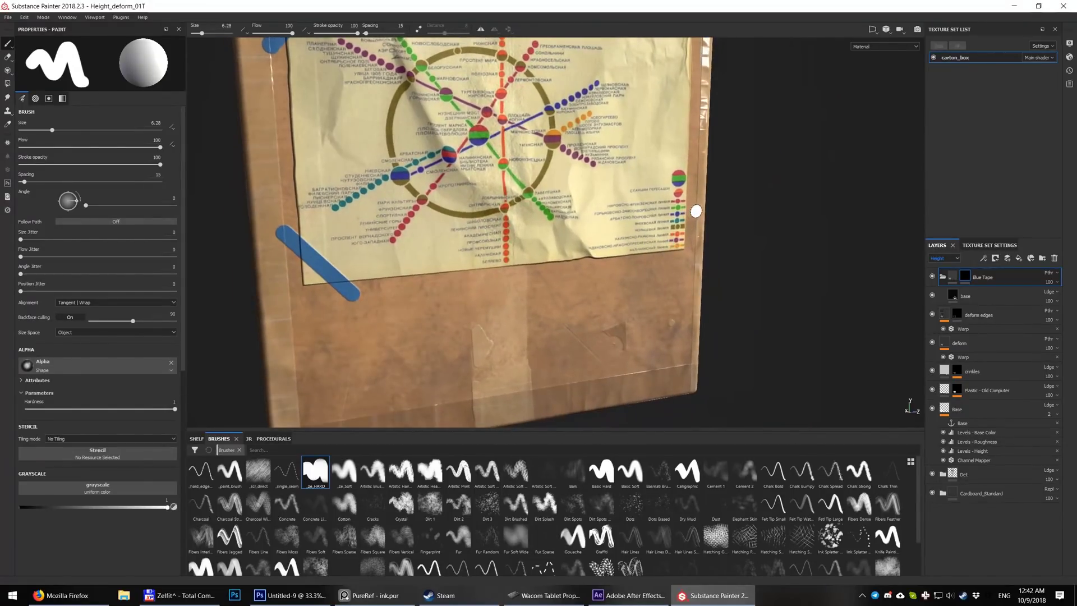
left_click(660, 262, "shift")
scroll(660, 262, "down", 3)
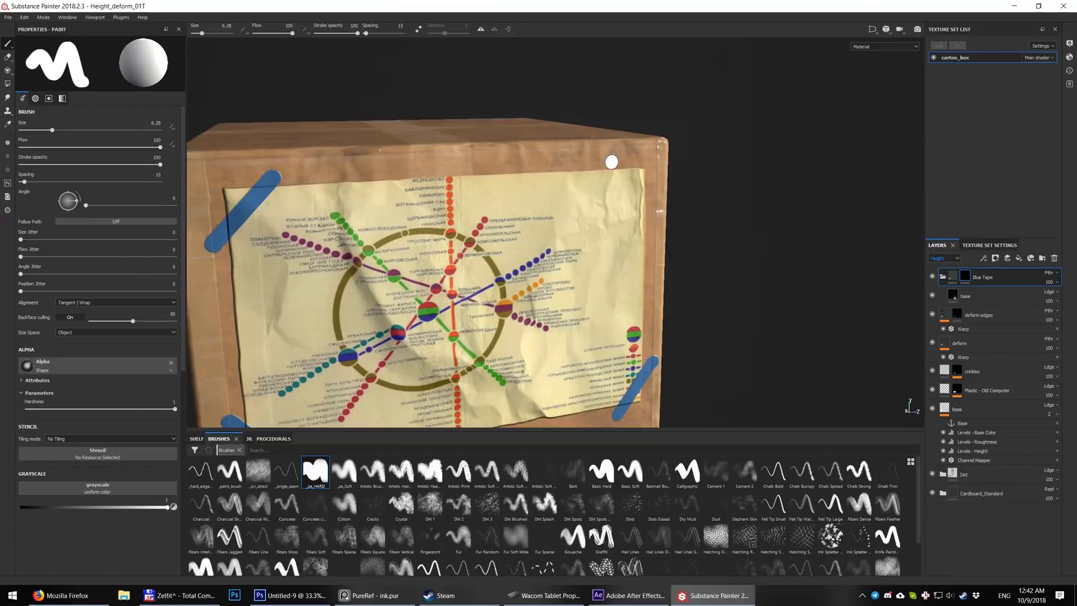
left_click(609, 161)
left_click(654, 211, "shift")
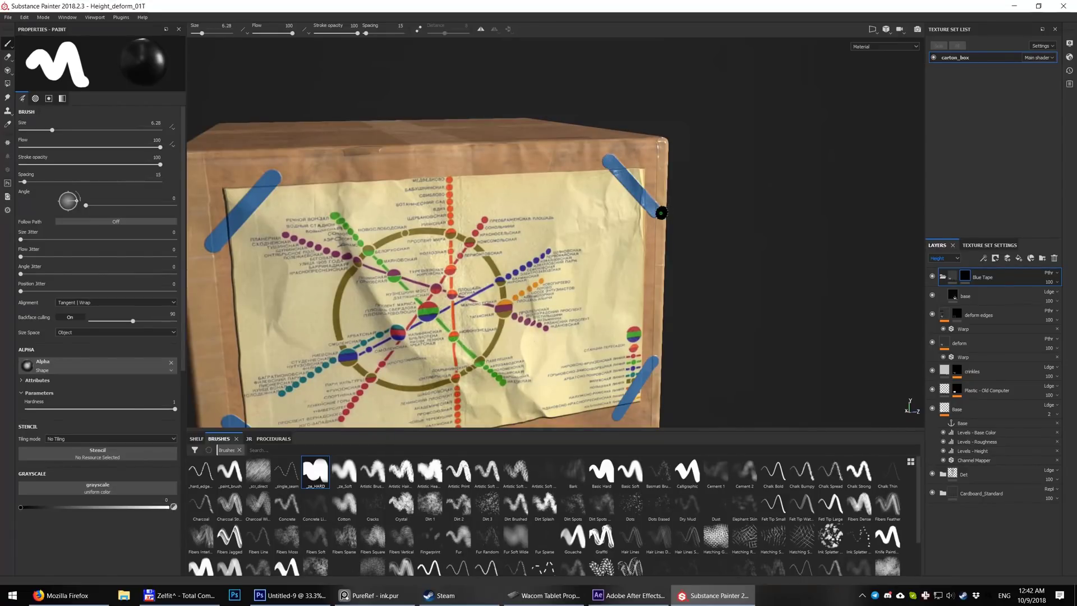
Step: Trim the rounded ends of the tape strips into straight cuts by painting black in the mask at brush size 3.57
key("bracketleft")
key("bracketleft")
key("bracketleft")
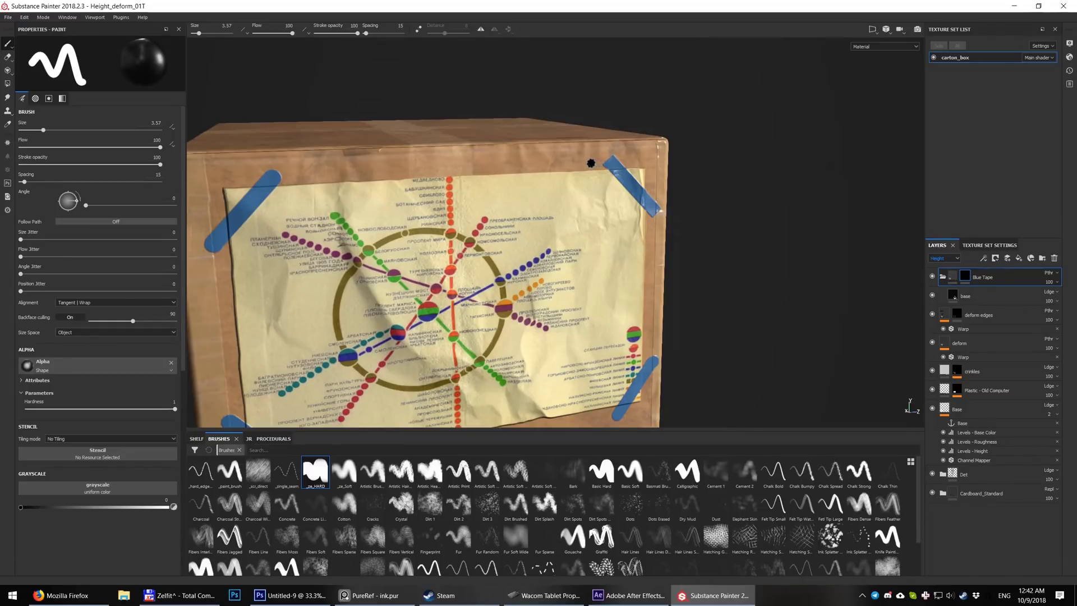
middle_click_drag(580, 169, 697, 152, "alt")
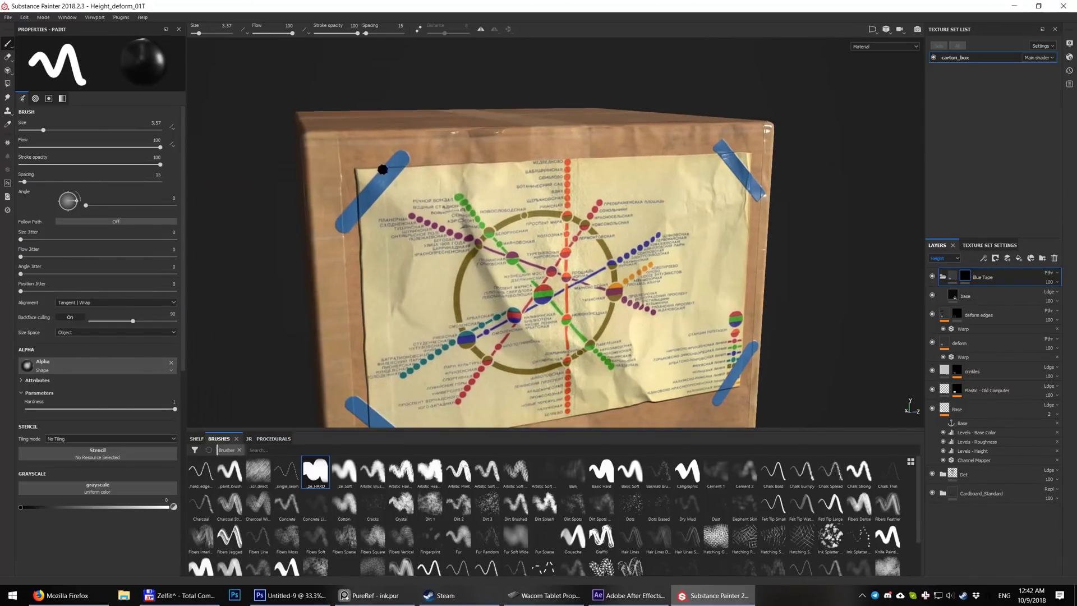
left_click_drag(401, 149, 414, 160)
left_click_drag(335, 219, 344, 229)
middle_click_drag(409, 294, 399, 167, "alt")
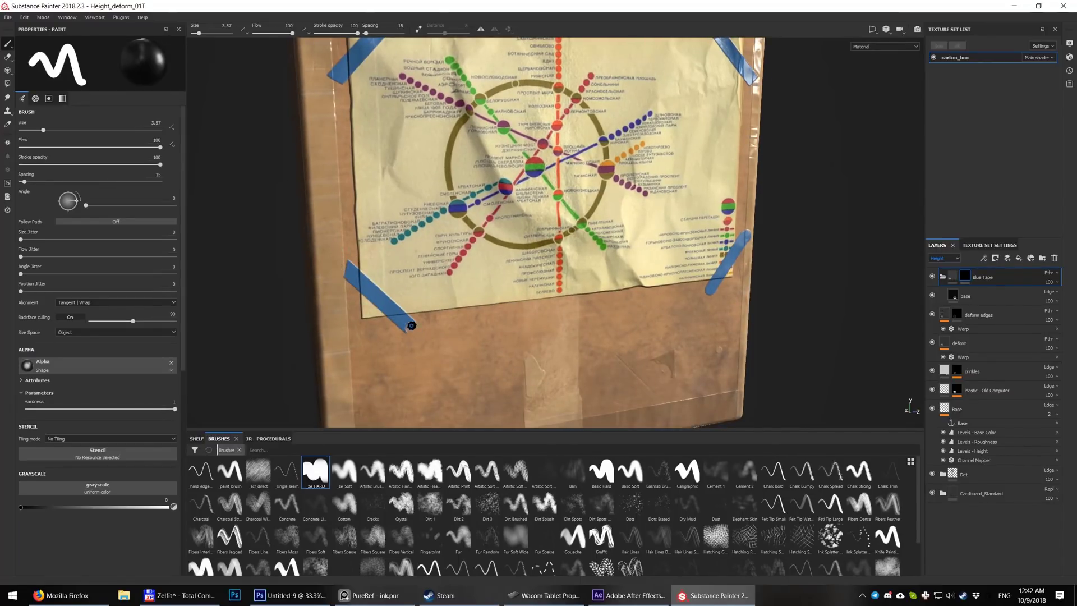
left_click_drag(411, 325, 415, 320)
middle_click_drag(695, 297, 644, 271, "alt")
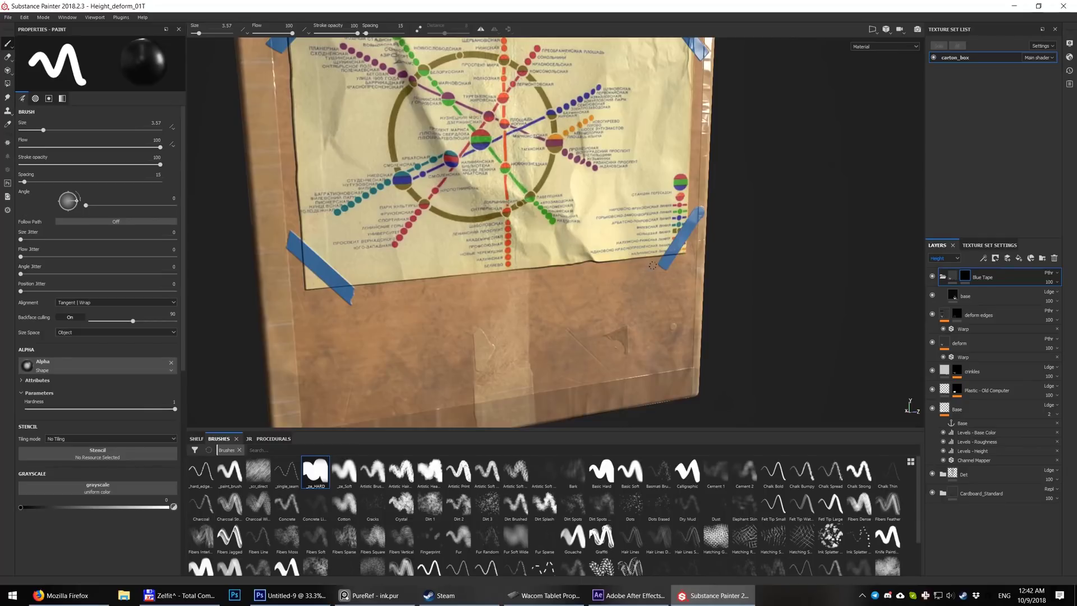
mouse_move(698, 211)
left_mouse_down("alt")
mouse_move(671, 199)
mouse_move(698, 231)
mouse_move(683, 206)
left_mouse_up("alt")
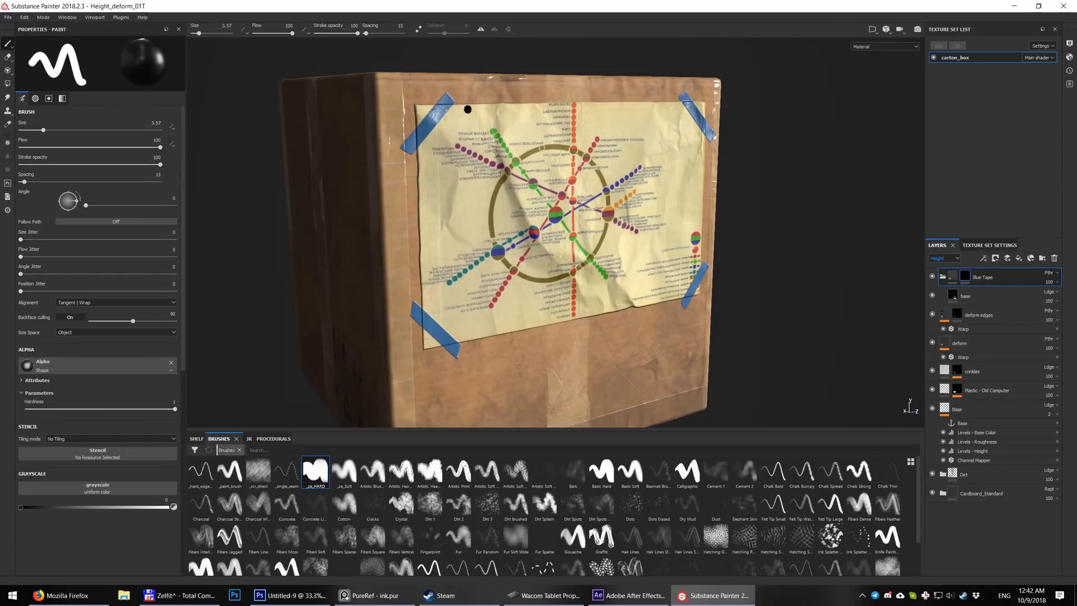
left_click_drag(511, 158, 517, 159, "alt")
Step: Add a layer named "blur" above the base fill in the Blue Tape folder and set its blending to Passthrough
left_click(978, 296)
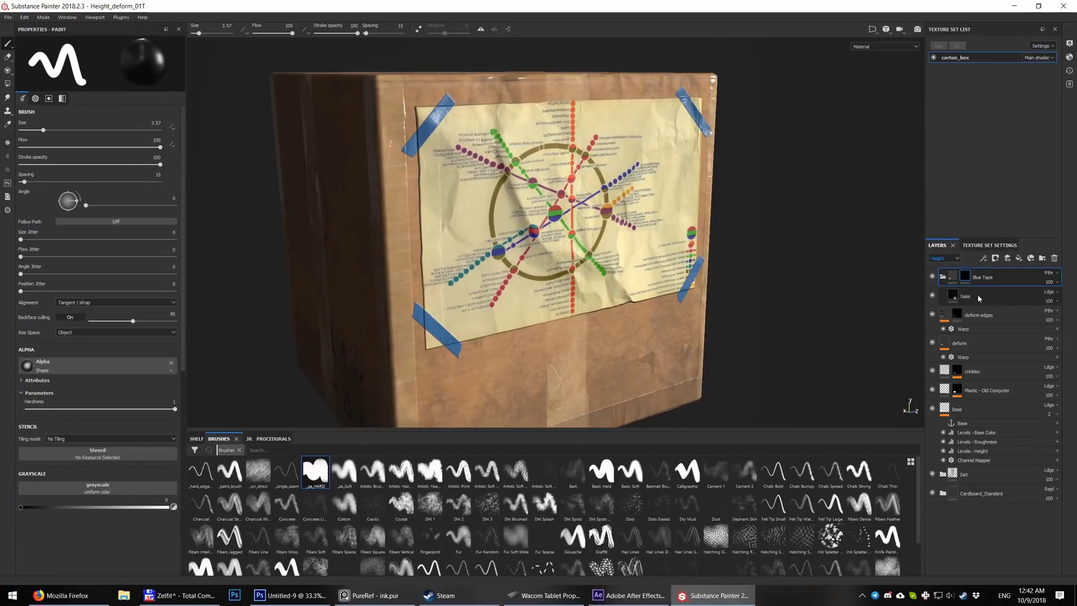
left_click(995, 258)
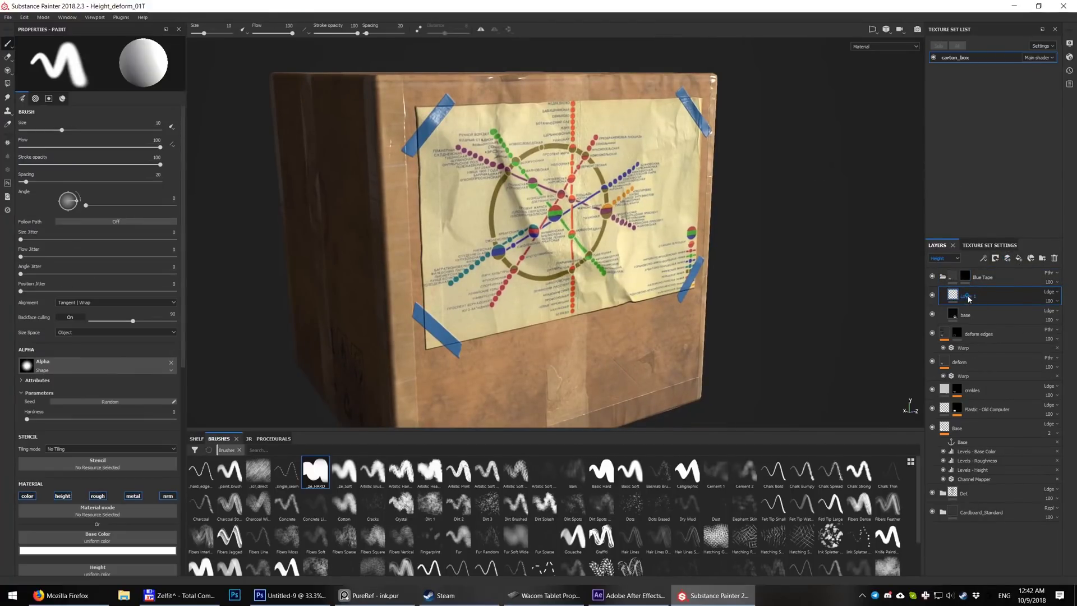
double_click(966, 295)
type("blur")
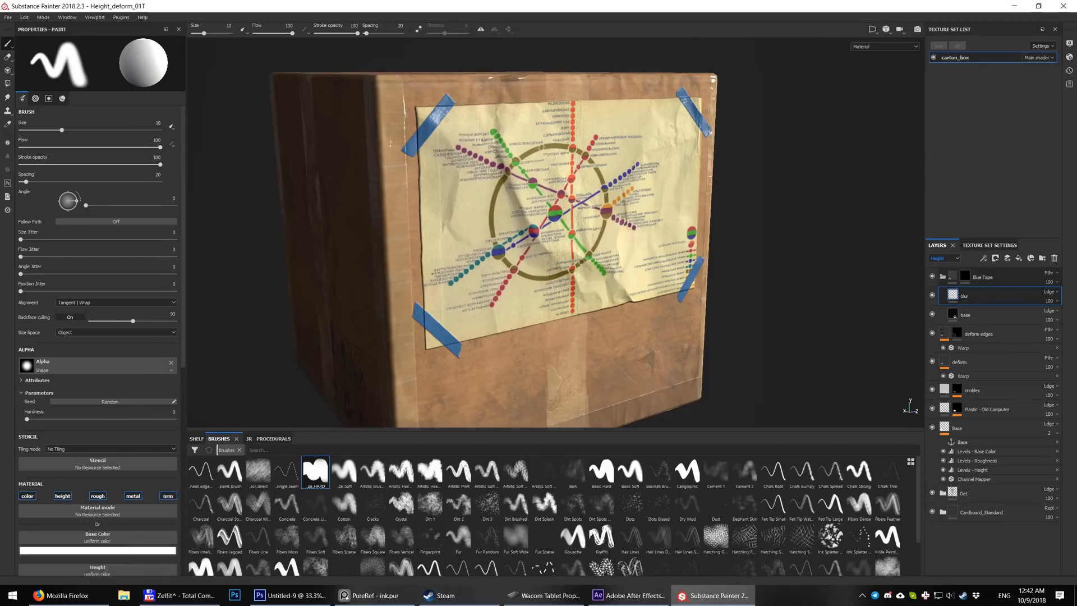
left_click(1049, 291)
left_click(1038, 309)
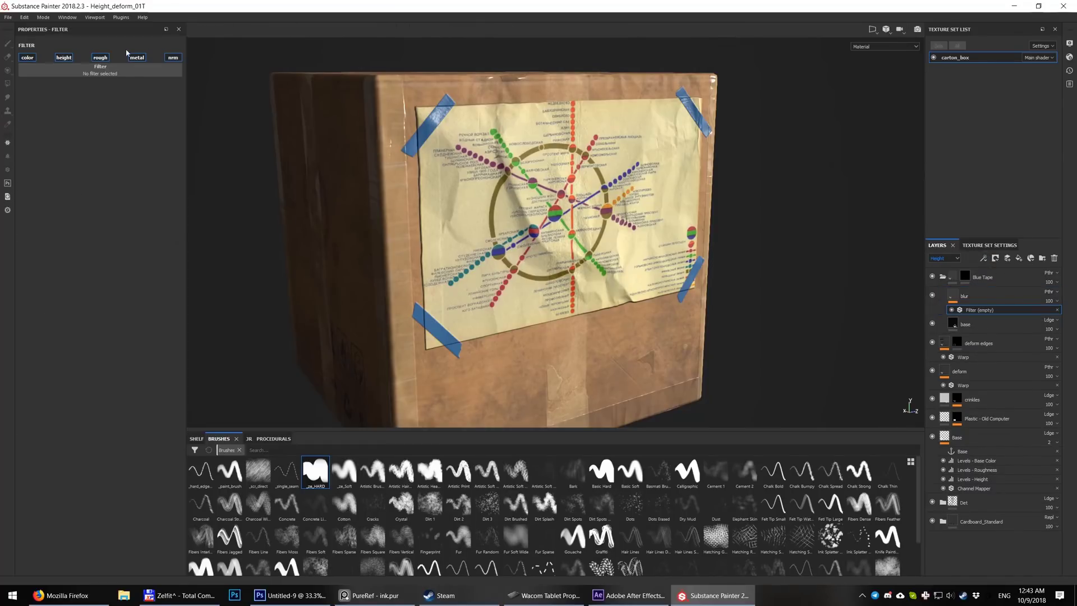
Step: Apply a Blur filter to the blur layer and set its intensity to 0.27
left_click(99, 70)
left_click(183, 95)
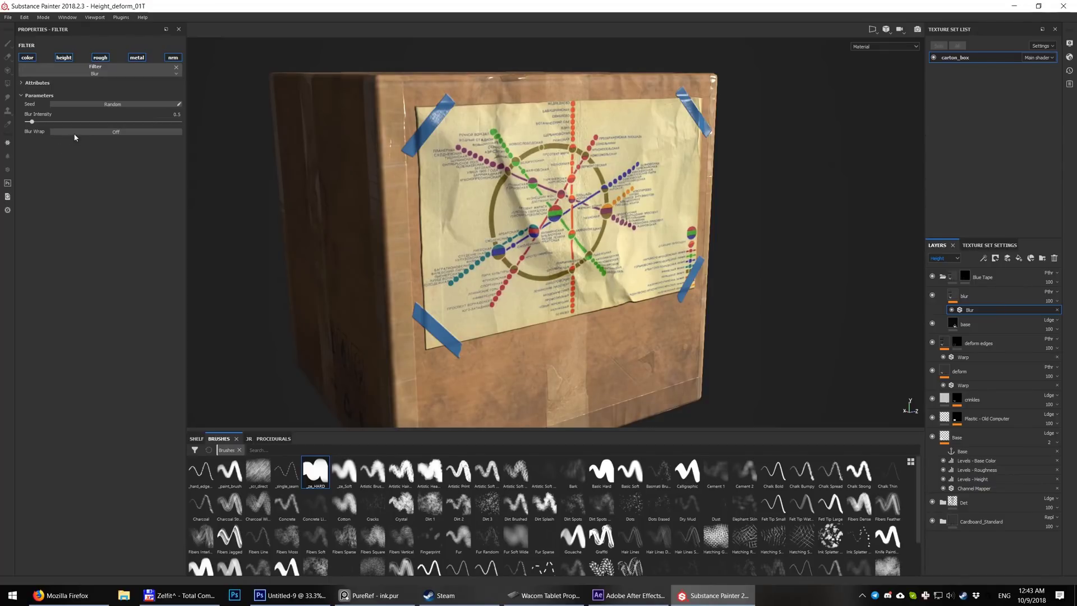
left_click_drag(31, 124, 30, 123)
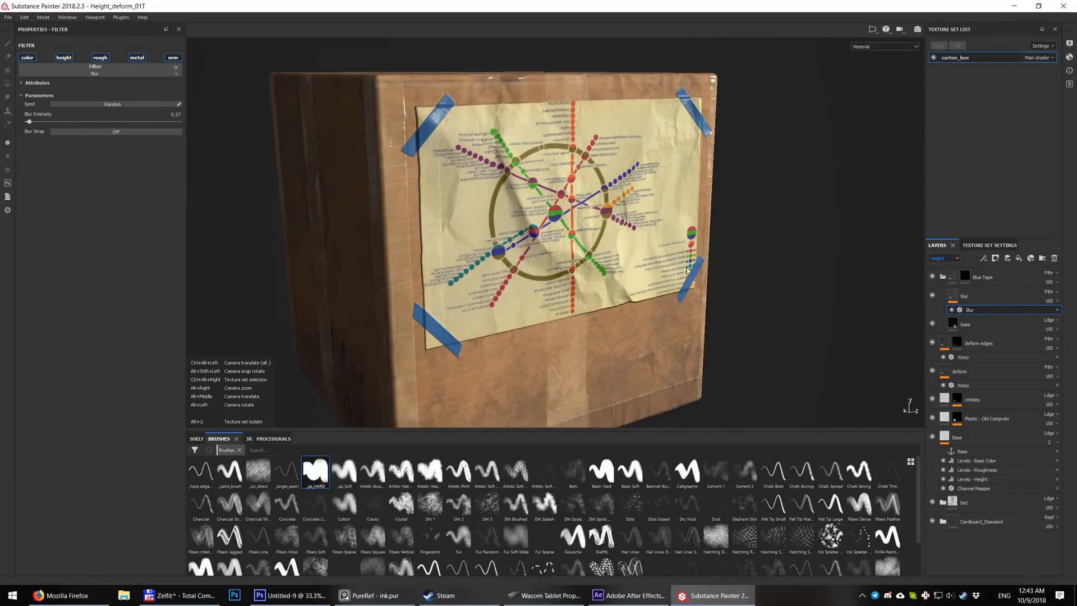
left_click_drag(704, 272, 764, 245, "alt")
Step: Add a fill layer named "crinkles" above the blur layer in the Blue Tape folder
left_click(980, 302)
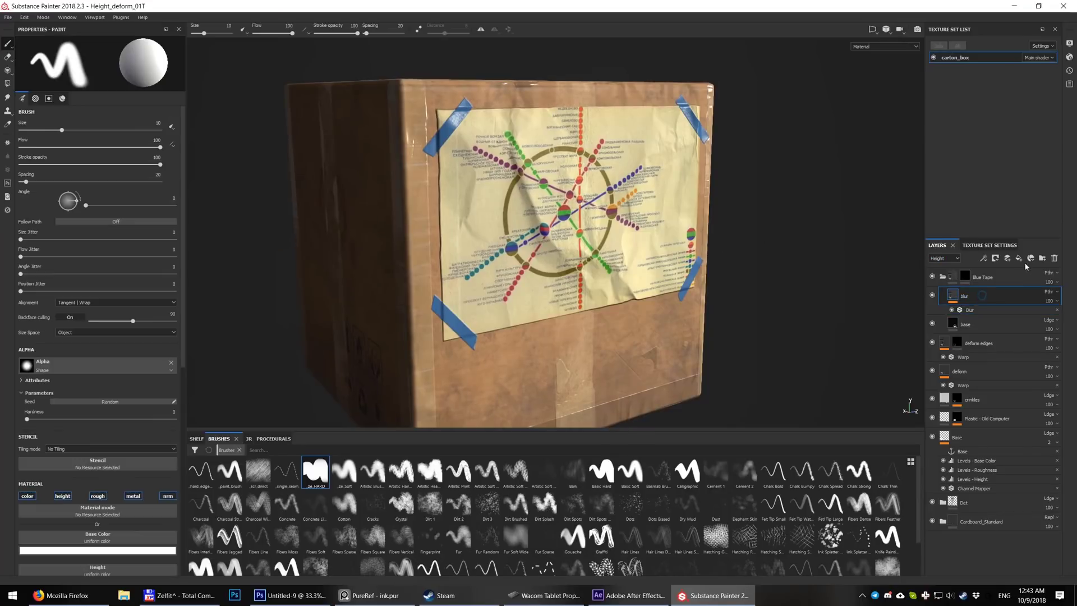
left_click(1018, 258)
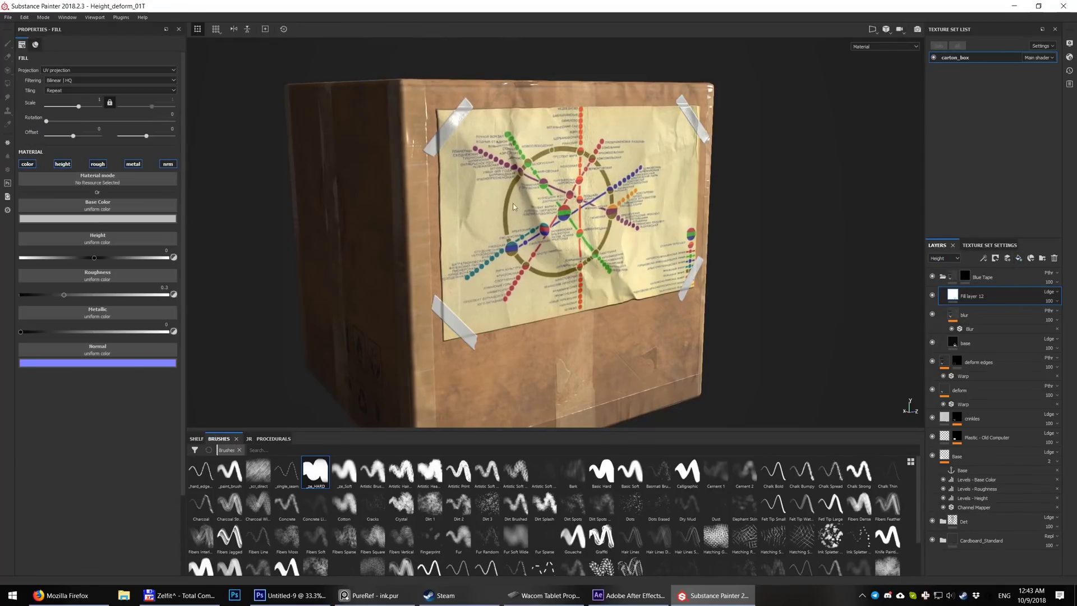
double_click(957, 302)
type("crinkles")
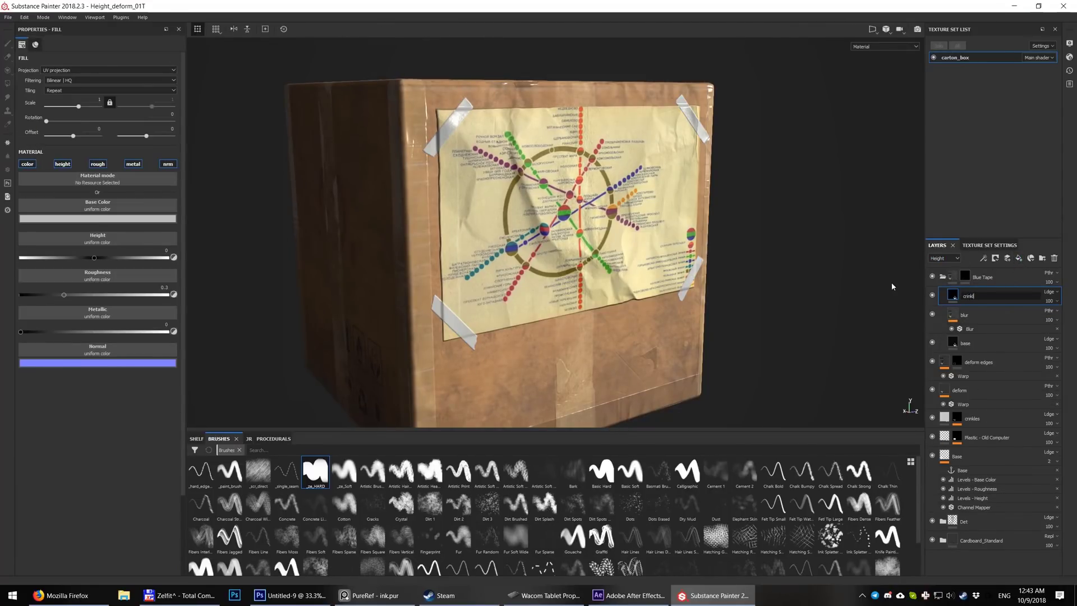
key("Return")
Step: Set the new crinkles fill's height to about 0.045 and limit the fill to the height channel, with the 3D and 2D views shown together
key("F1")
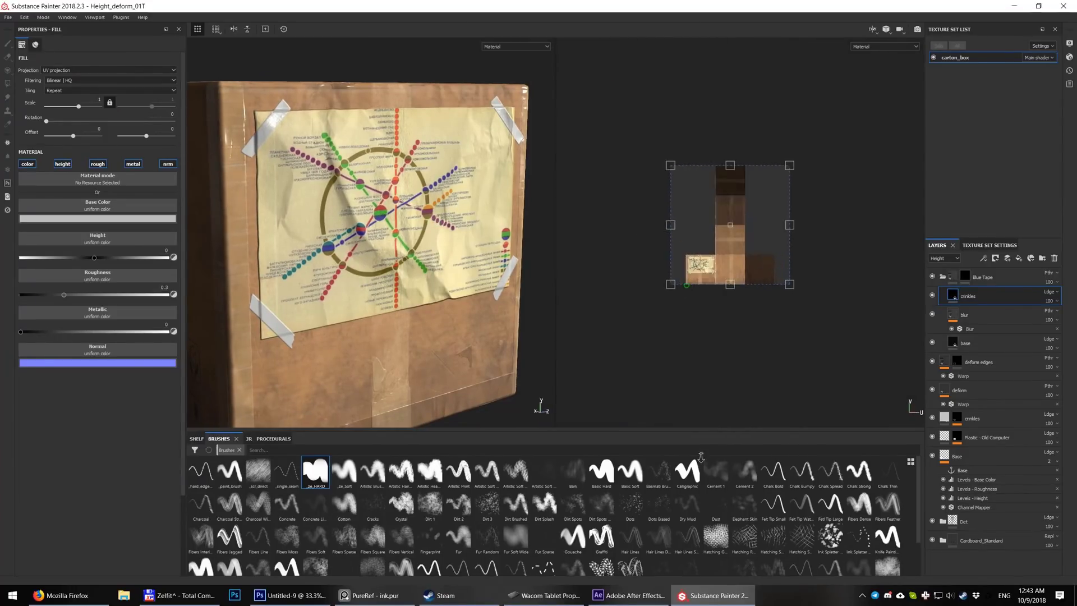
right_click_drag(684, 273, 723, 221, "alt")
middle_click_drag(380, 258, 397, 261, "alt")
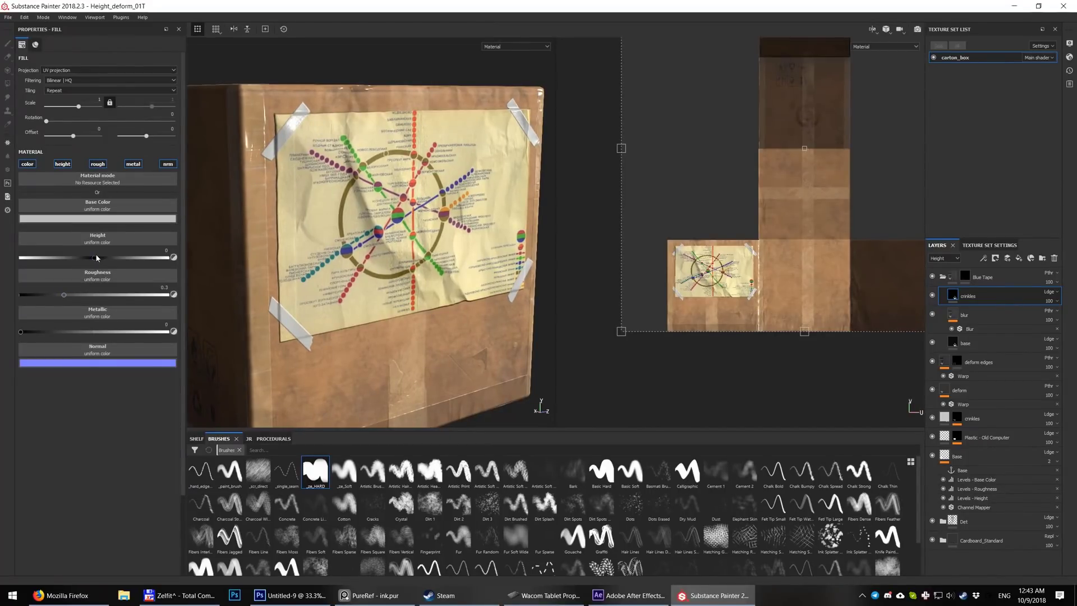
left_click_drag(93, 257, 97, 259)
left_click(60, 163)
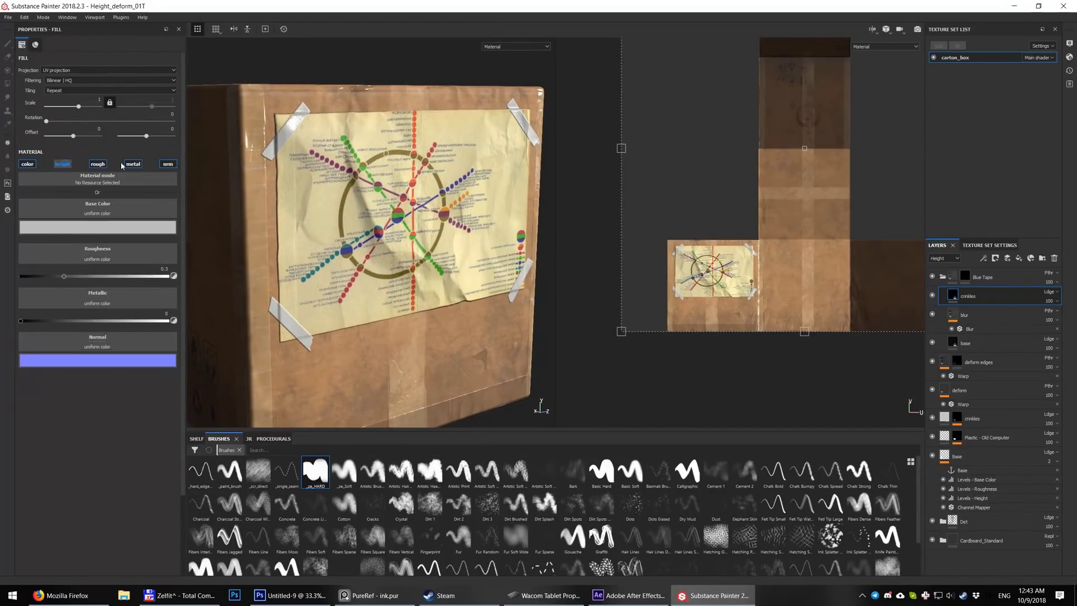
left_click(62, 164)
left_click(131, 165)
left_click(167, 165)
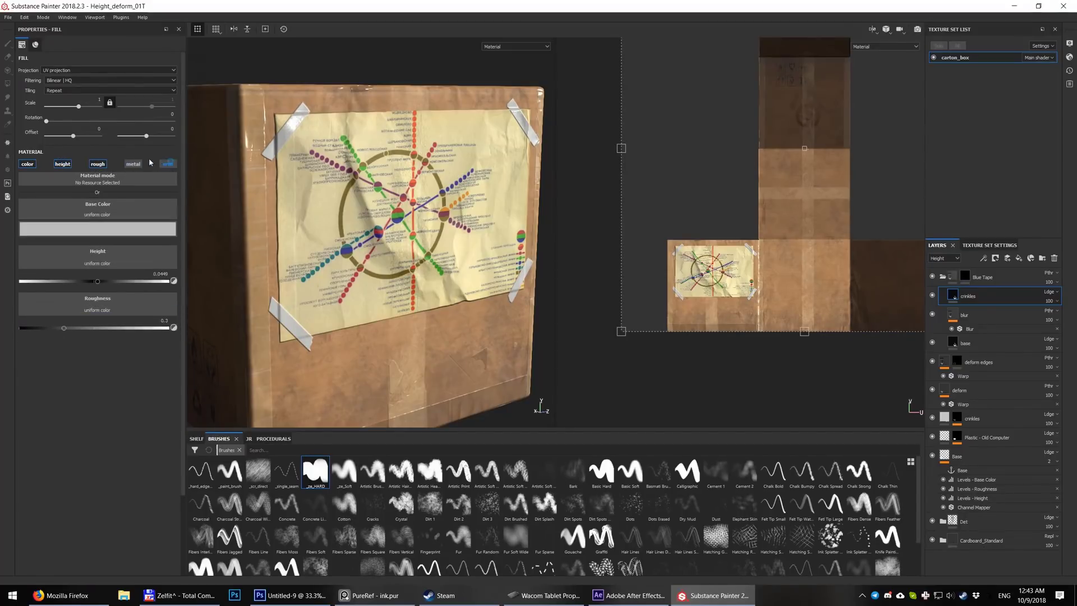
left_click(98, 165)
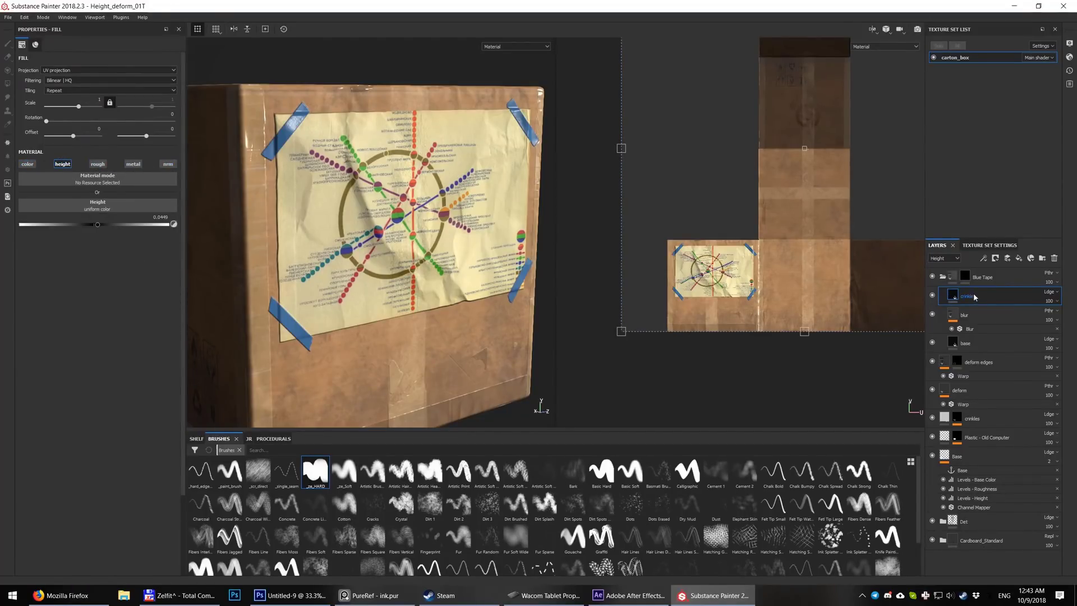
left_click(983, 259)
left_click(999, 295)
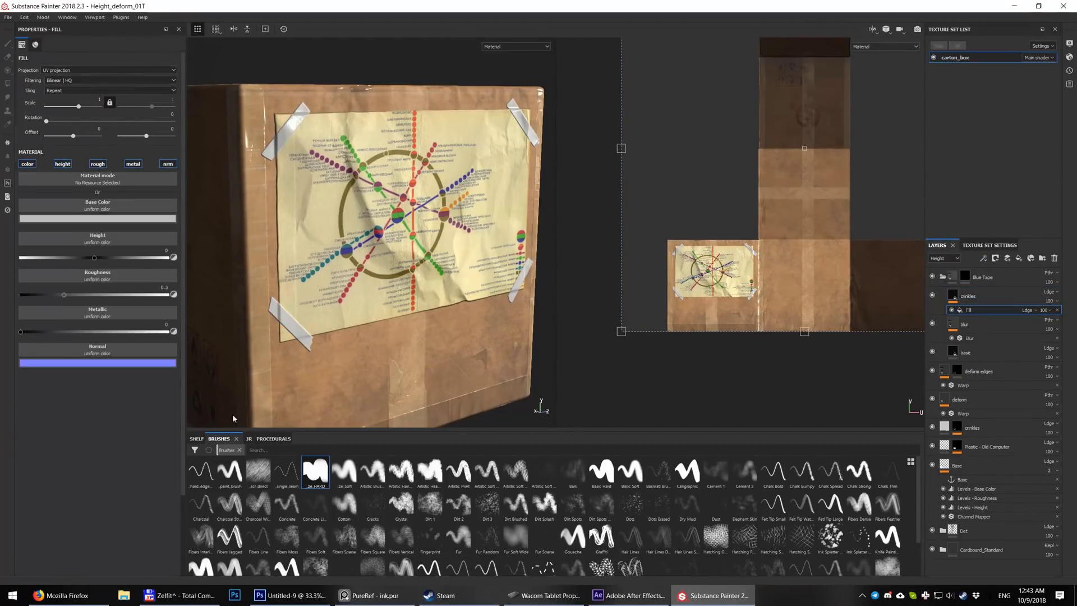
left_click(197, 438)
left_click(205, 471)
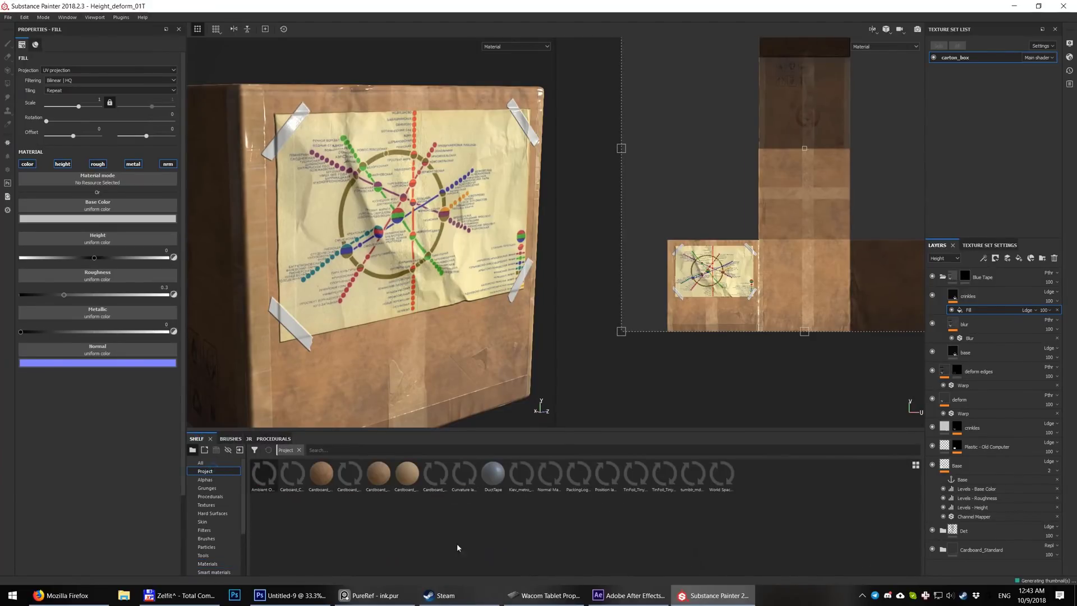
mouse_move(664, 474)
left_mouse_down()
mouse_move(195, 242)
mouse_move(303, 419)
mouse_move(514, 517)
left_mouse_up()
left_click(964, 276)
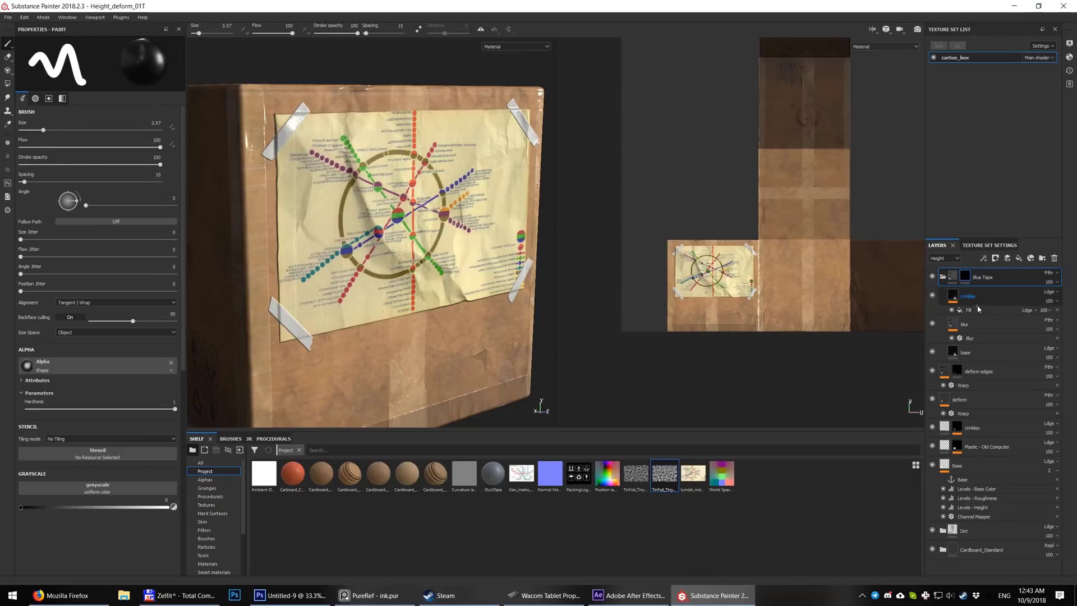
left_click(978, 309)
key("Delete")
Step: Add a mask to the tape's crinkles layer and fill it with the project texture TinFoil_TinyCrinkle02
right_click(992, 294)
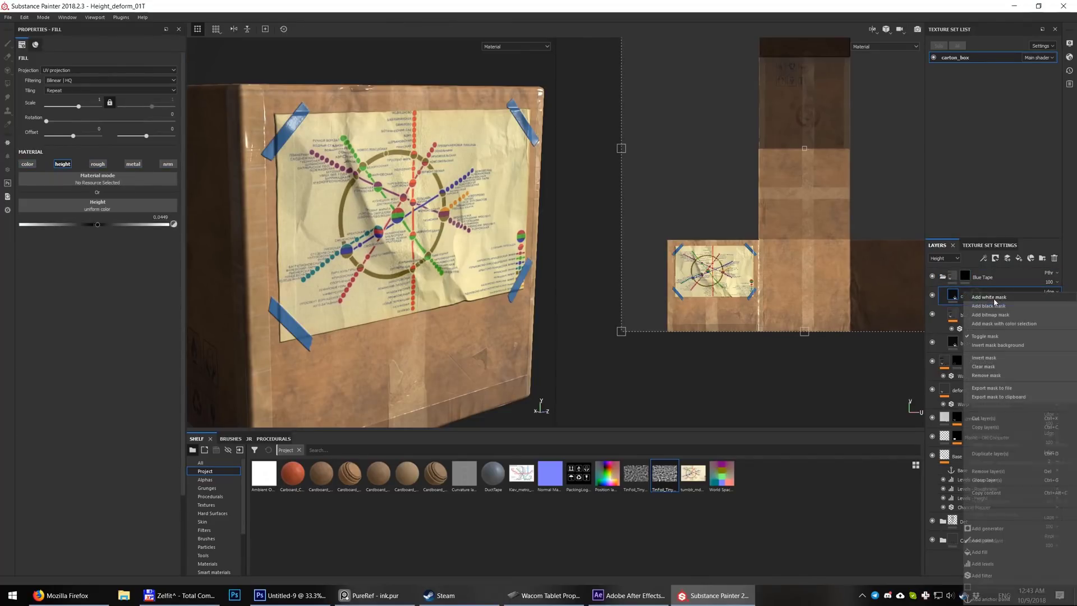
left_click(1009, 314)
left_click(984, 259)
left_click(994, 294)
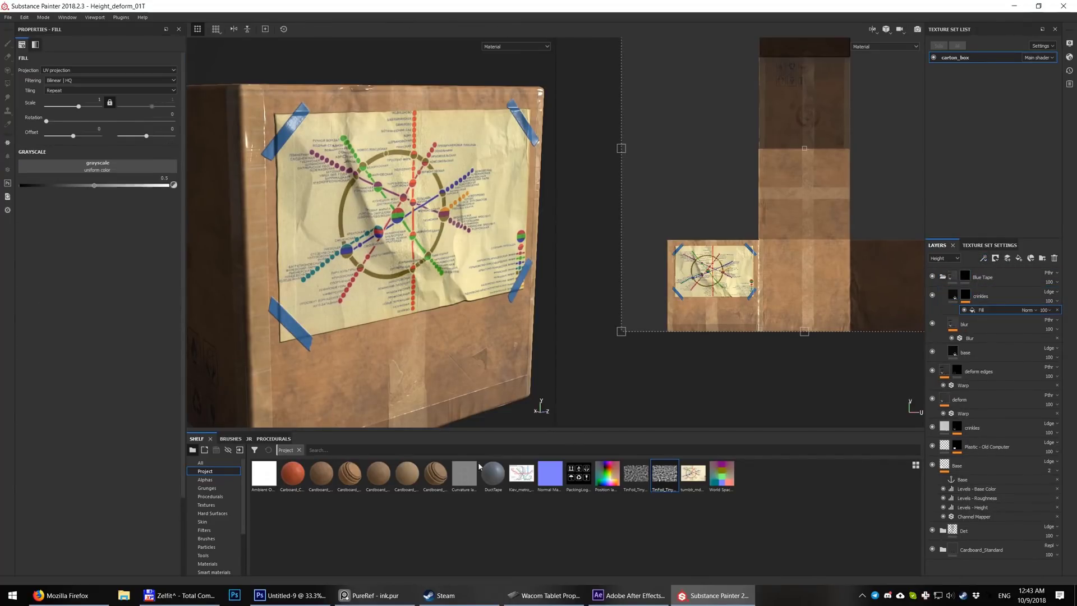
left_click_drag(664, 473, 96, 166)
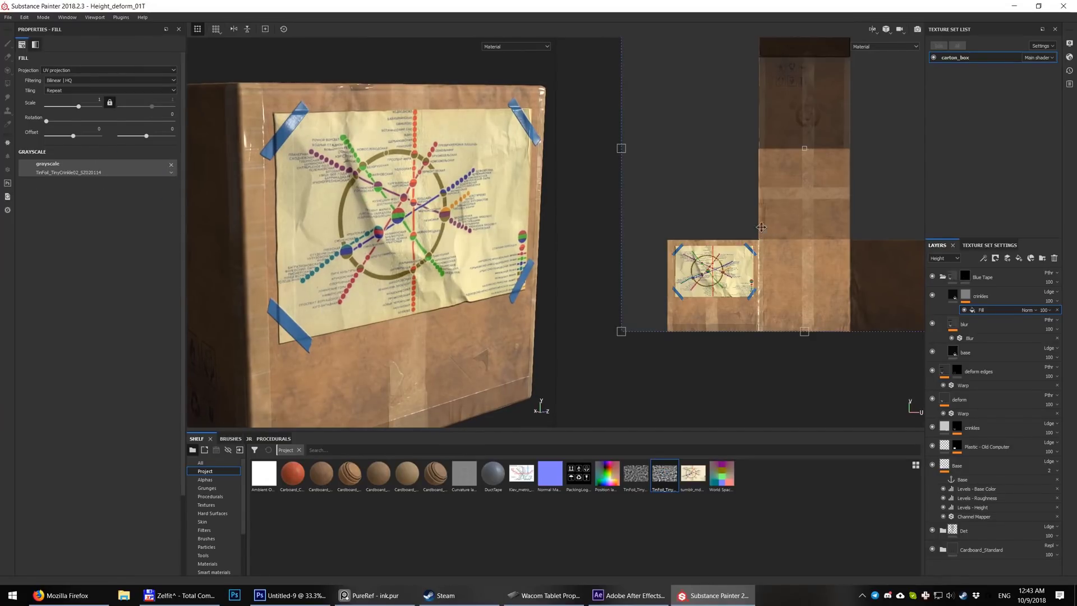
Step: Scale the mask's crinkle texture to about 3.98, rotate it about 35 degrees and shift it over the box's UV layout
scroll(770, 223, "down", 2)
middle_click_drag(743, 172, 725, 204, "alt")
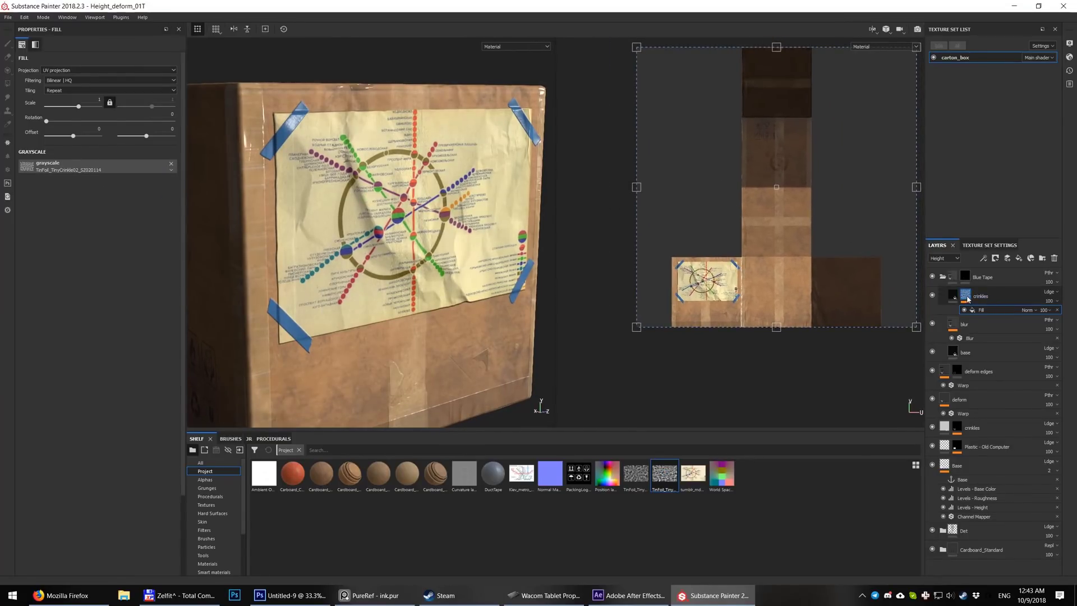
left_click(965, 294, "alt")
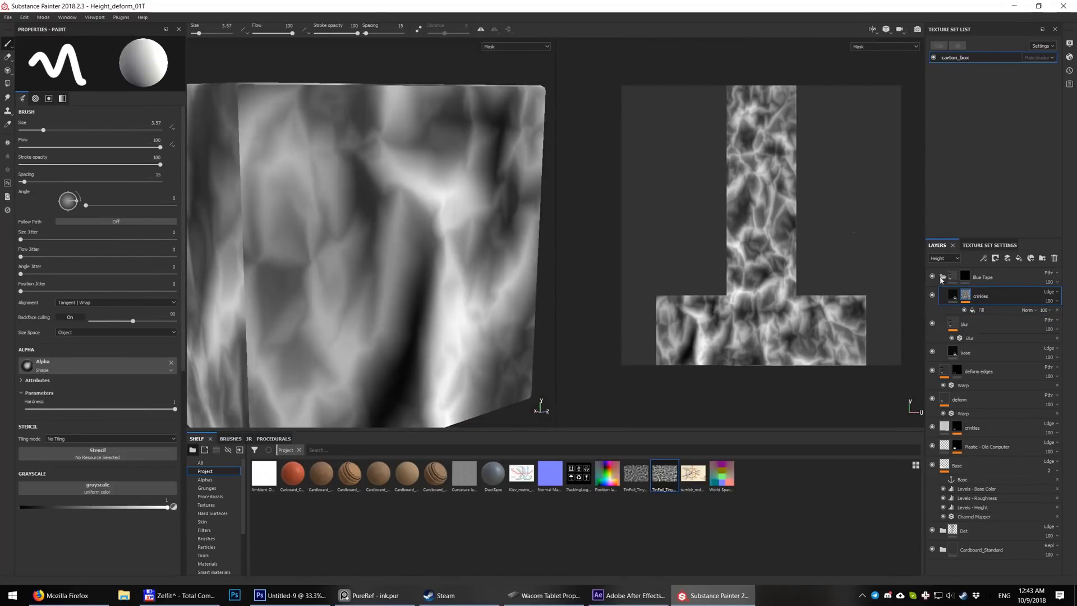
left_click(981, 310)
left_click_drag(621, 82, 819, 267)
key("m")
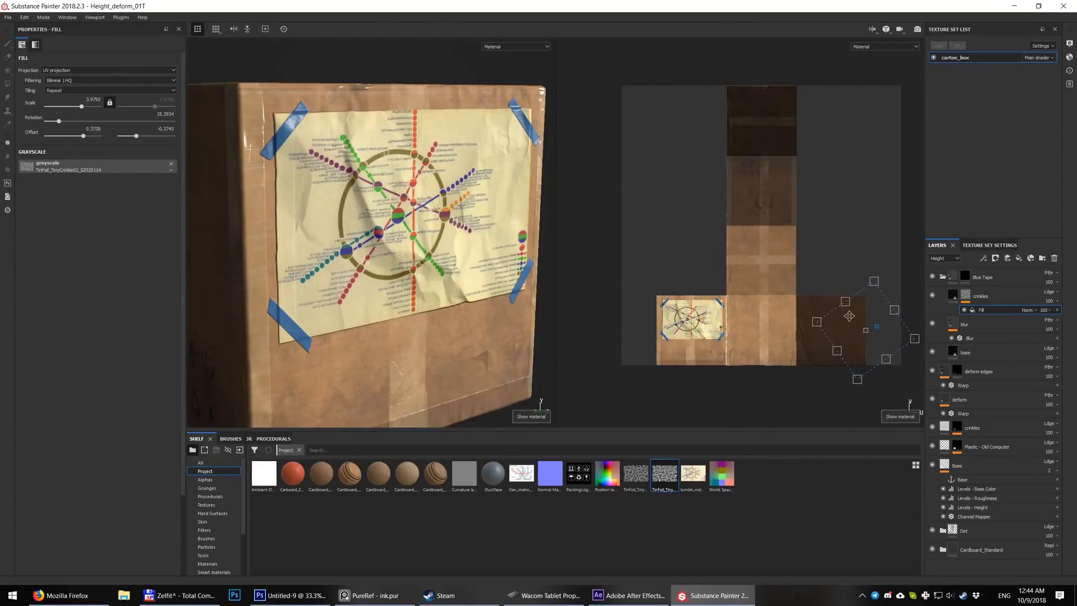
left_click_drag(849, 316, 788, 306)
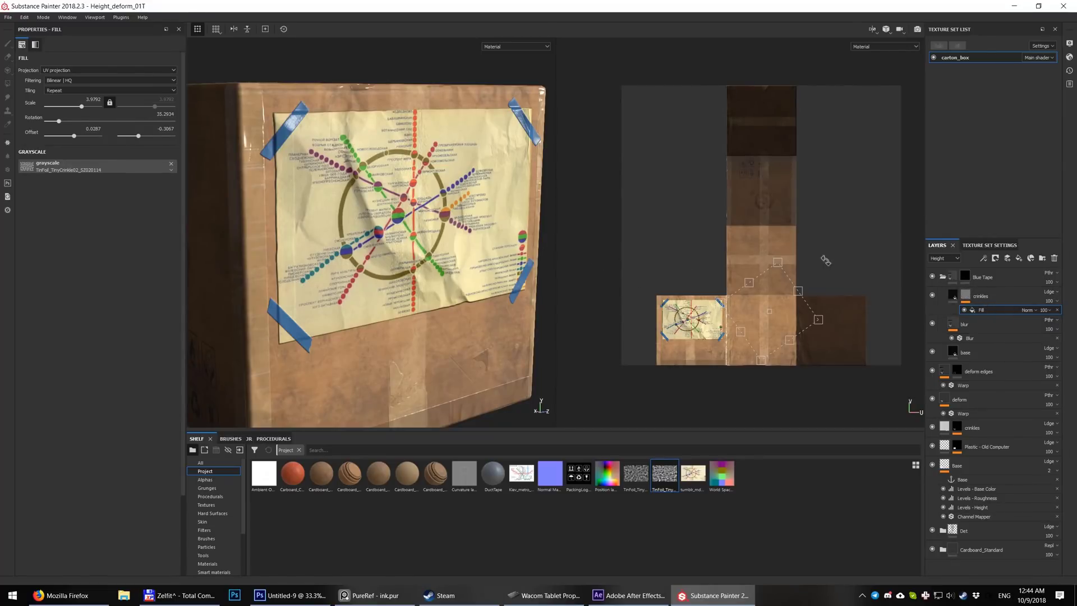
Step: Set the tape crinkles' height to about 0.034 and compare the box under rotated lighting with the layer hidden and shown
left_click(952, 295)
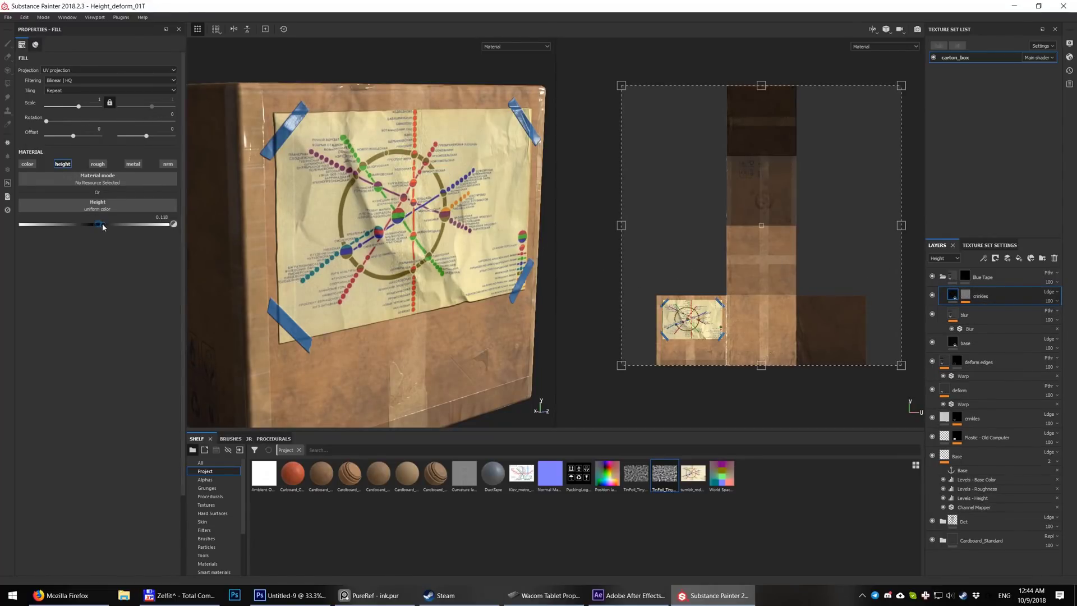
left_click_drag(99, 224, 96, 220)
left_click_drag(331, 238, 298, 236, "alt")
key("F2")
scroll(547, 192, "down", 1)
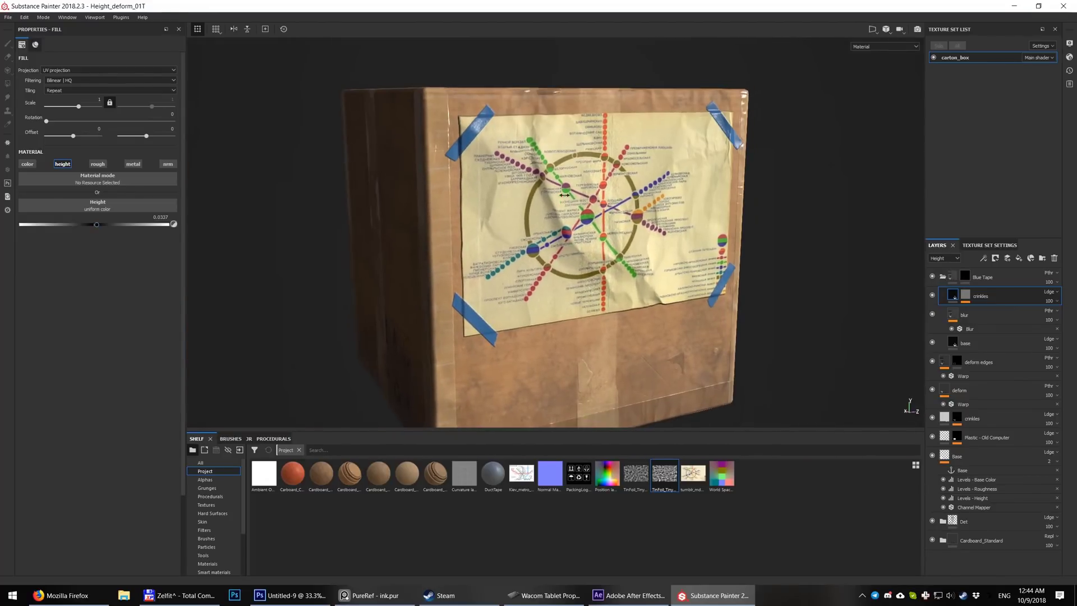
mouse_move(547, 193)
right_mouse_down("shift")
mouse_move(600, 192)
mouse_move(560, 192)
right_mouse_up("shift")
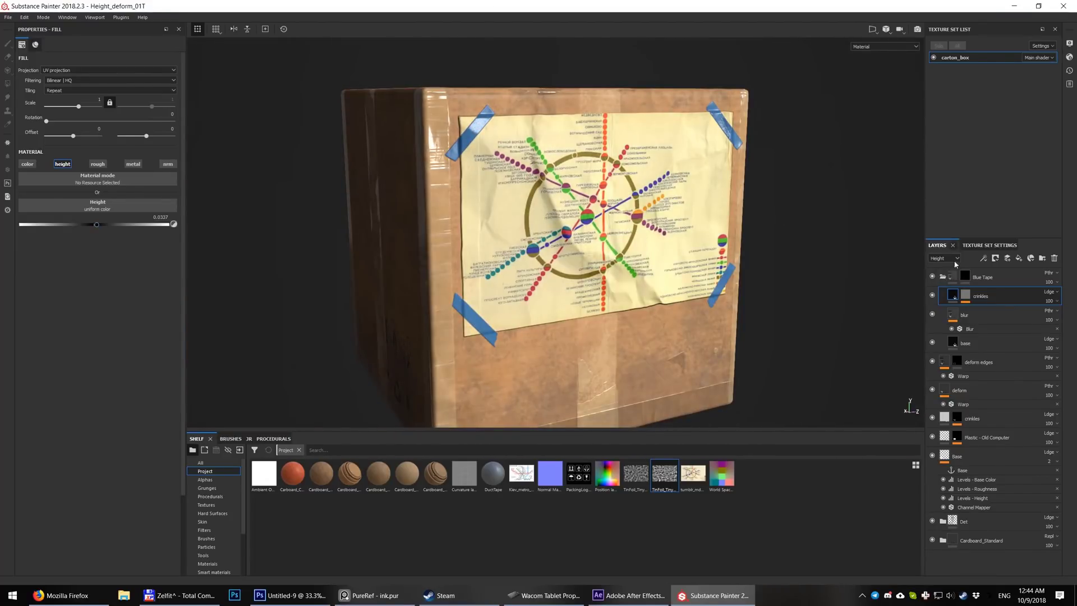
left_click(931, 295)
left_click(930, 295)
Step: Shrink the crinkle texture further in the mask for a finer pattern and inspect it on the box in the 3D view
left_click(965, 297, "alt")
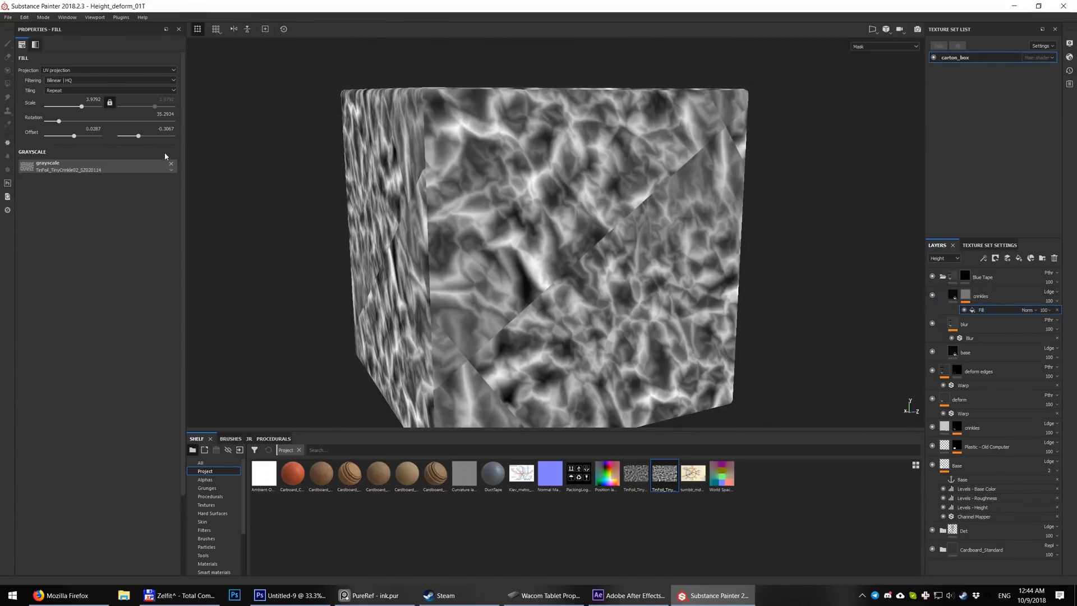
key("F1")
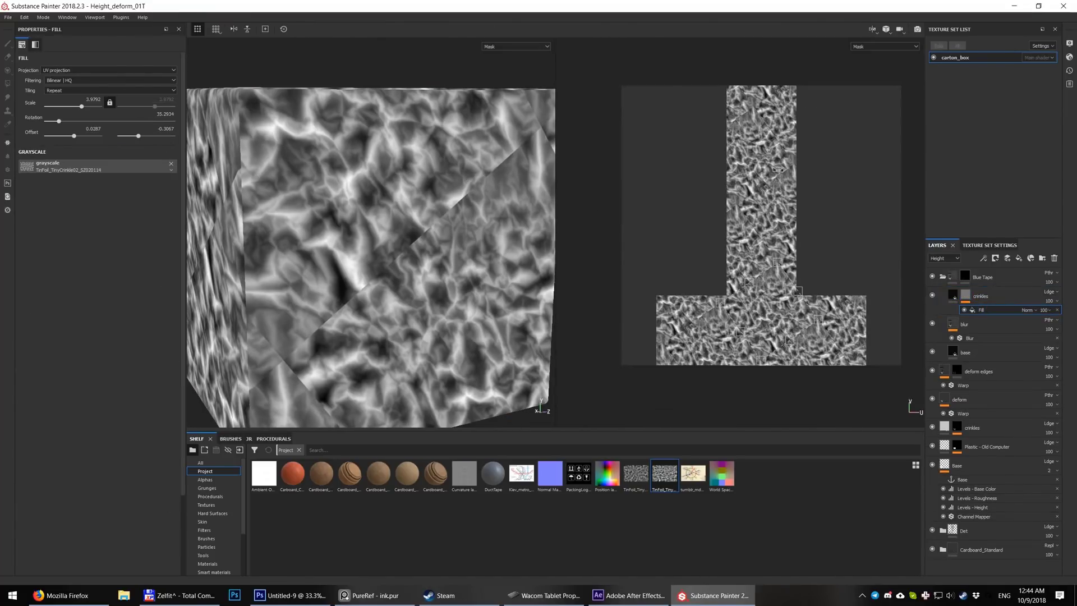
left_click_drag(777, 262, 753, 316)
key("m")
left_click_drag(510, 235, 501, 209, "alt")
key("F2")
Step: Add a Levels effect to the crinkles mask and shift its midpoint to darken the mask slightly, previewing the mask alone
left_click(962, 297, "alt")
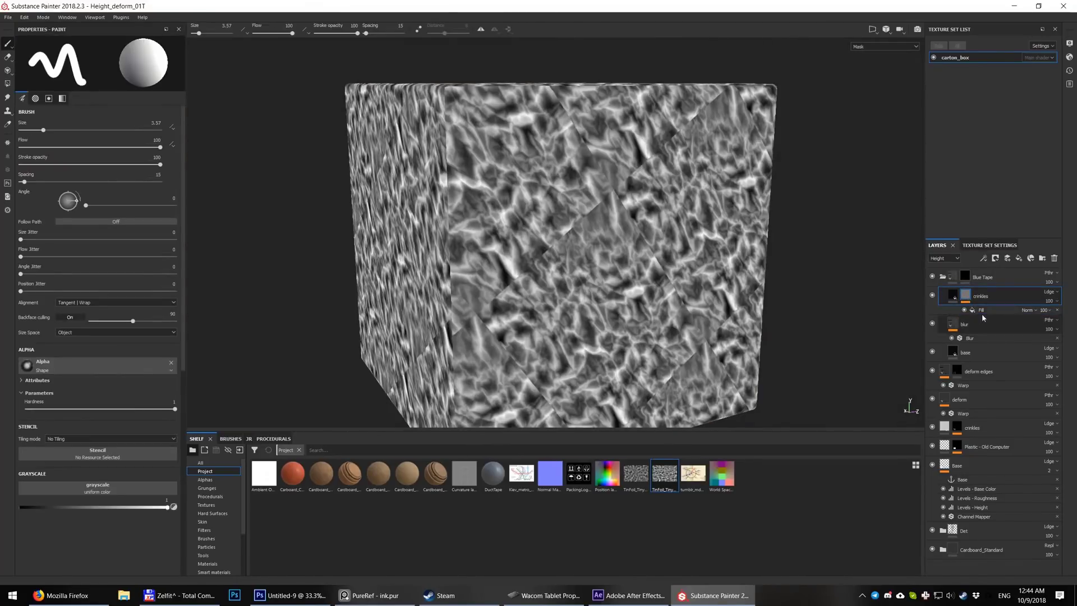
left_click(978, 309)
left_click(983, 258)
left_click(989, 306)
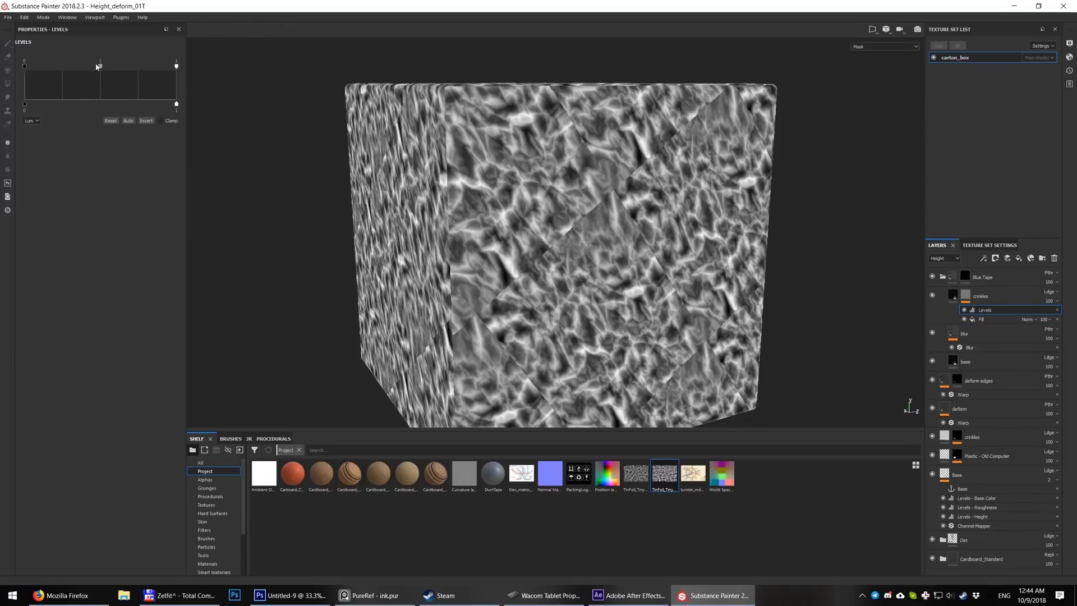
left_click_drag(103, 67, 105, 67)
left_click(1017, 298)
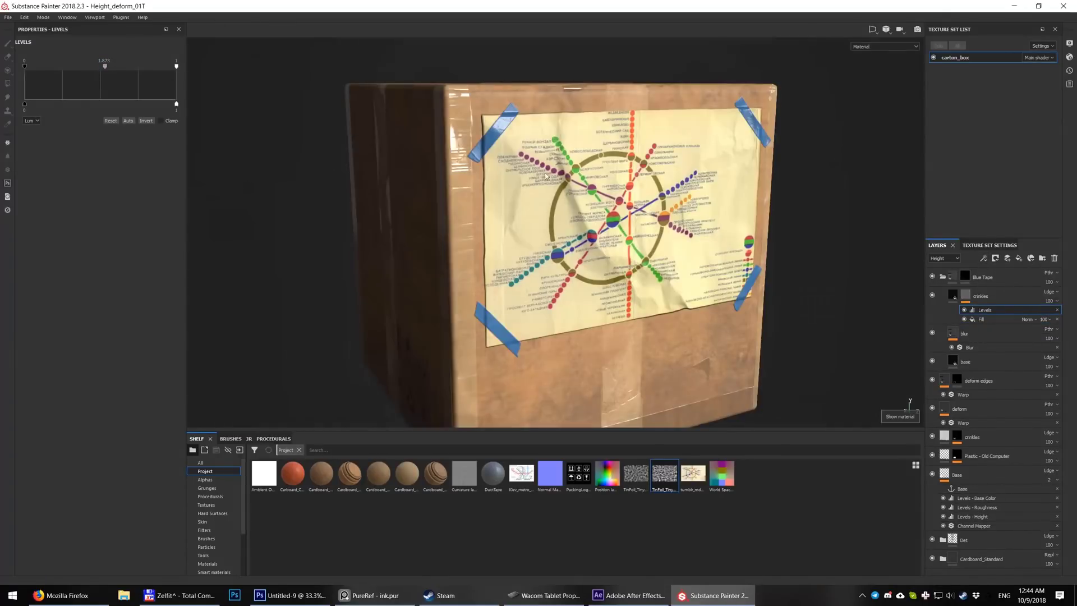
Step: Enable the light gray base color on the tape's crinkles fill and move the mask's Levels midpoint to about 3.04
left_click(952, 295)
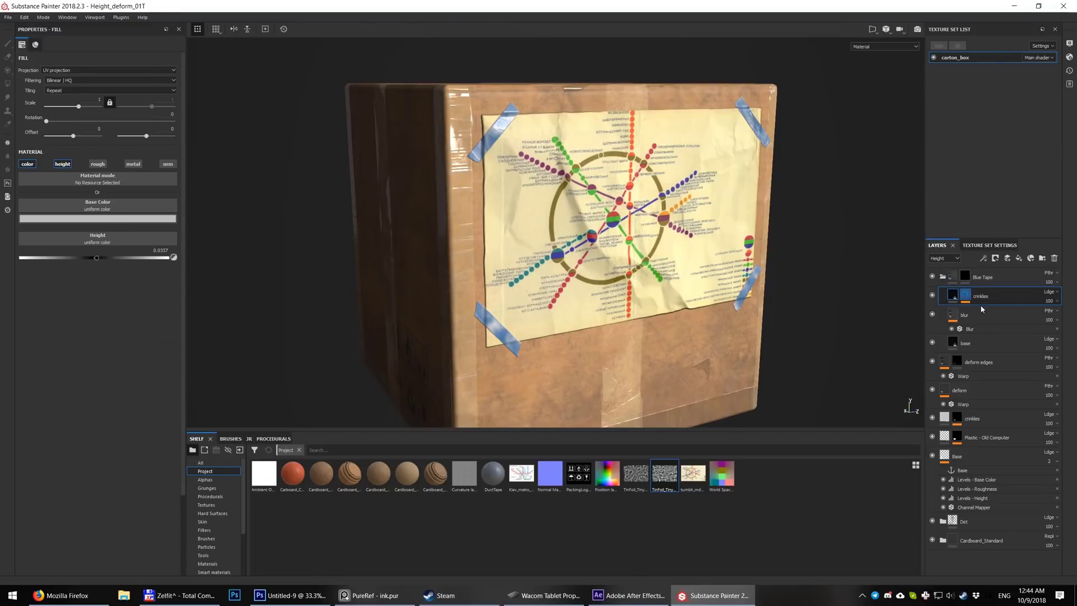
left_click(965, 294)
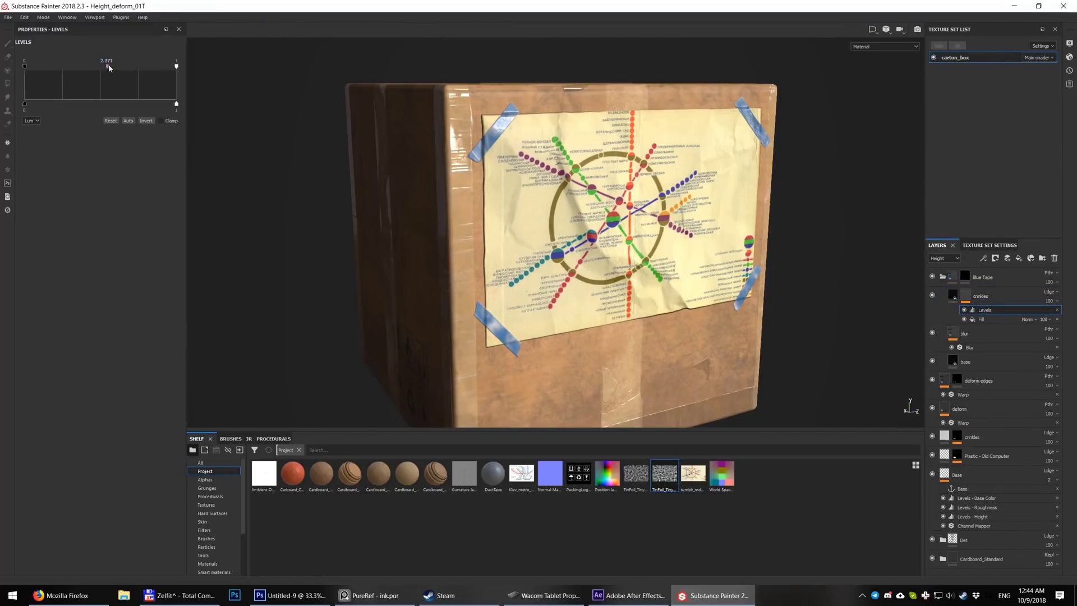
left_click_drag(108, 65, 110, 66)
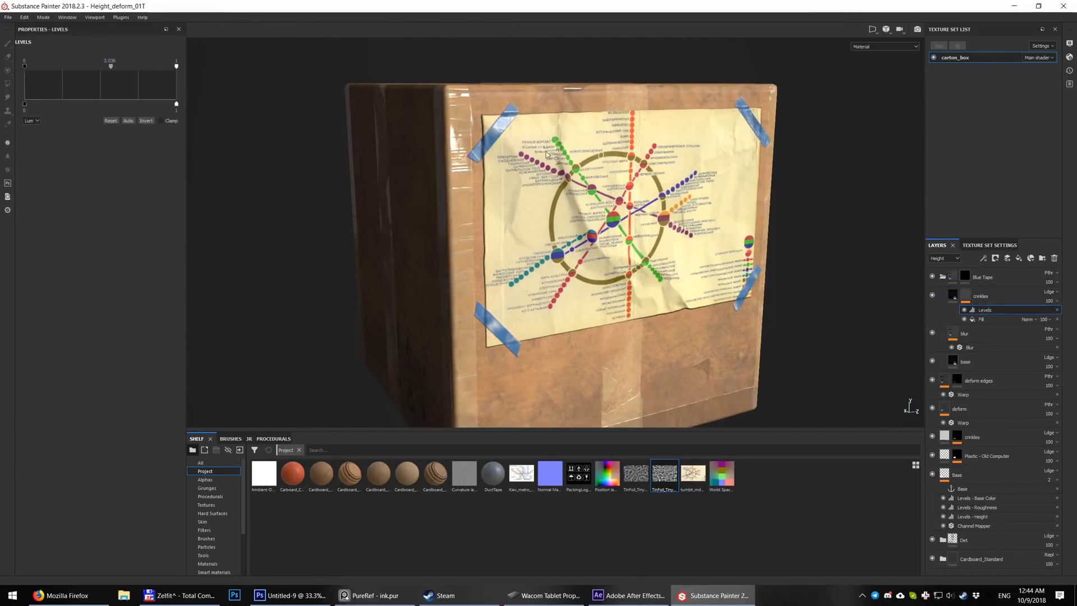
Step: In the Base Color channel, set the tape's crinkles layer opacity to 18 and the tape base opacity to 90
left_click(945, 259)
left_click(945, 266)
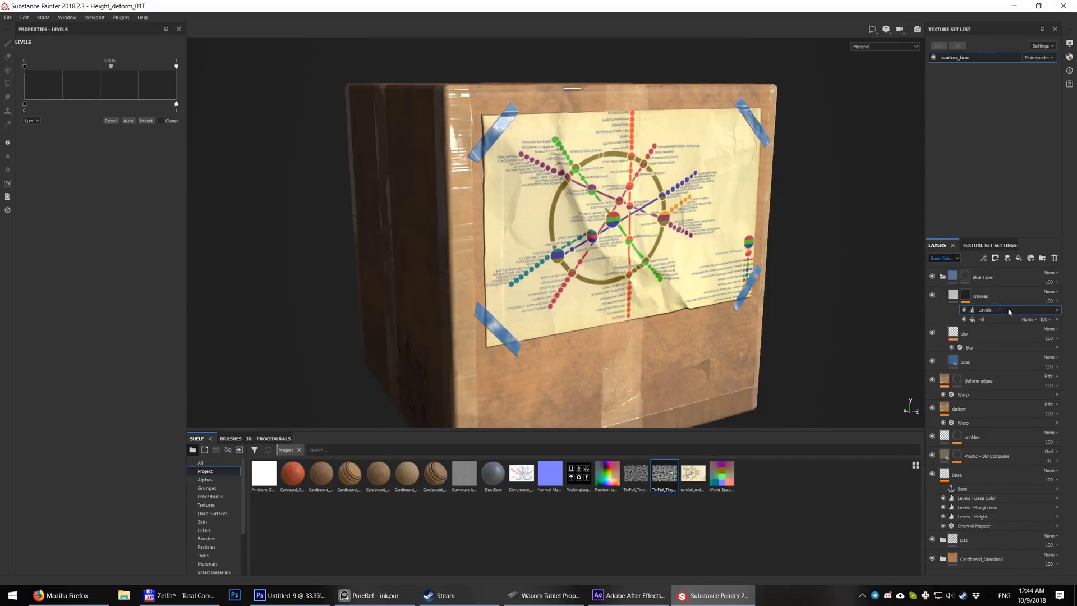
mouse_move(1047, 302)
left_mouse_down()
mouse_move(1029, 317)
mouse_move(1053, 317)
mouse_move(1037, 317)
left_mouse_up()
left_click_drag(1049, 366, 1071, 382)
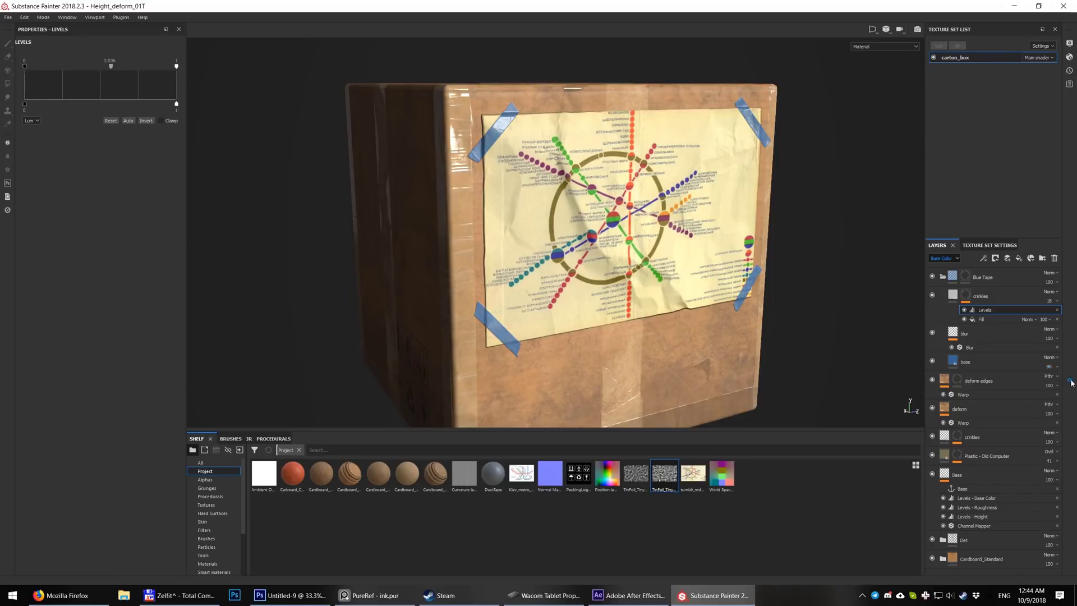